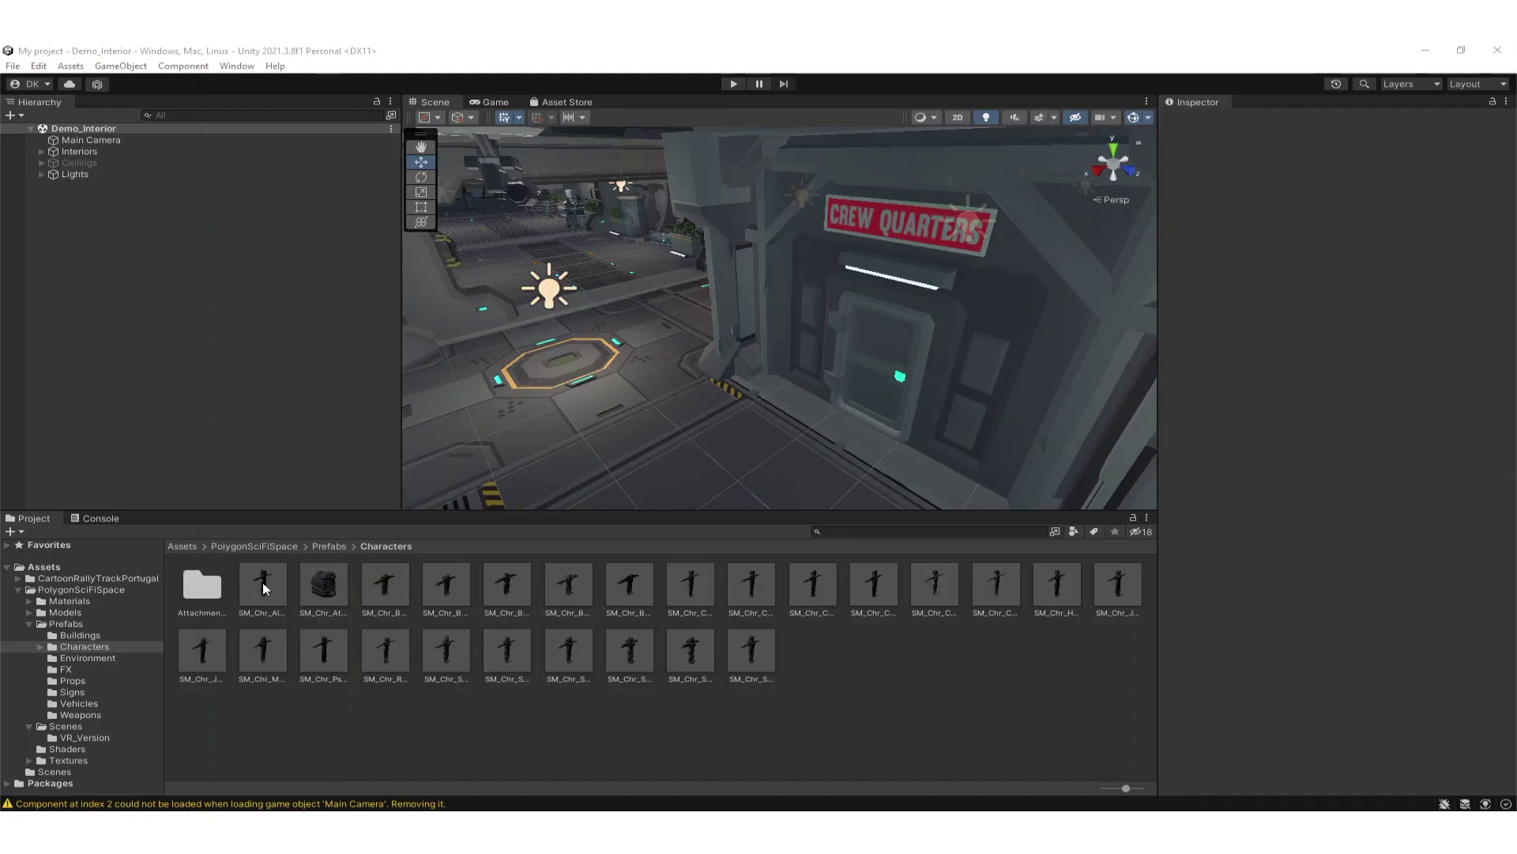
- Open the SM_Chr_Alien_01 character prefab and export it to FBX with the export format set to Binary
double_click(263, 585)
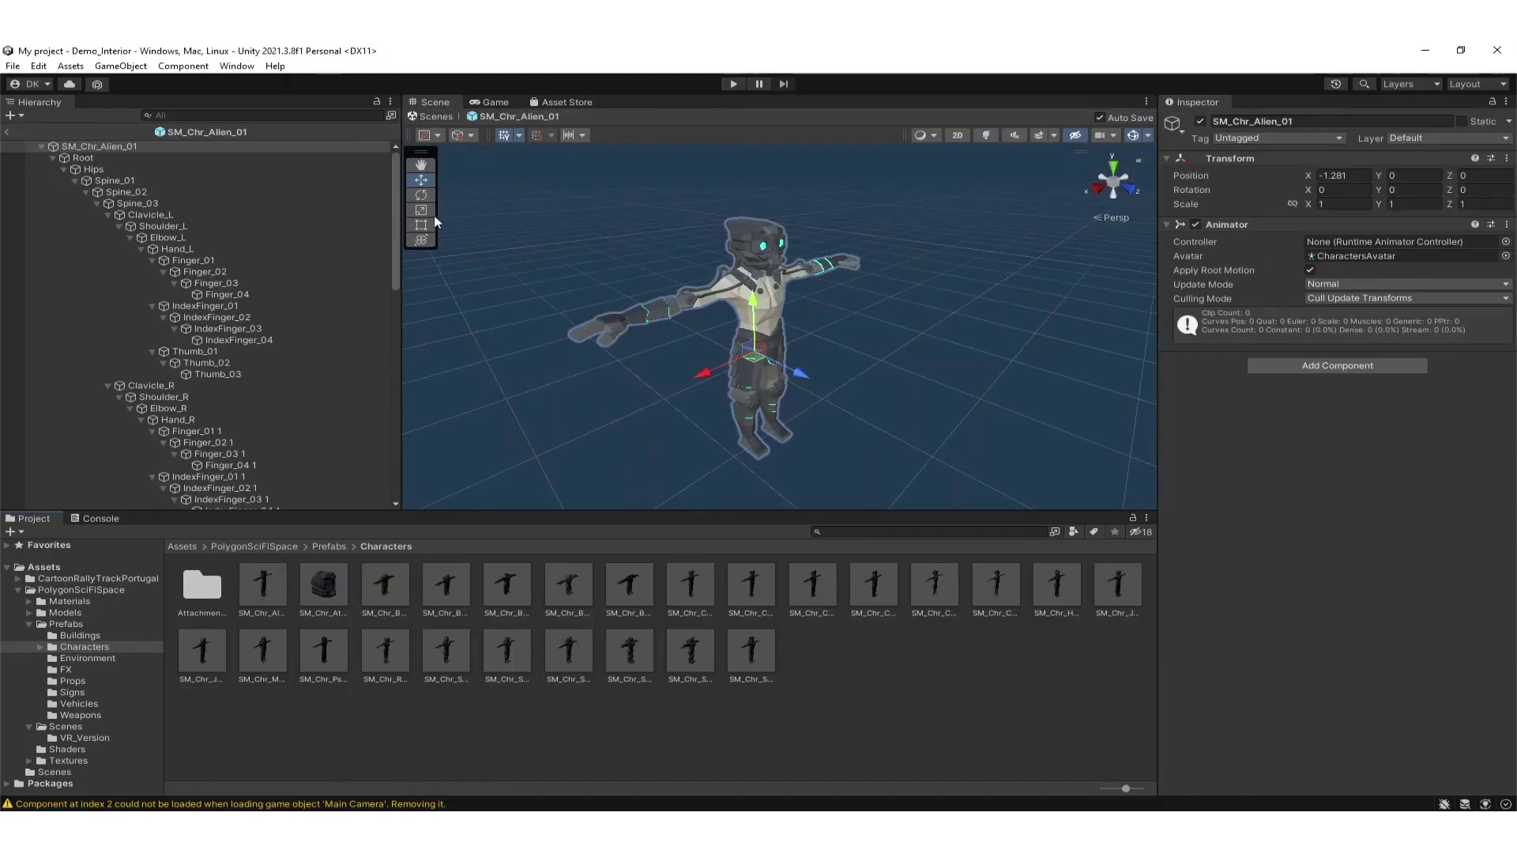
right_click(125, 147)
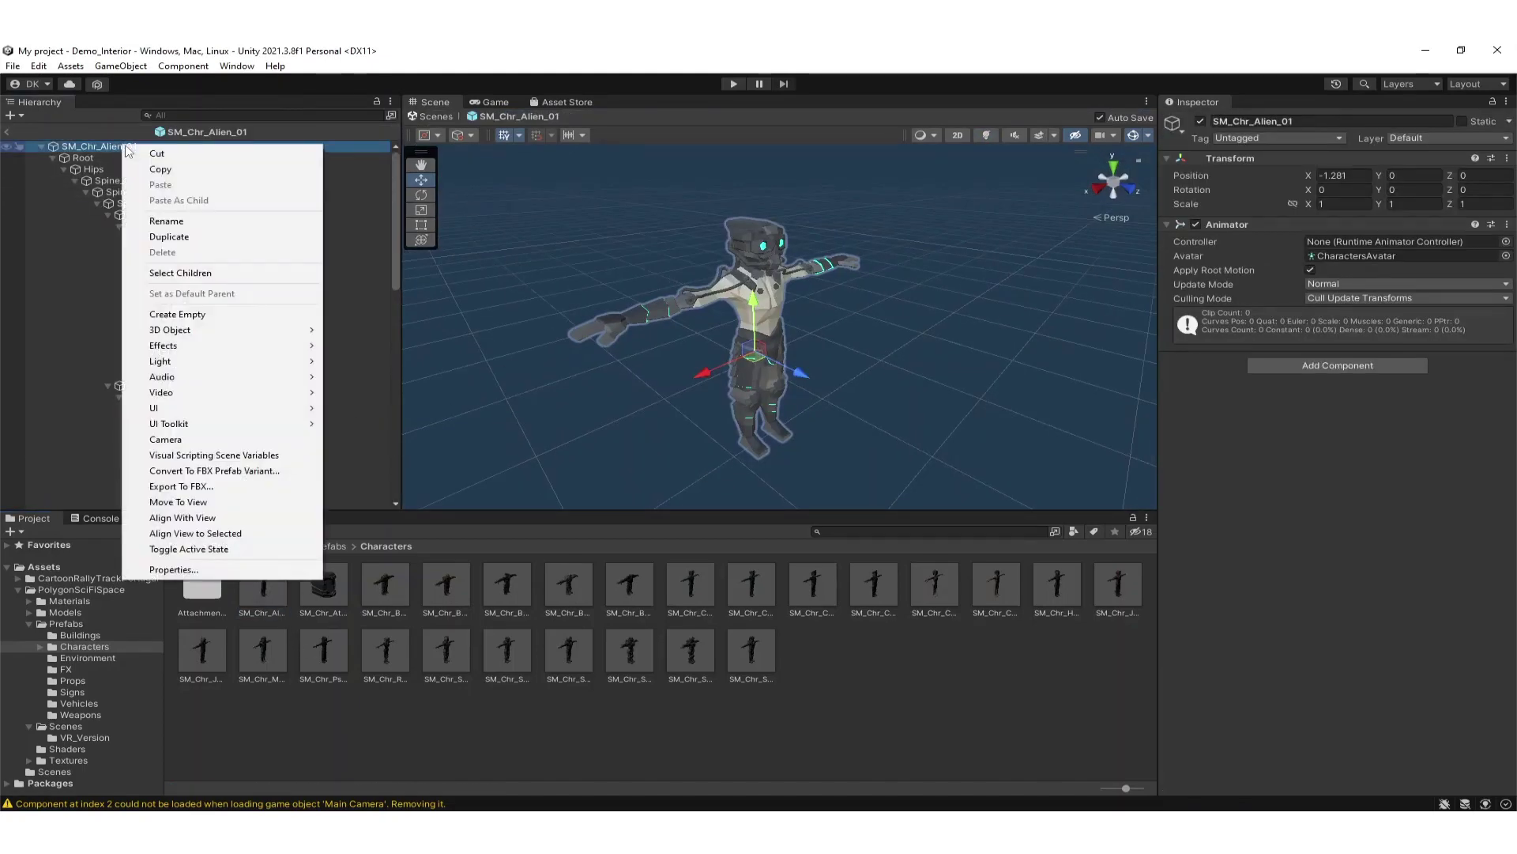
click(249, 495)
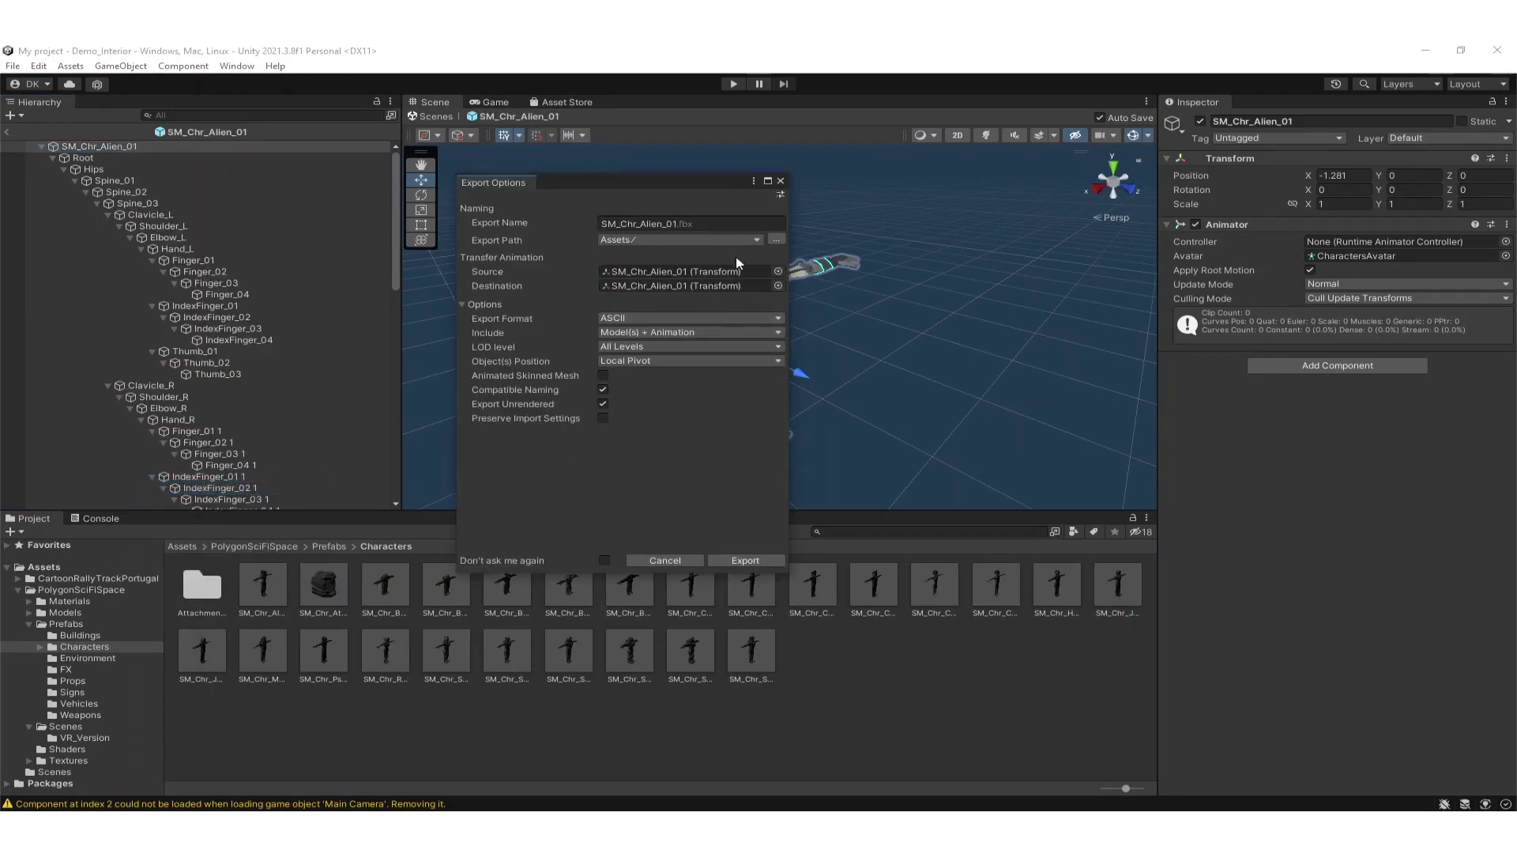
click(719, 317)
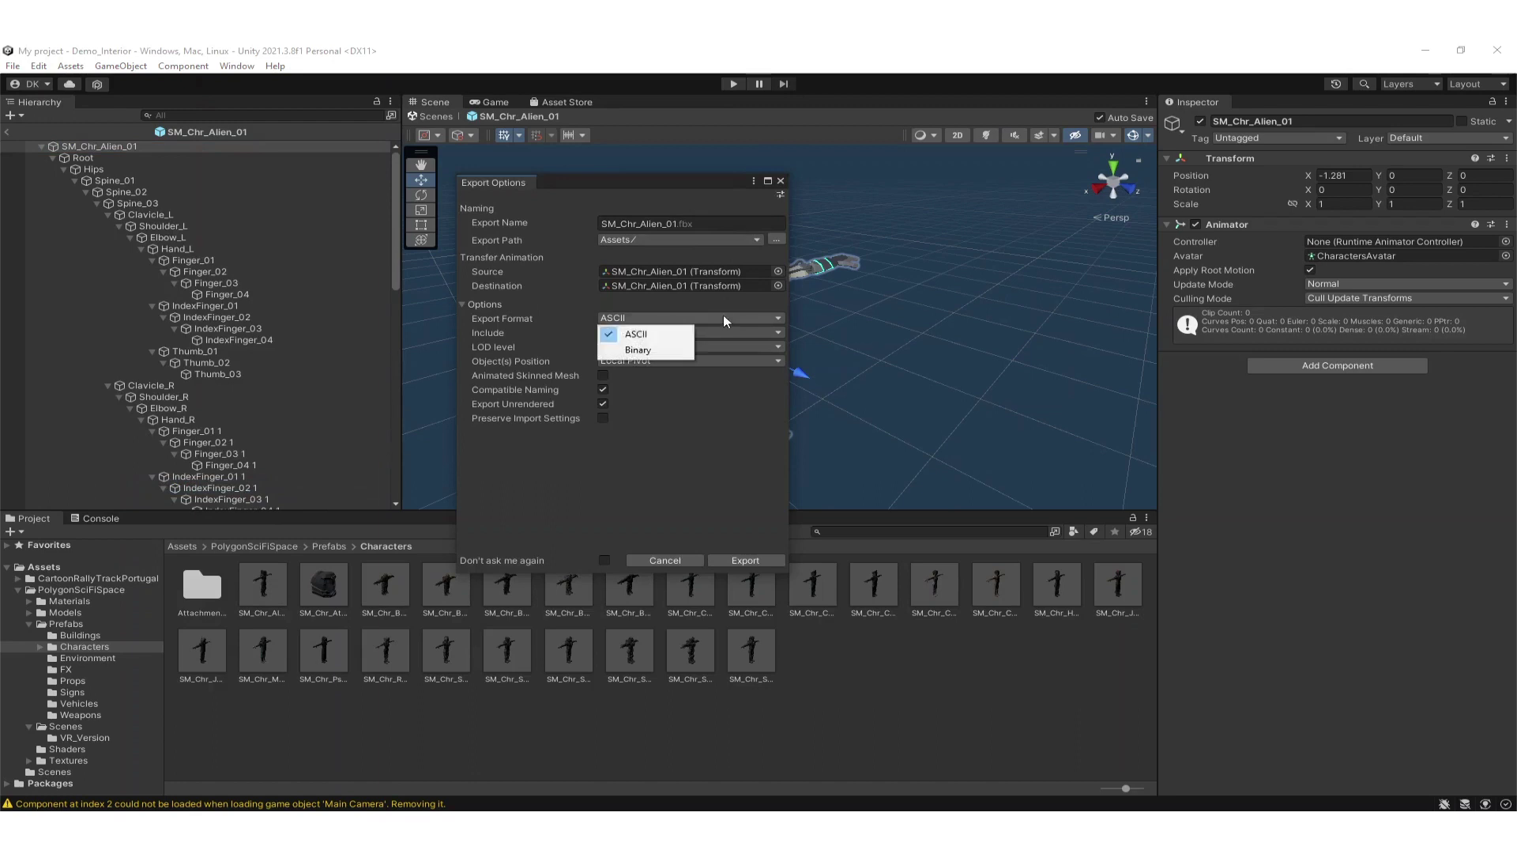
click(639, 356)
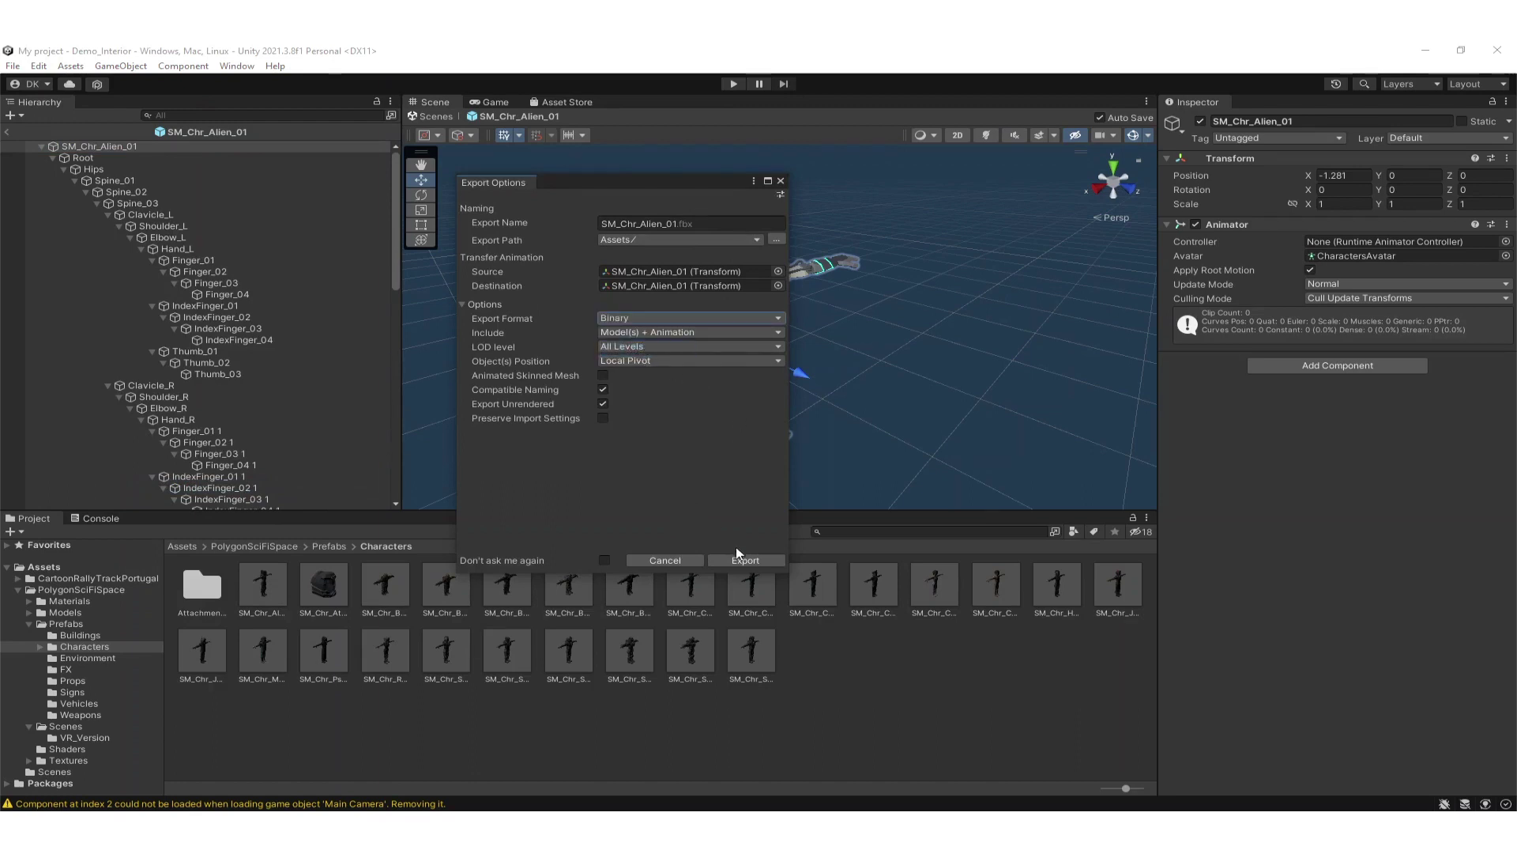
click(743, 559)
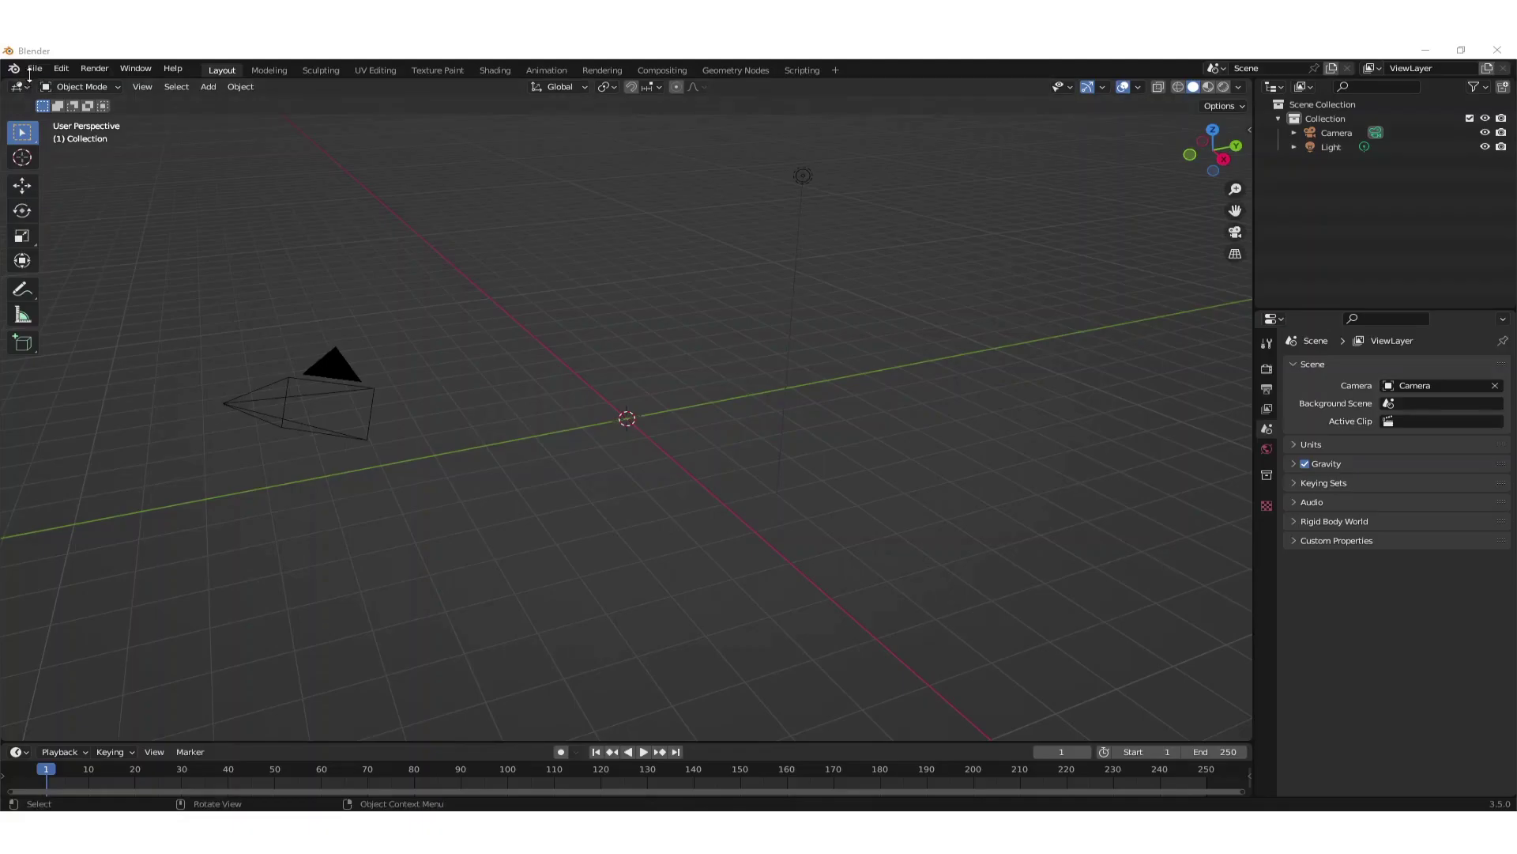
- Switch to Blender and import the SM_Chr_Alien_01.fbx file from the exports folder in Documents
click(33, 69)
mouse_move(101, 260)
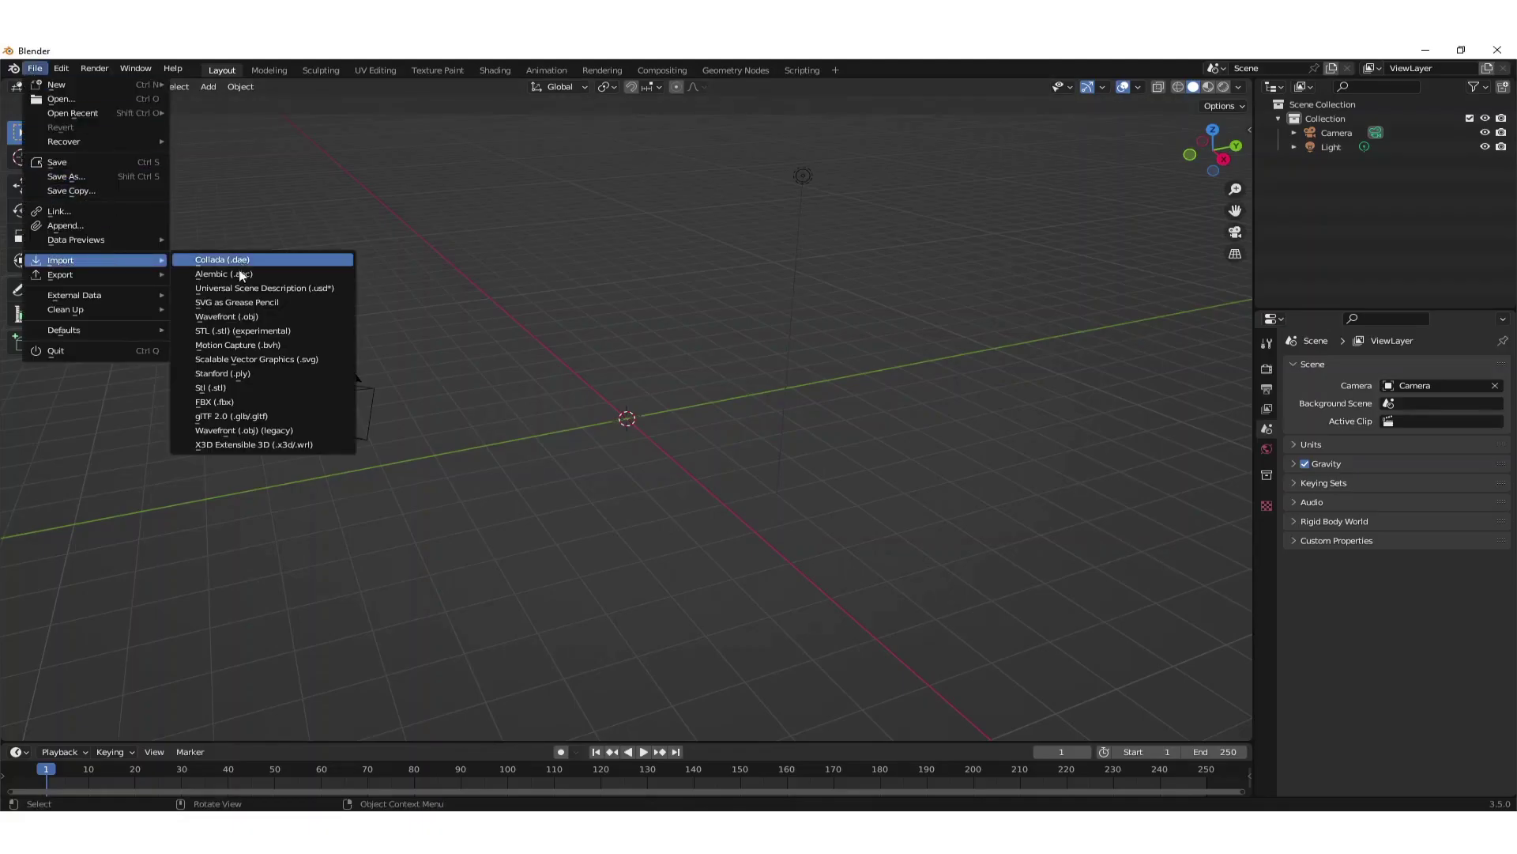
click(239, 401)
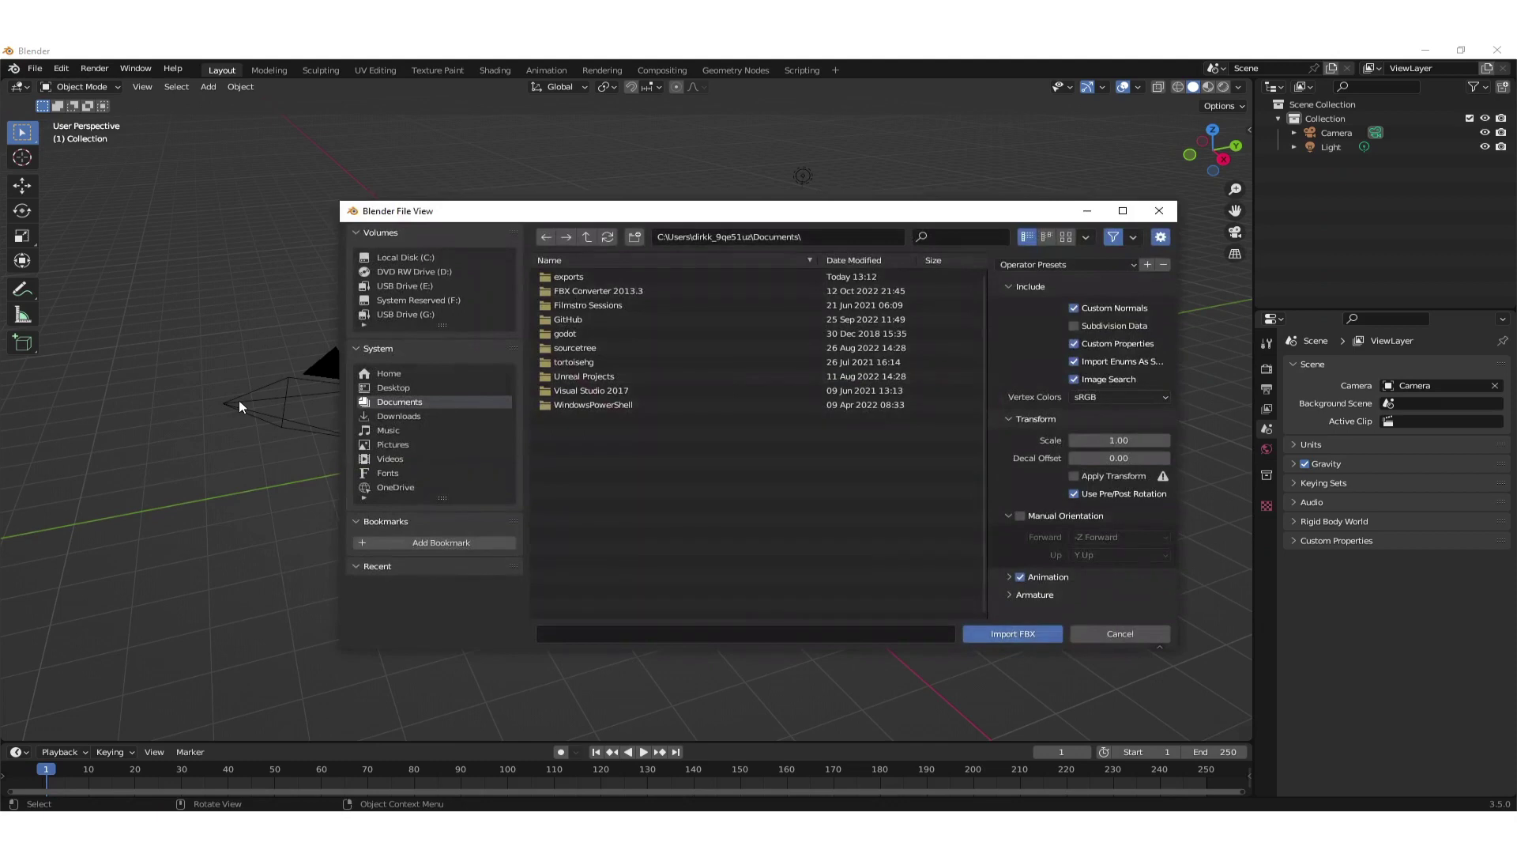
click(410, 402)
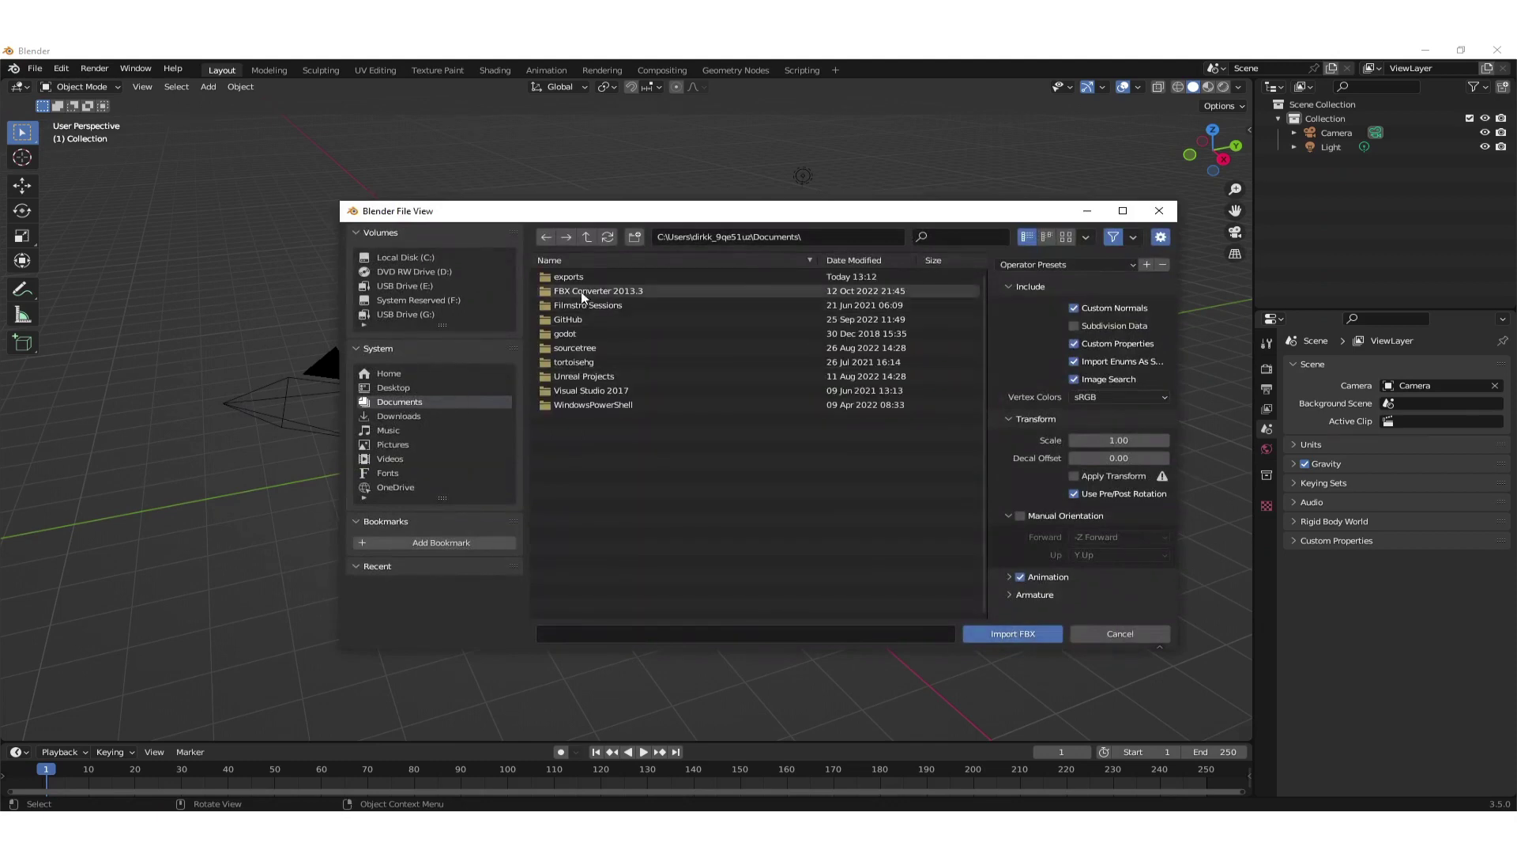
double_click(573, 276)
double_click(584, 277)
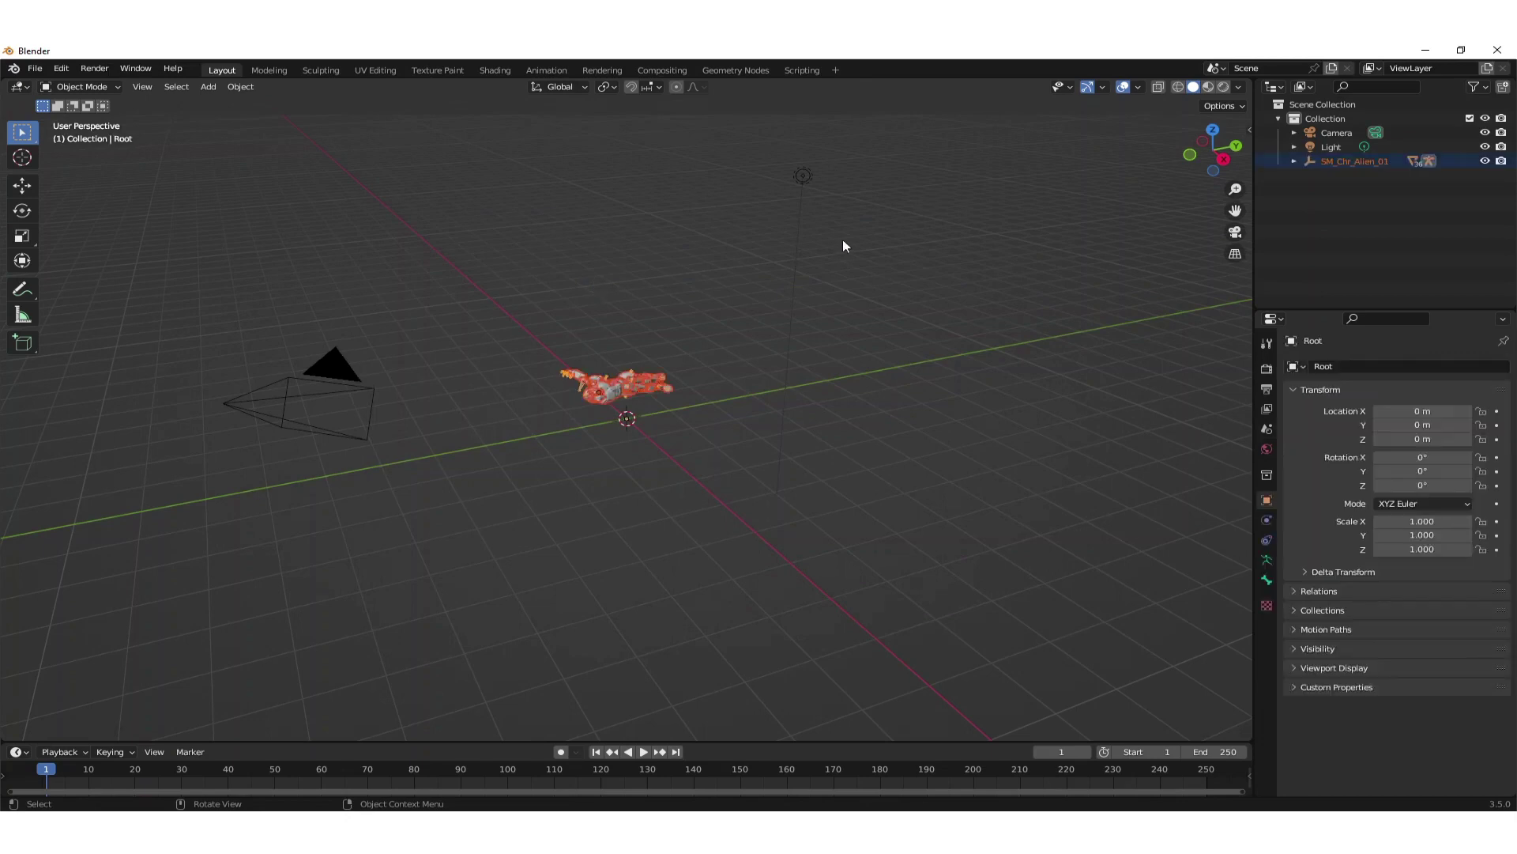
- Expand the imported SM_Chr_Alien_01 hierarchy and set its Root armature to Rest Position
scroll(701, 310, up, 4)
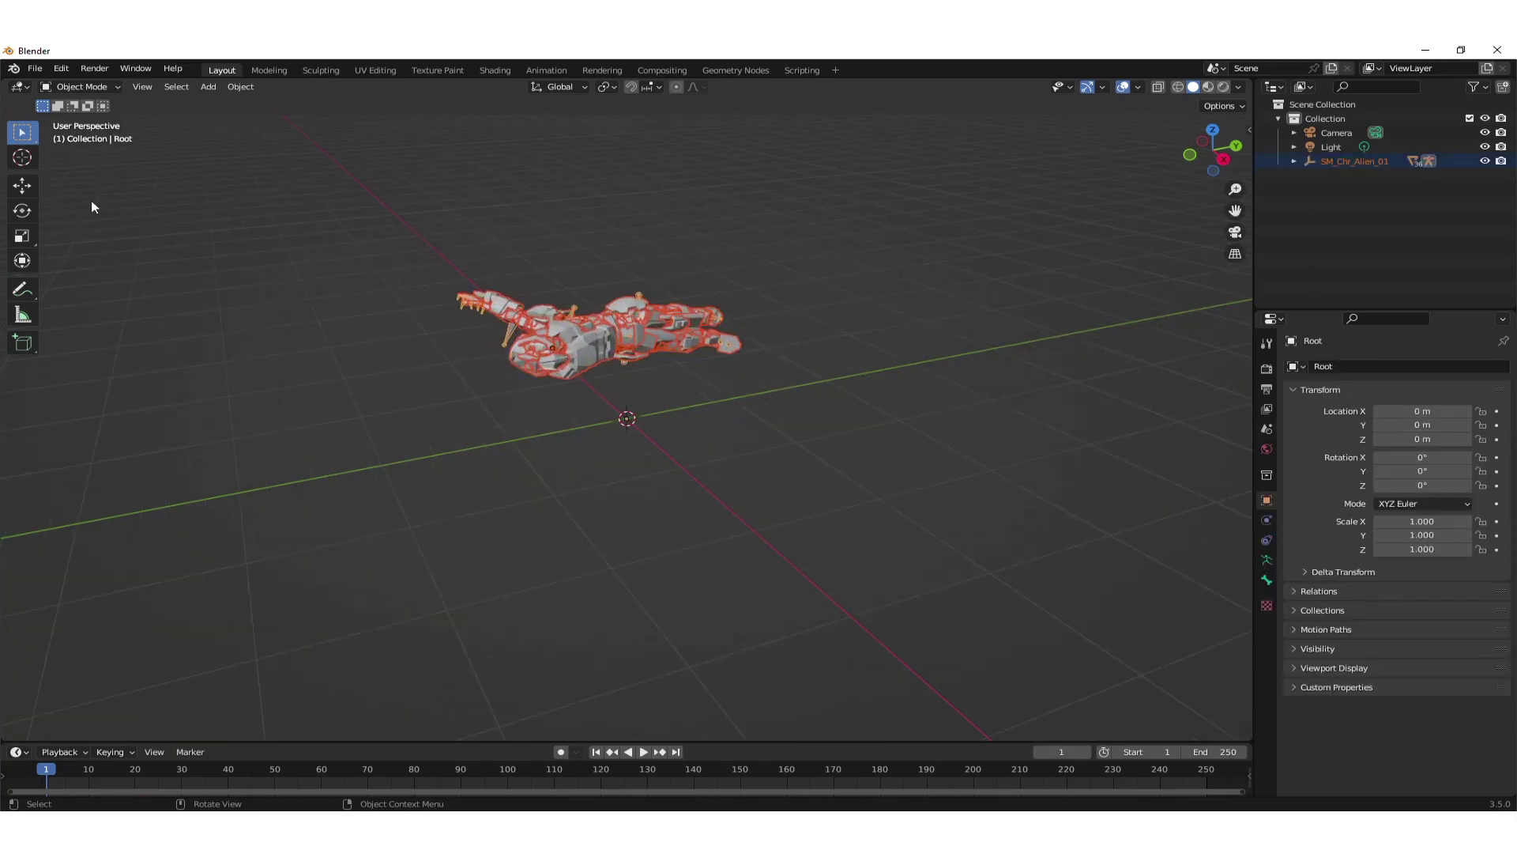
click(1267, 581)
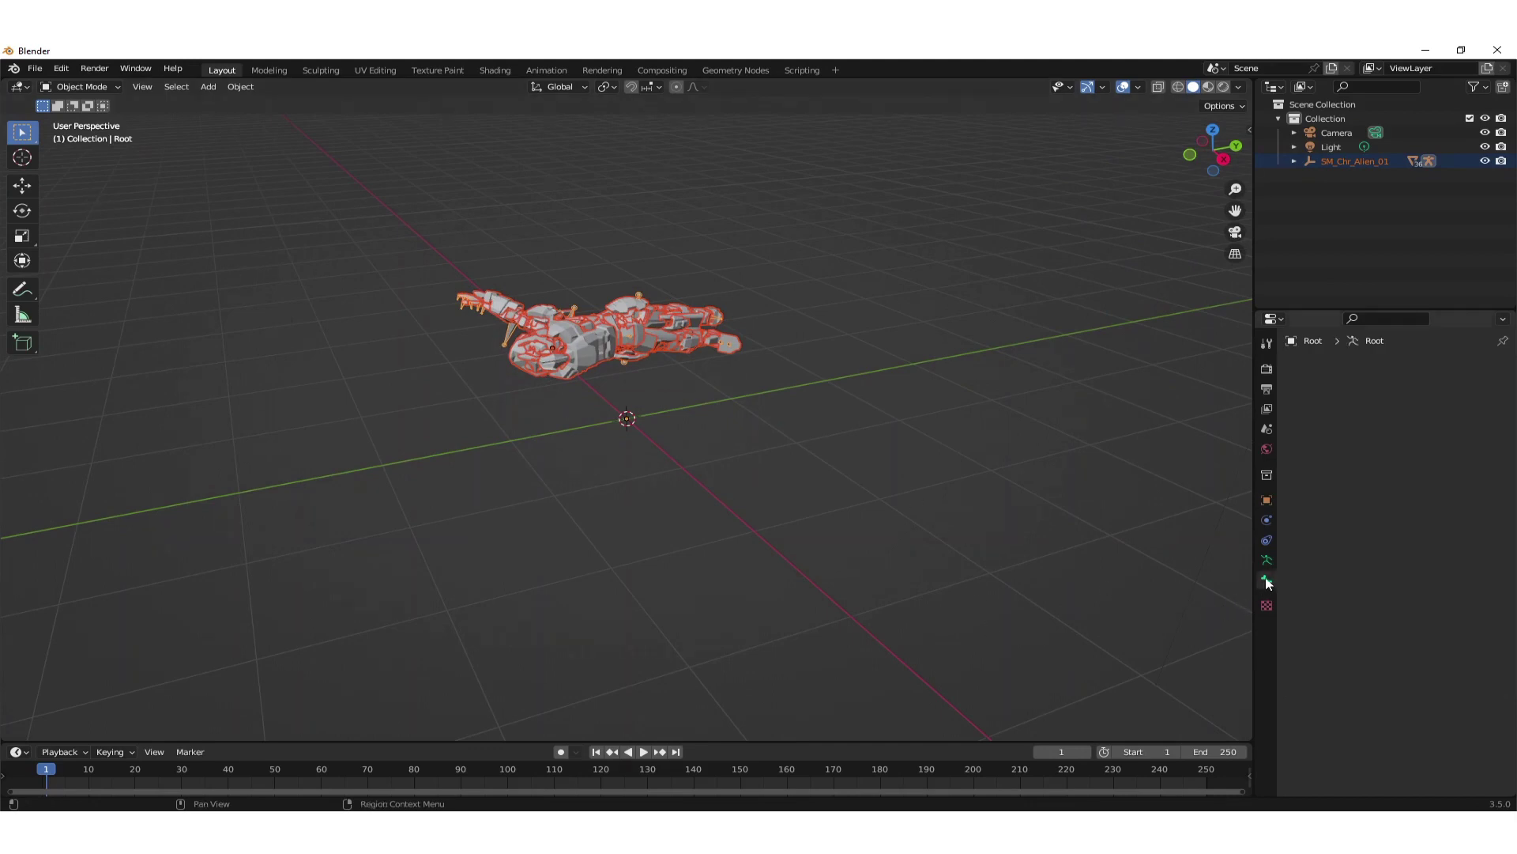
click(1294, 162)
click(1310, 175)
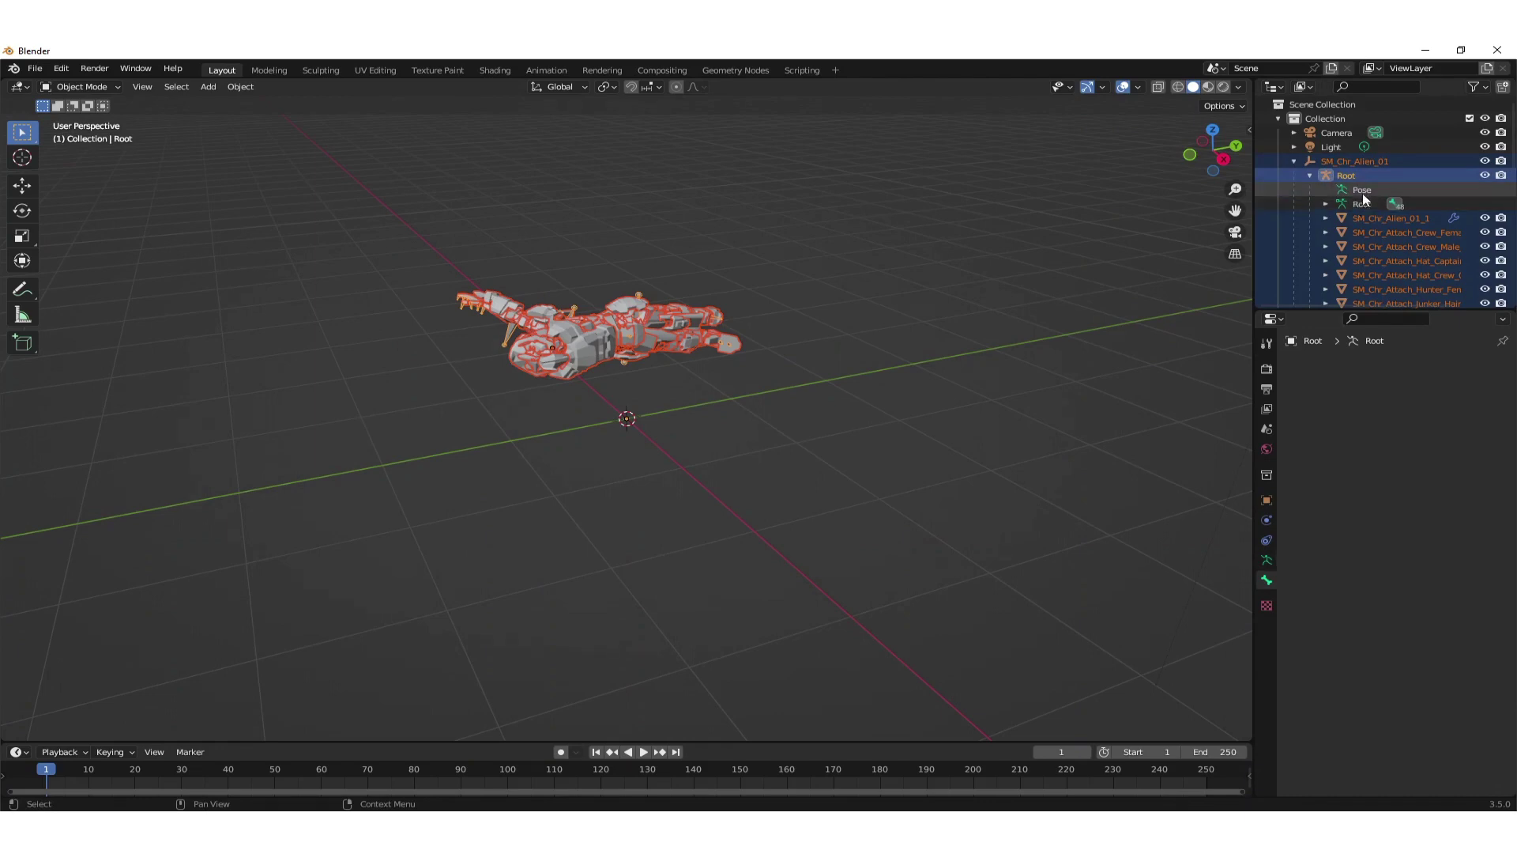
click(1363, 190)
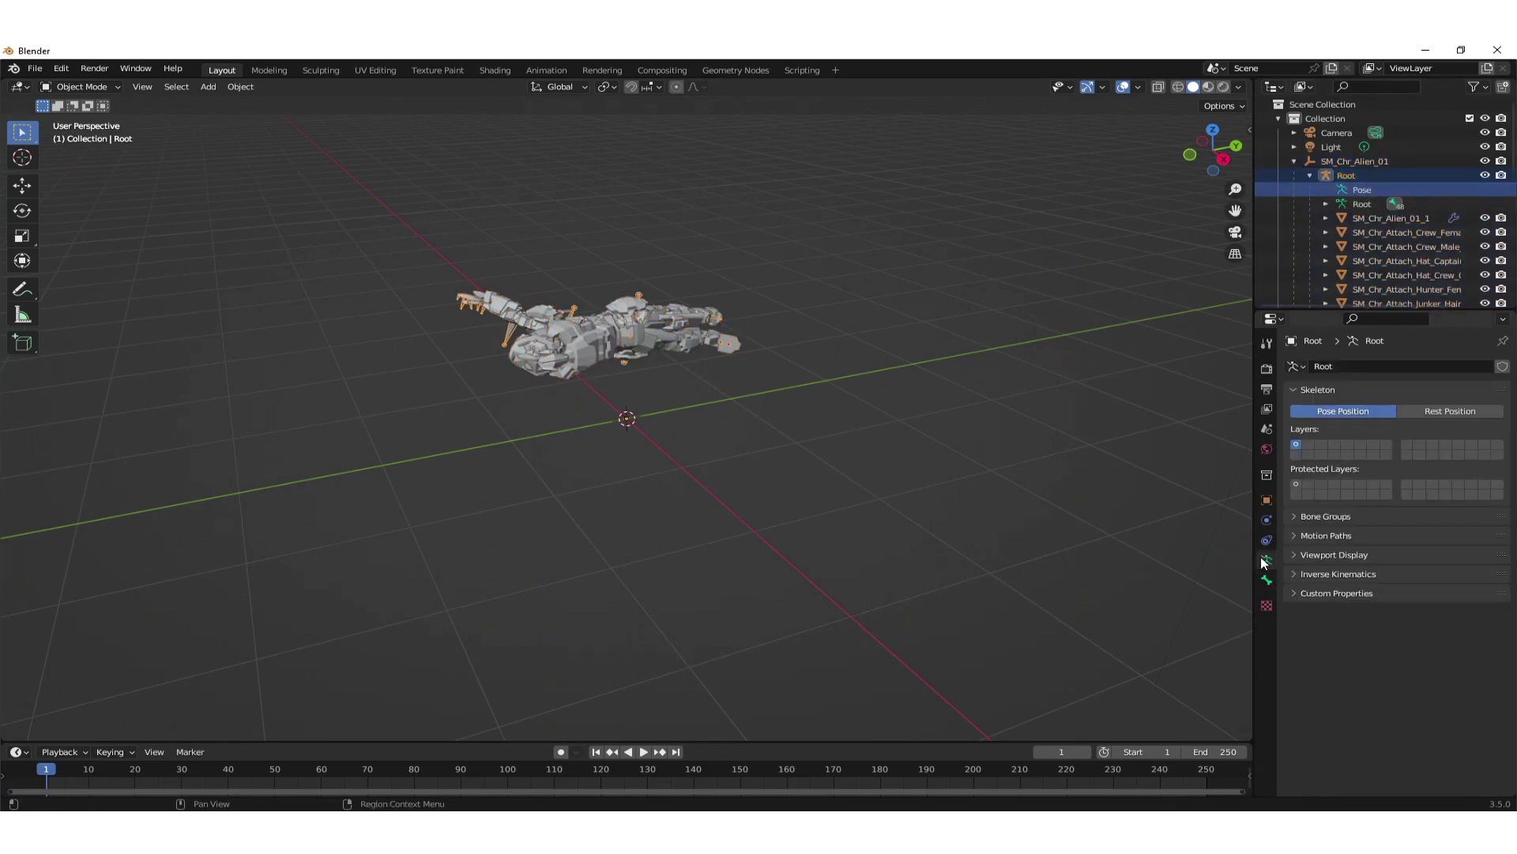
click(1474, 406)
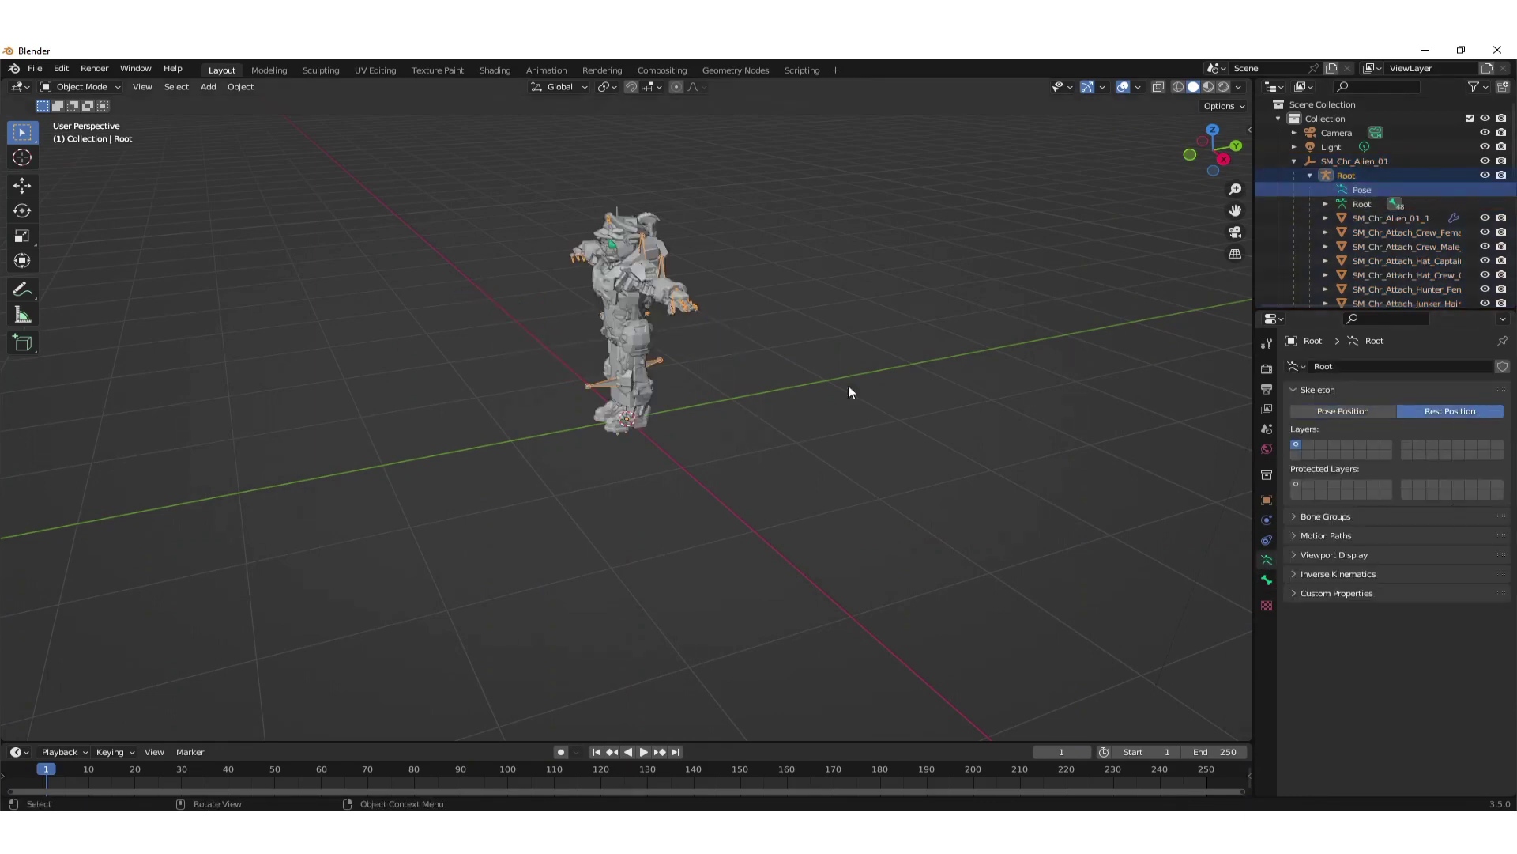
- Switch the viewport to Material Preview shading and view the textured character from the front
middle_drag(736, 368, 907, 471)
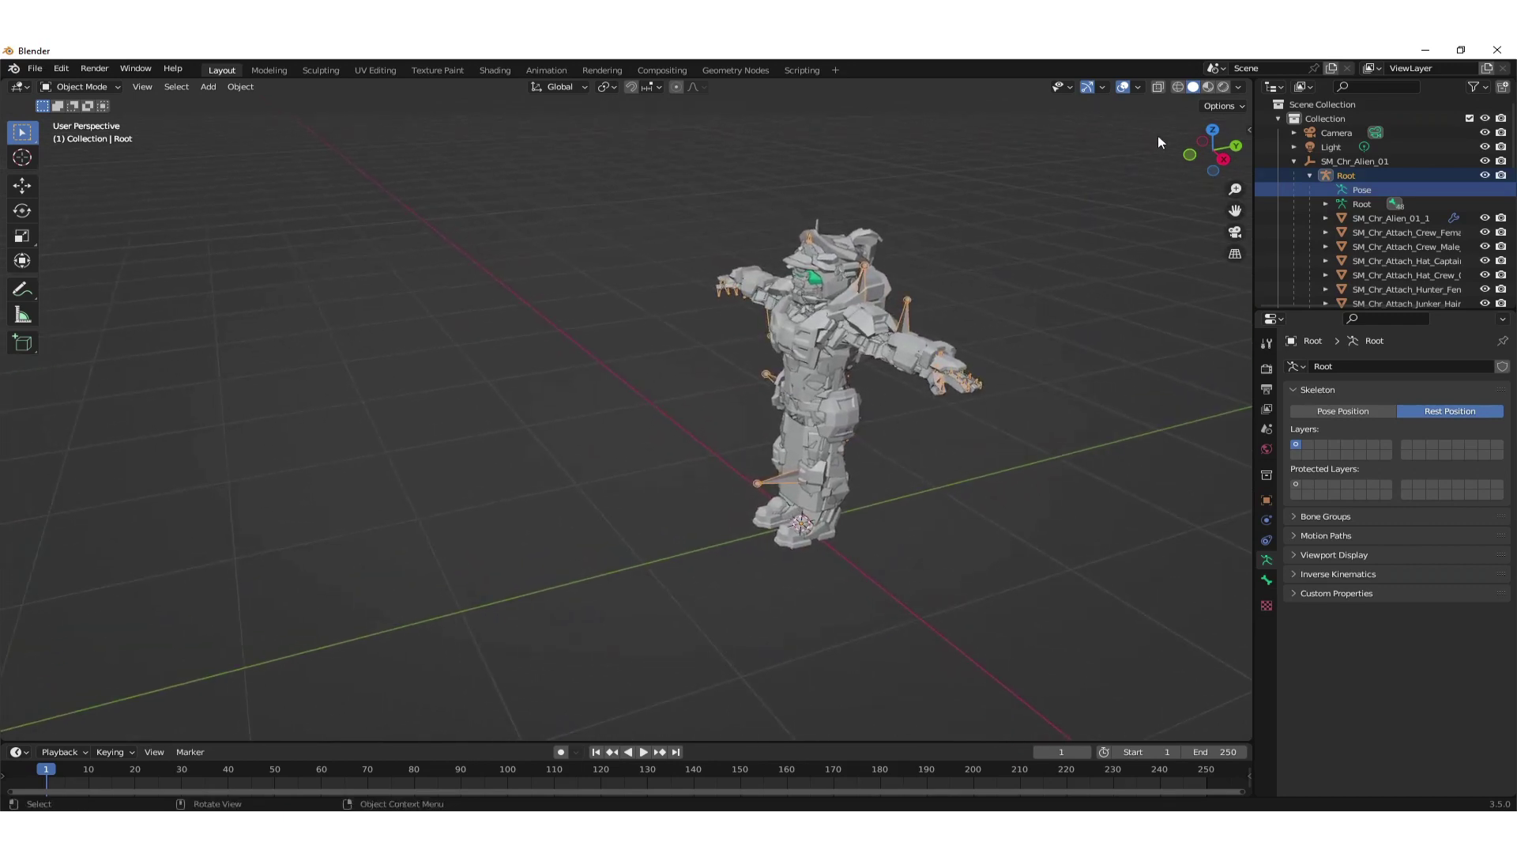
click(1208, 87)
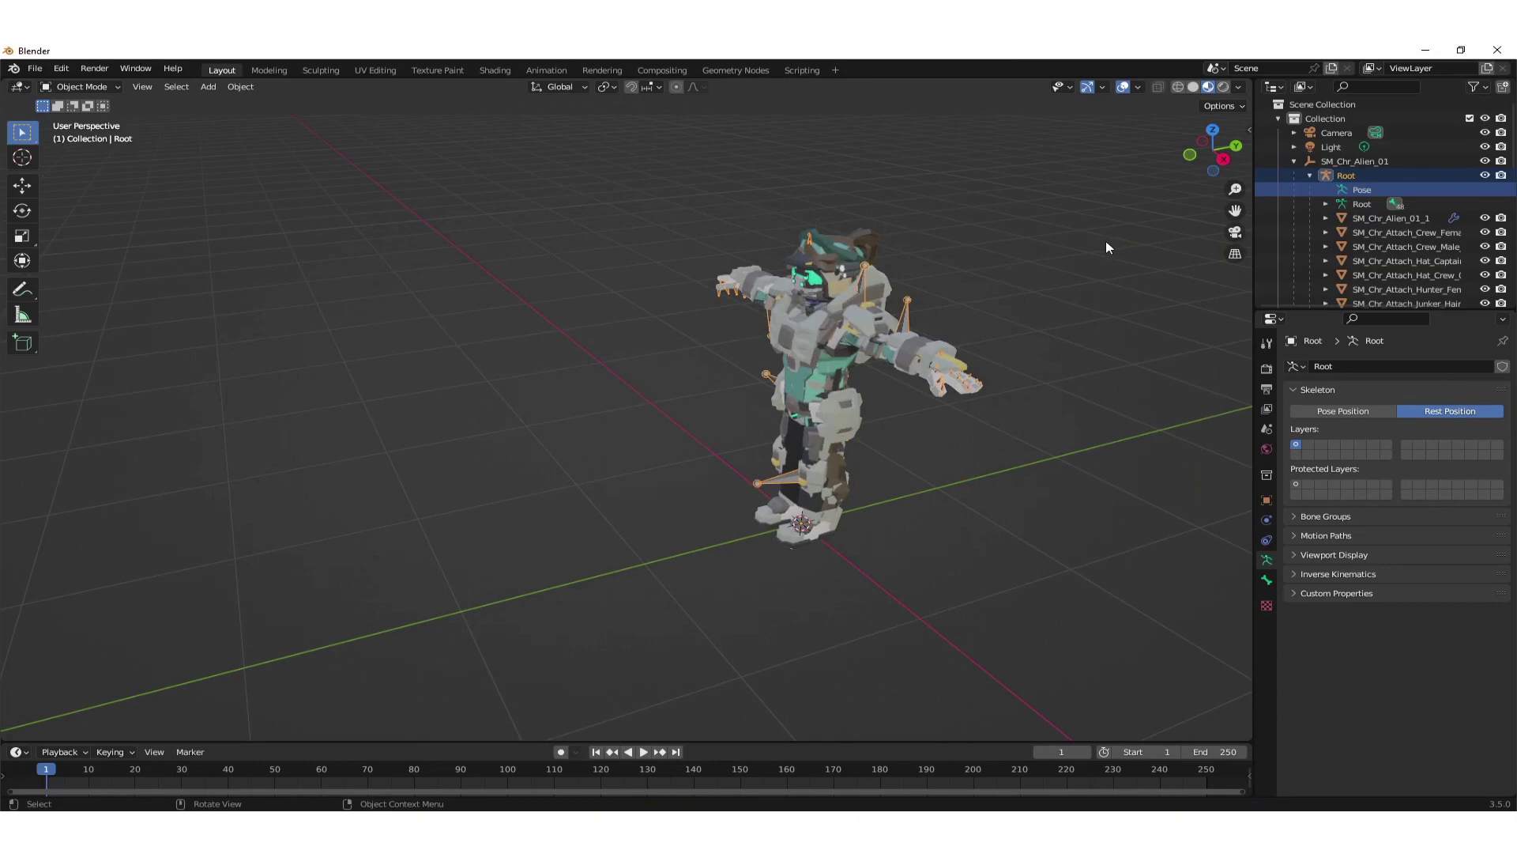
middle_drag(1010, 440, 1086, 438)
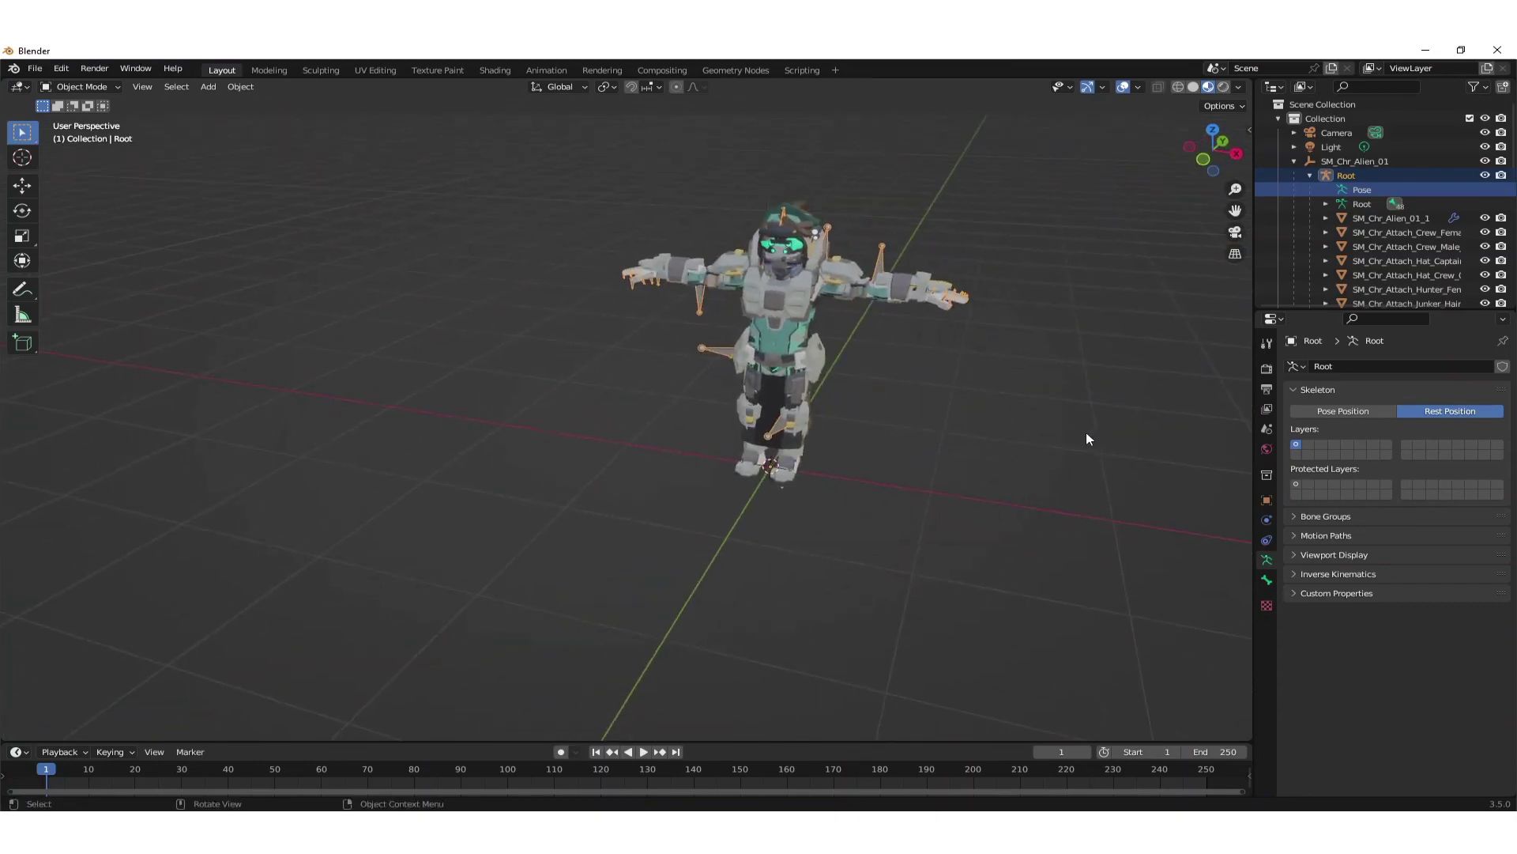
- Select all character and attachment meshes from SM_Chr_Alien_01_1 through the last SpaceSoldier mesh and hide them
click(1383, 218)
scroll(1444, 248, down, 10)
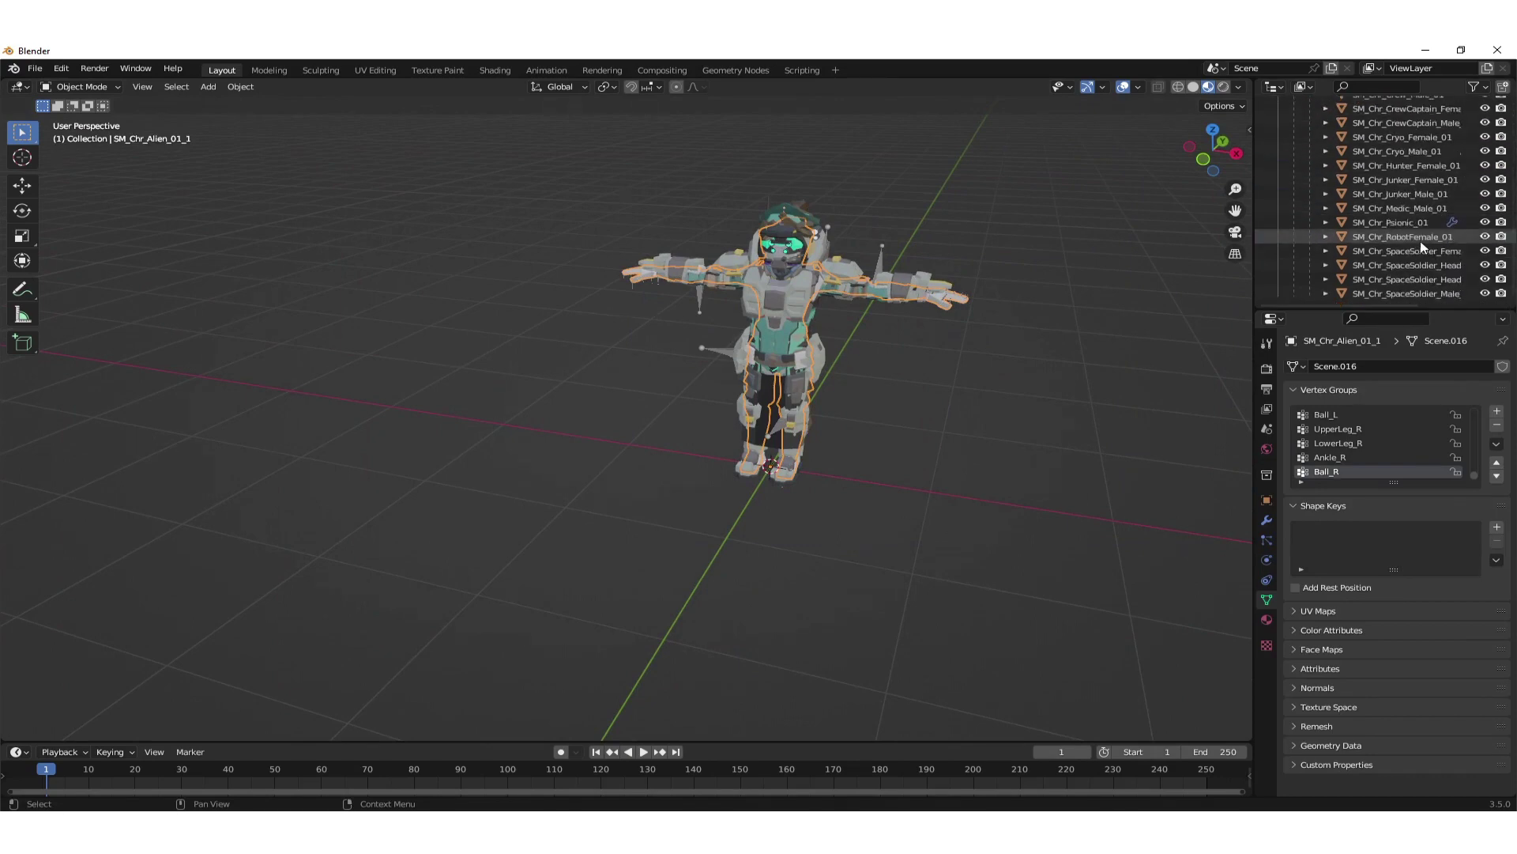
shift+click(1389, 292)
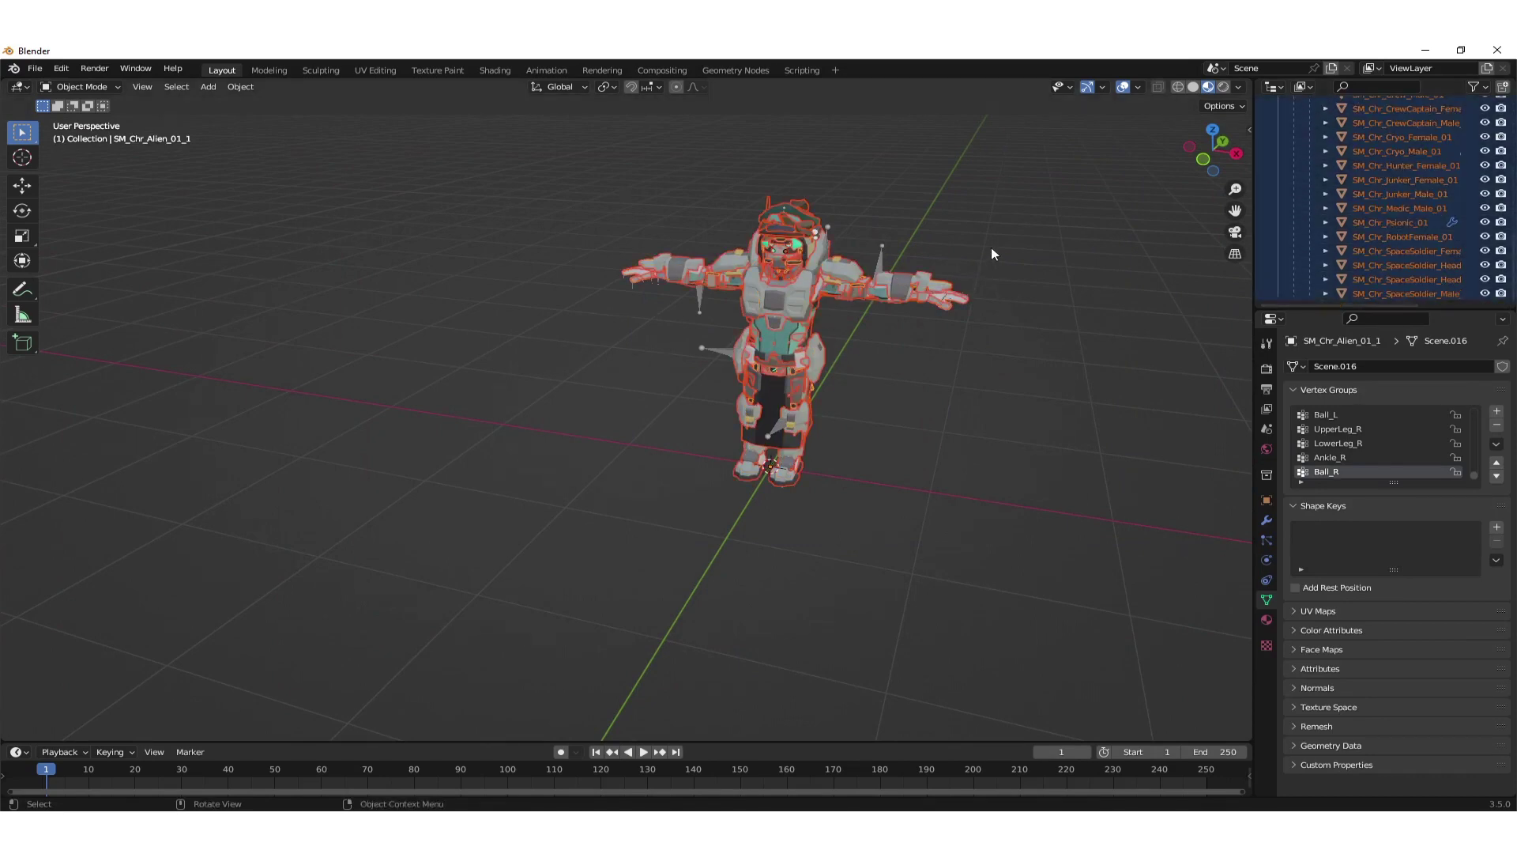
key(h)
- Unhide only the SM_Chr_CrewCaptain_Female_01 mesh and select it
scroll(1342, 221, up, 2)
scroll(1342, 222, up, 1)
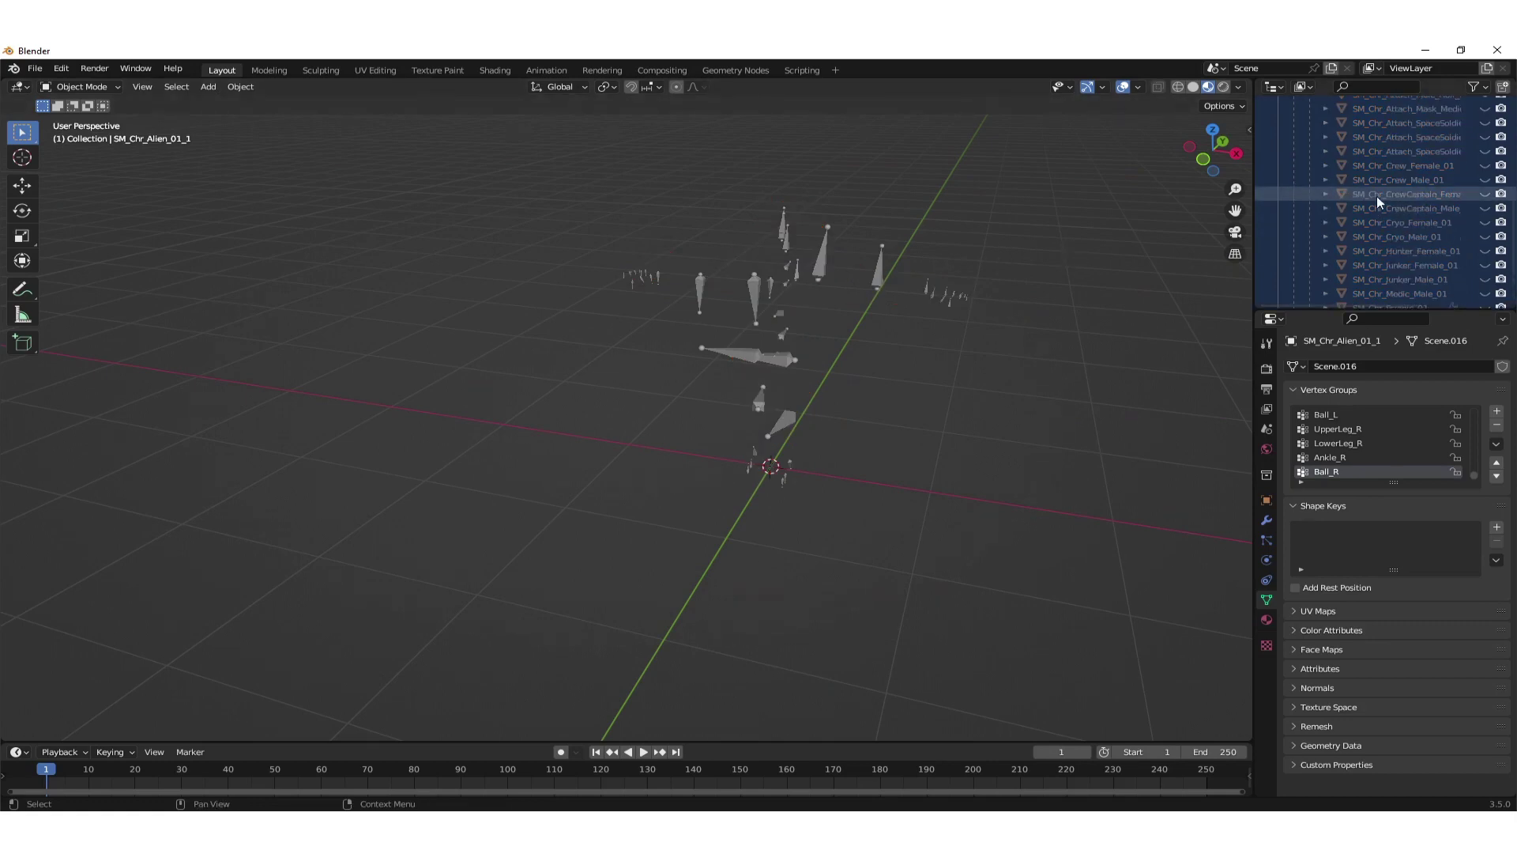
click(1485, 194)
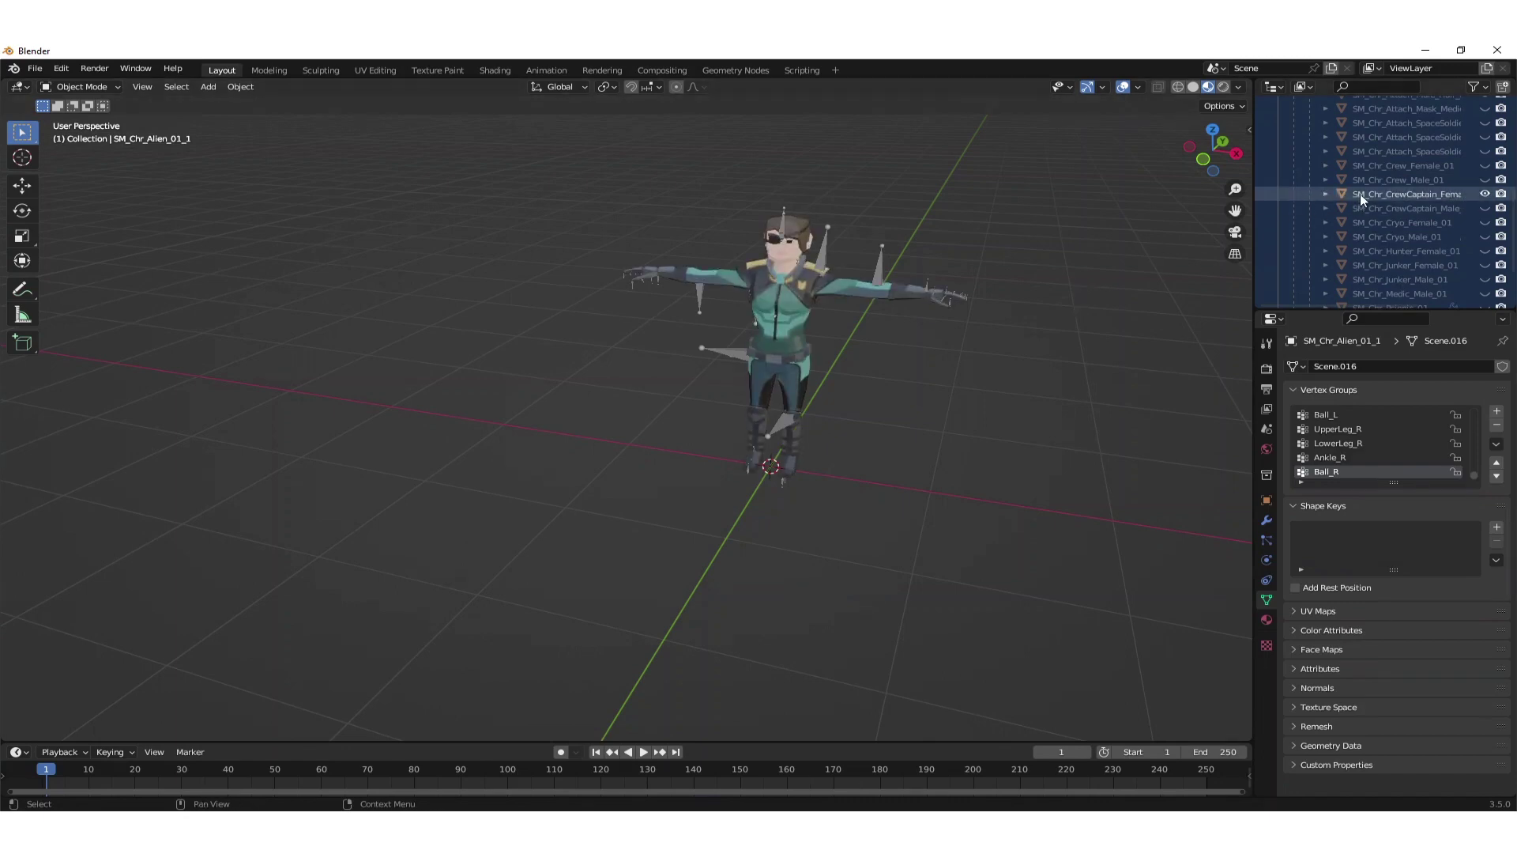
click(1406, 194)
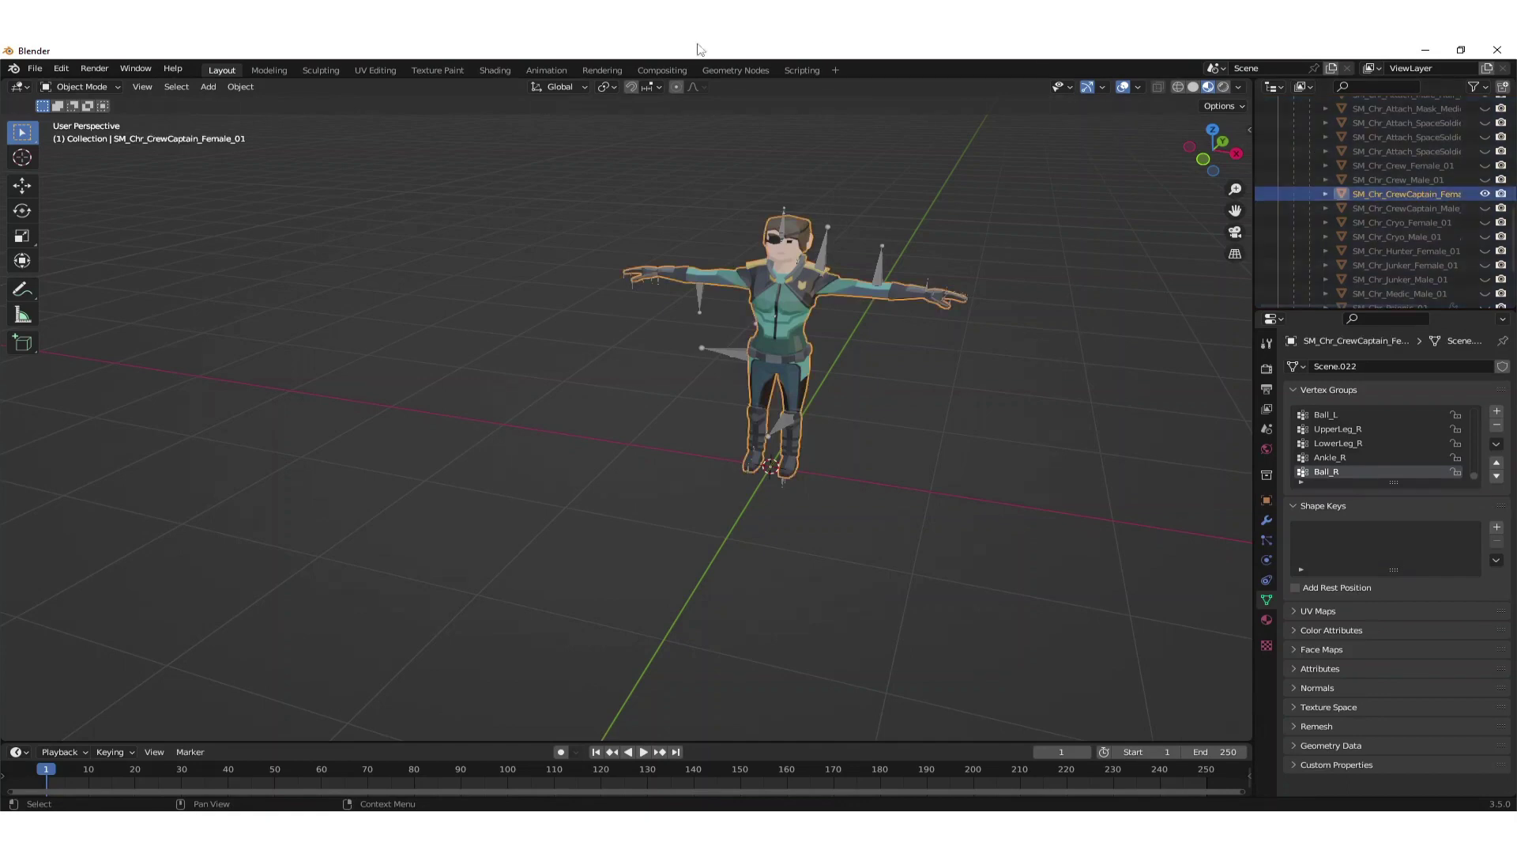
- Export the captain mesh as an FBX named captain in the exports folder, limited to selected objects
click(35, 69)
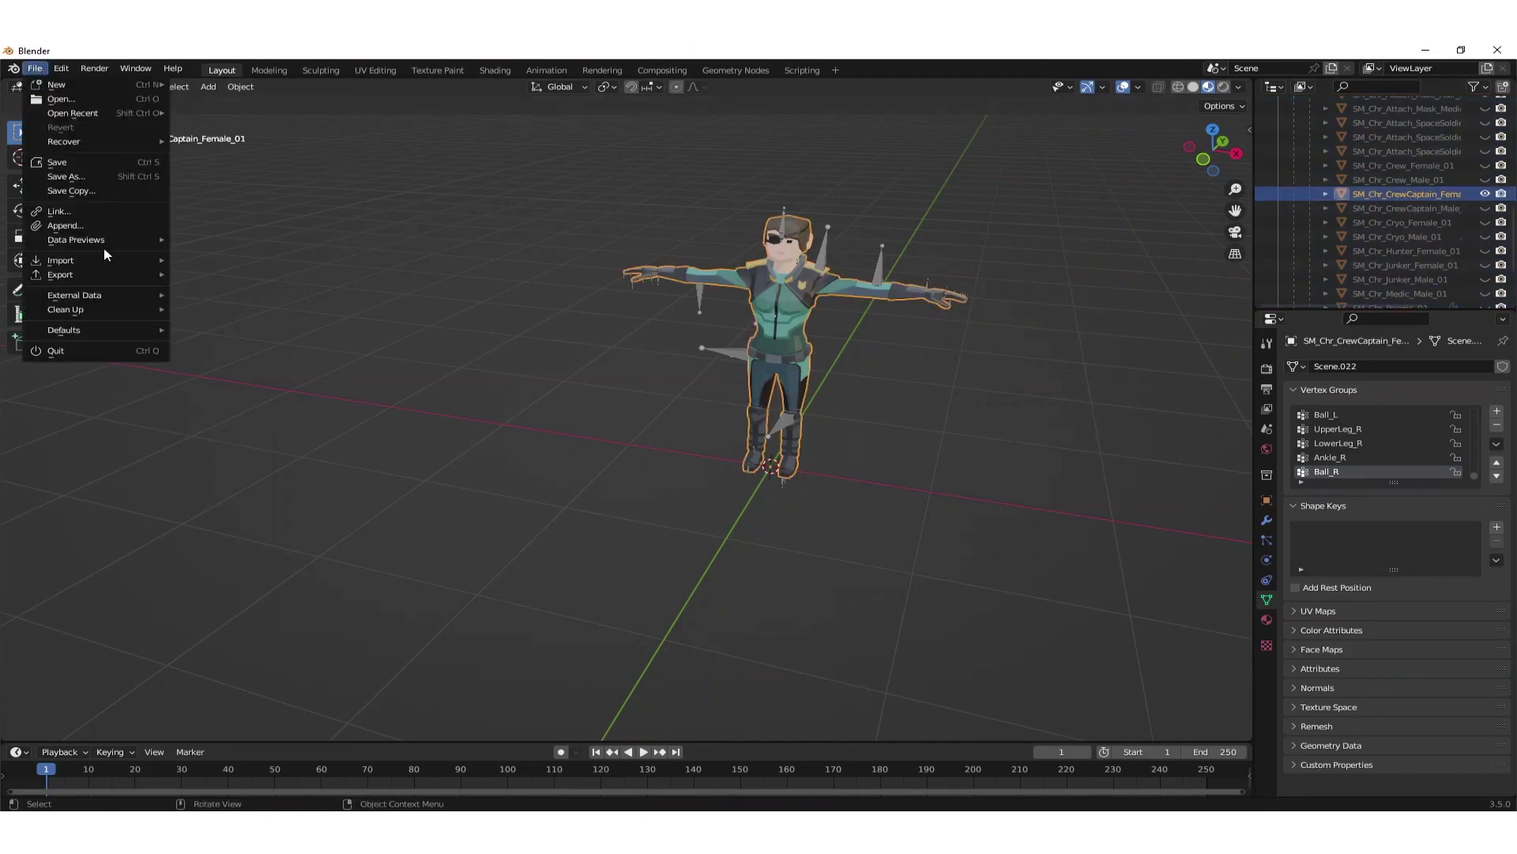
mouse_move(110, 274)
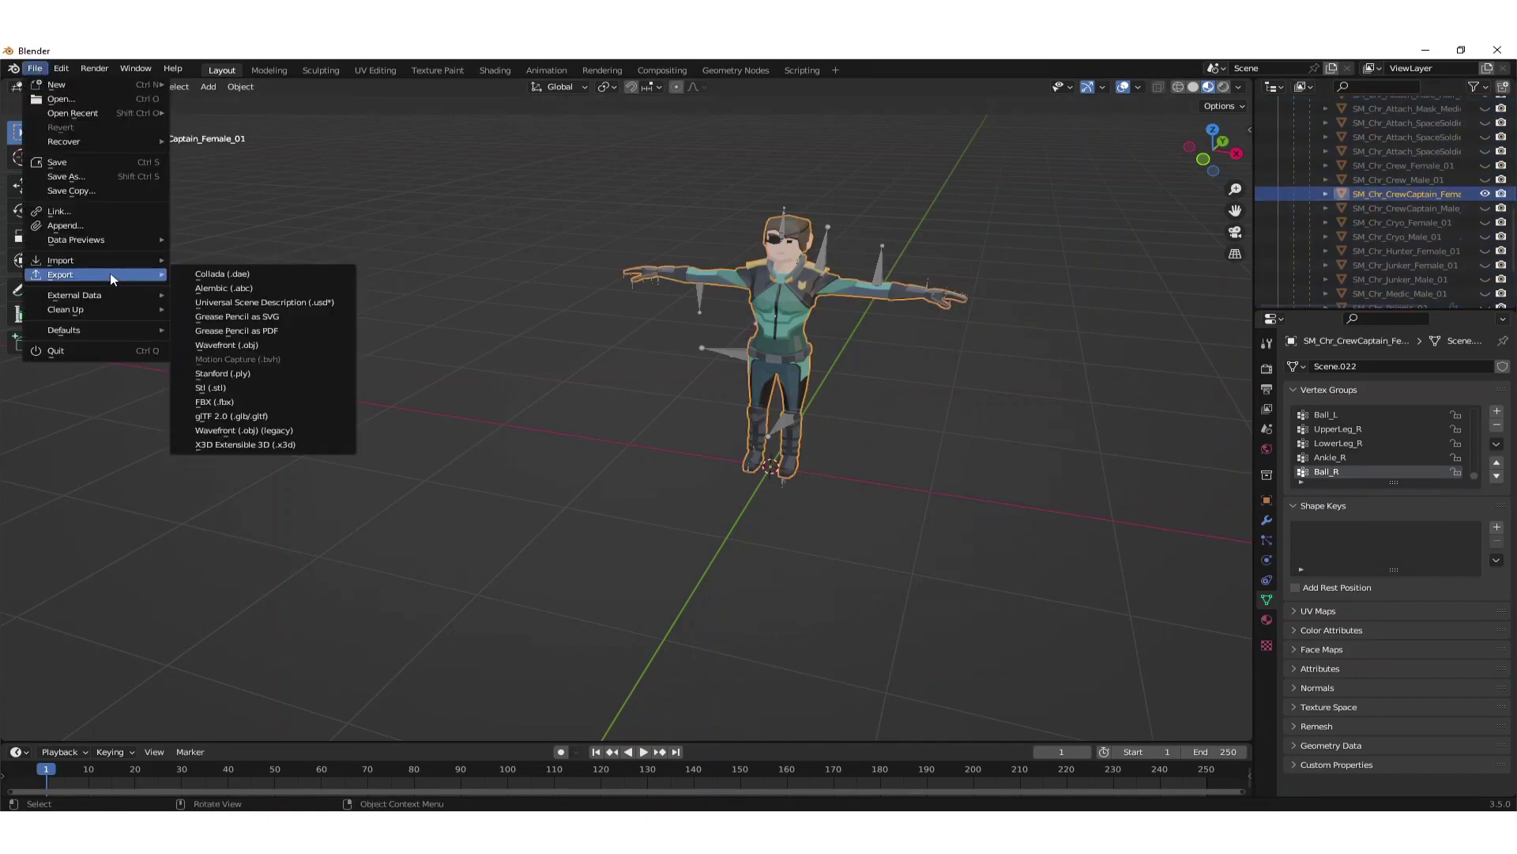
click(245, 401)
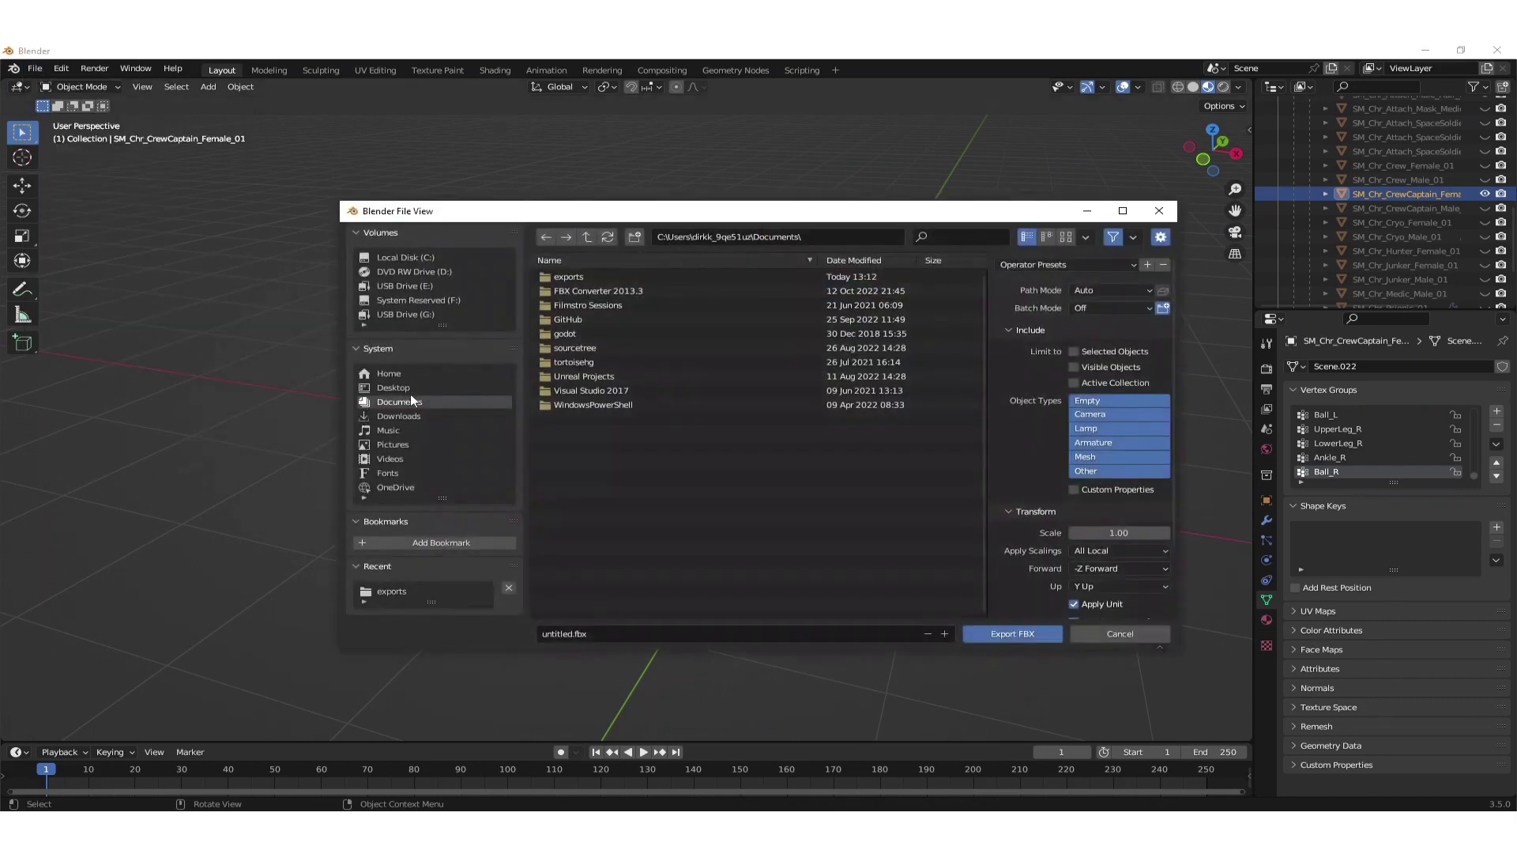
click(572, 276)
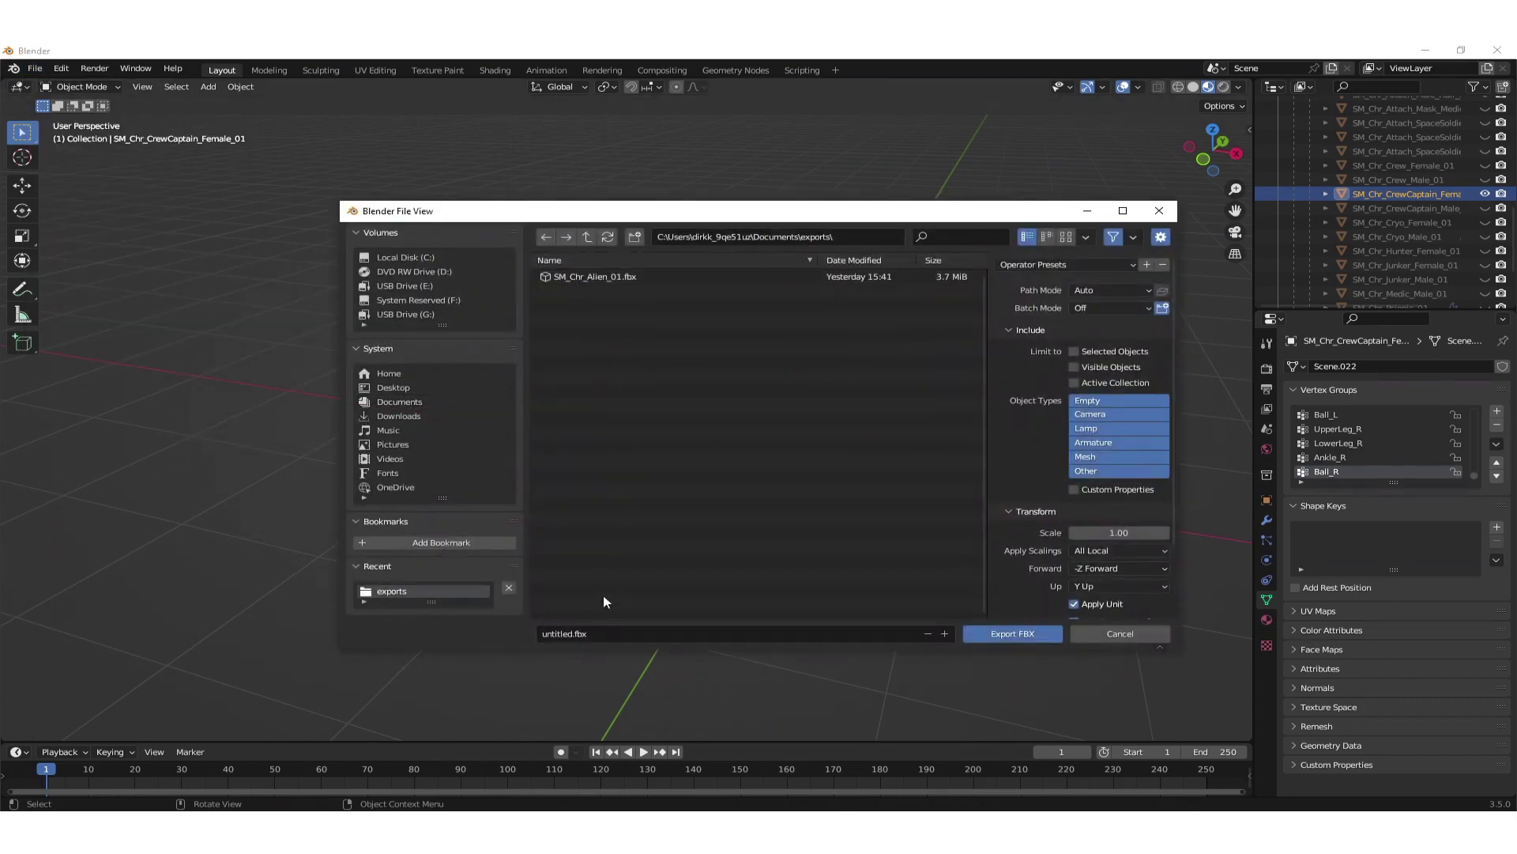
click(557, 633)
drag(561, 633, 542, 634)
key(Delete)
key(Delete)
key(Delete)
key(Delete)
key(Delete)
text(captain)
click(1074, 351)
click(1035, 635)
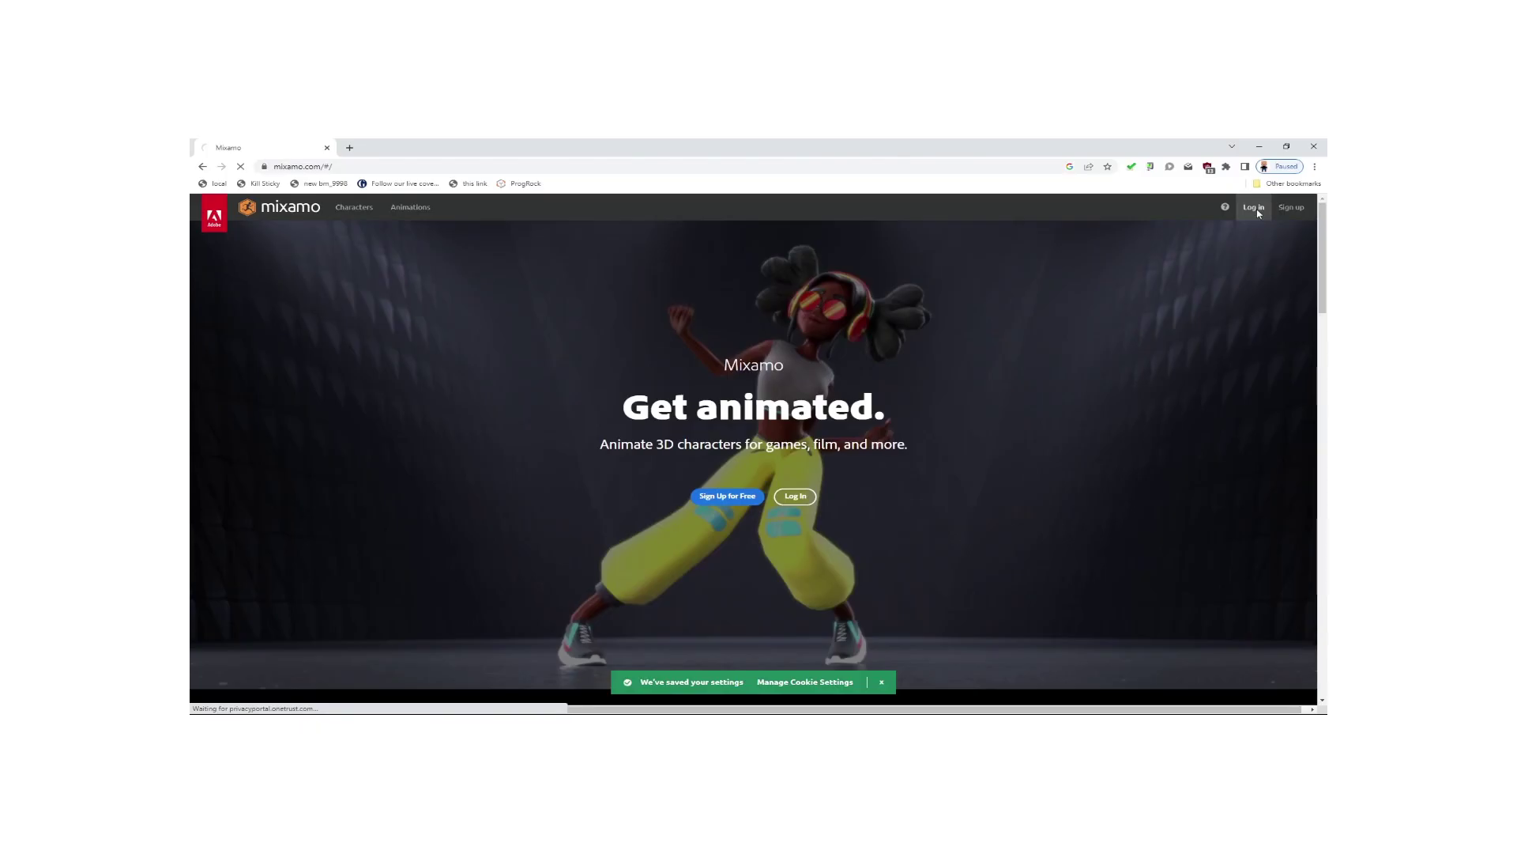
- Switch to the Mixamo website, log in and upload the exported captain FBX as a new character
click(1254, 208)
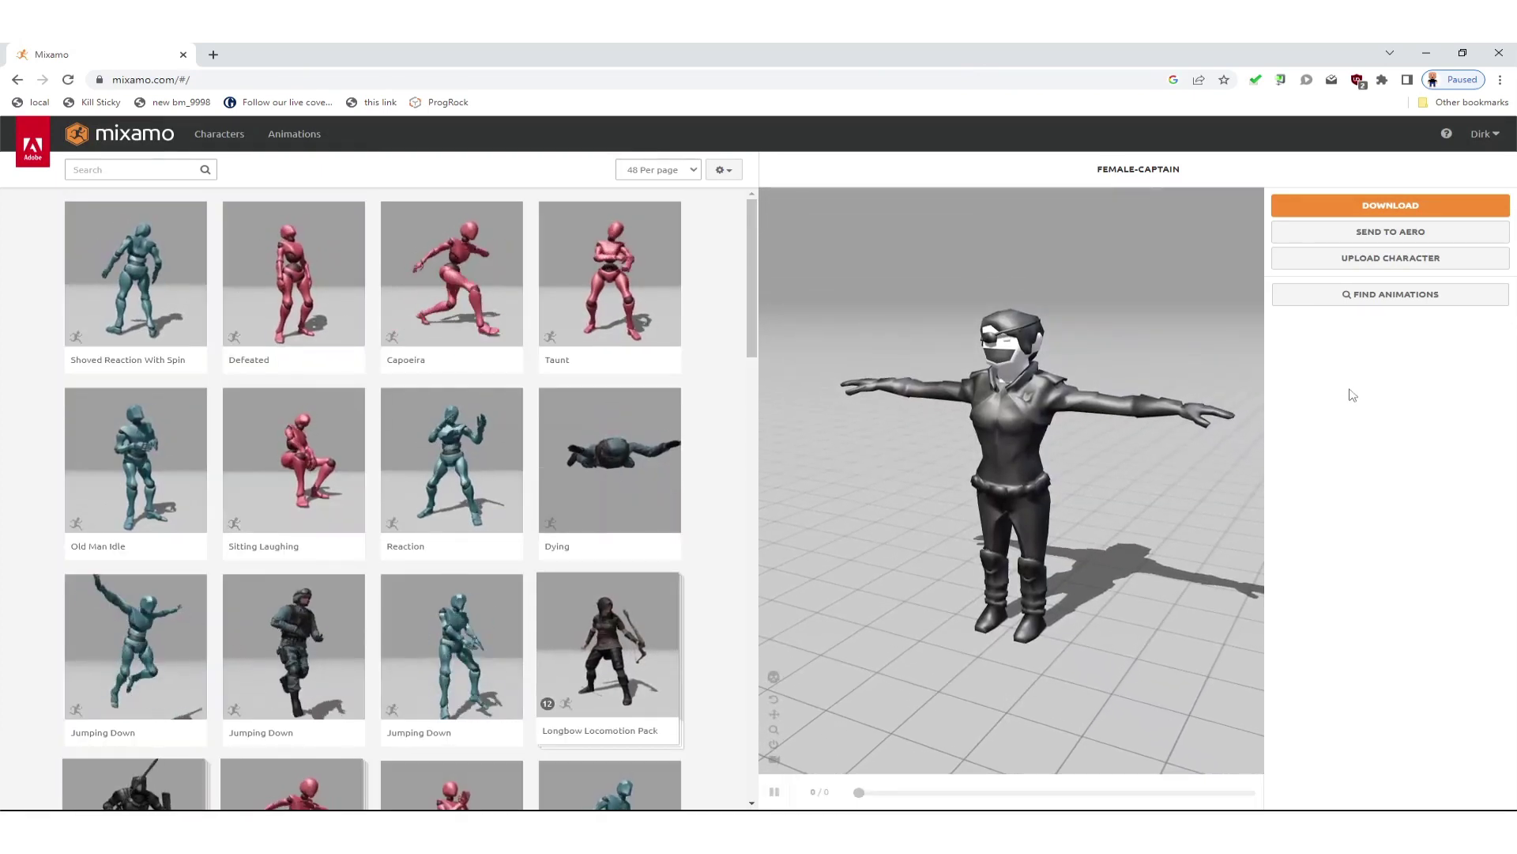
click(1387, 259)
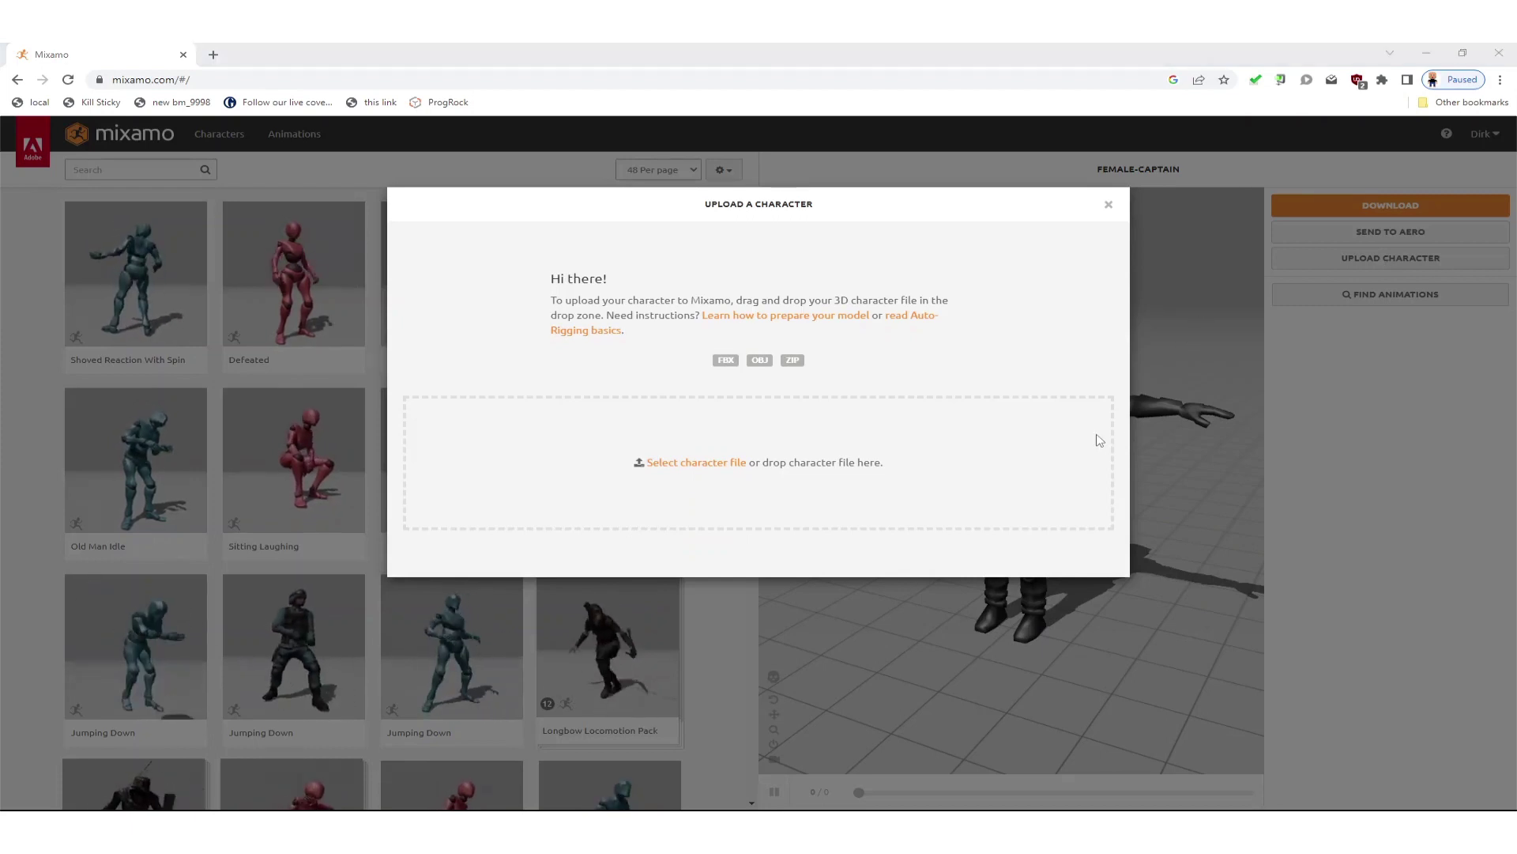
key(alt+Tab)
drag(772, 362, 436, 468)
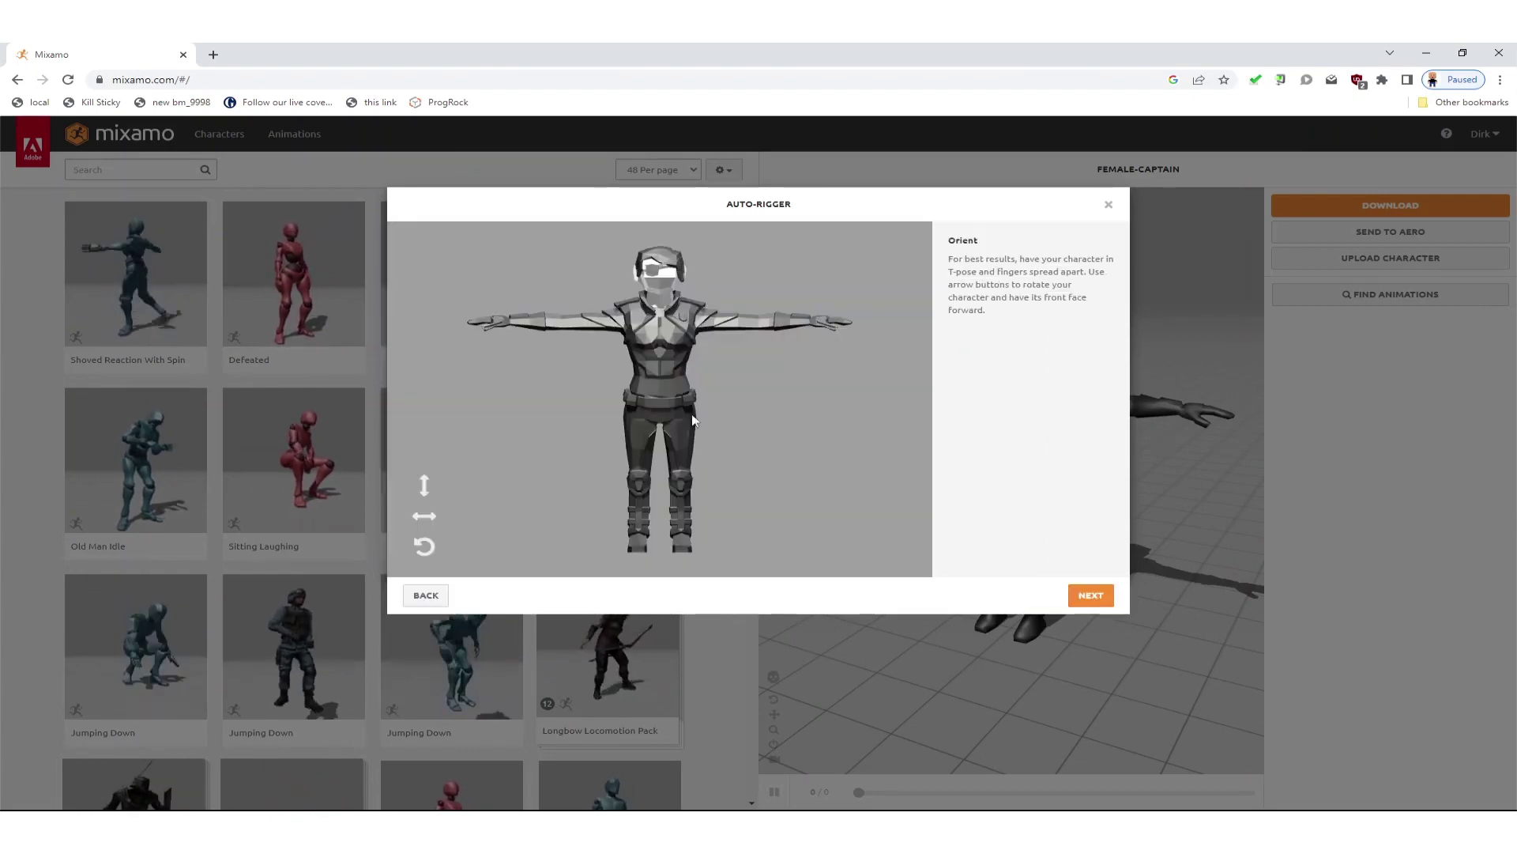
- Accept the character's orientation and place the chin, wrist, elbow, knee and groin markers on the captain with symmetry on
click(1091, 604)
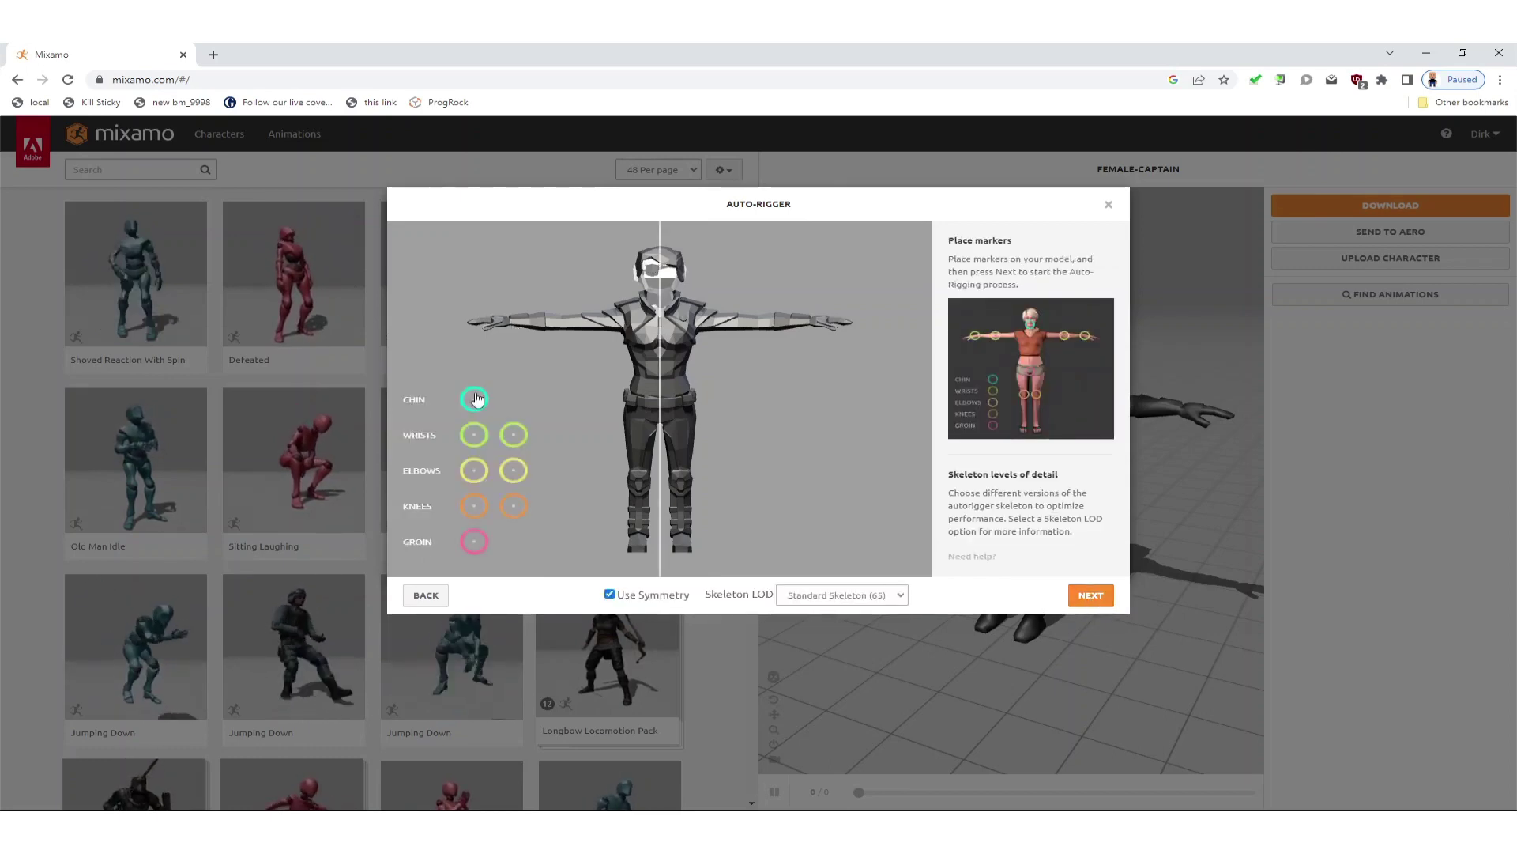
mouse_move(474, 399)
mouse_down()
mouse_move(510, 397)
mouse_move(630, 301)
mouse_move(664, 297)
mouse_up()
drag(474, 434, 513, 328)
mouse_move(474, 470)
mouse_down()
mouse_move(526, 333)
mouse_move(563, 330)
mouse_up()
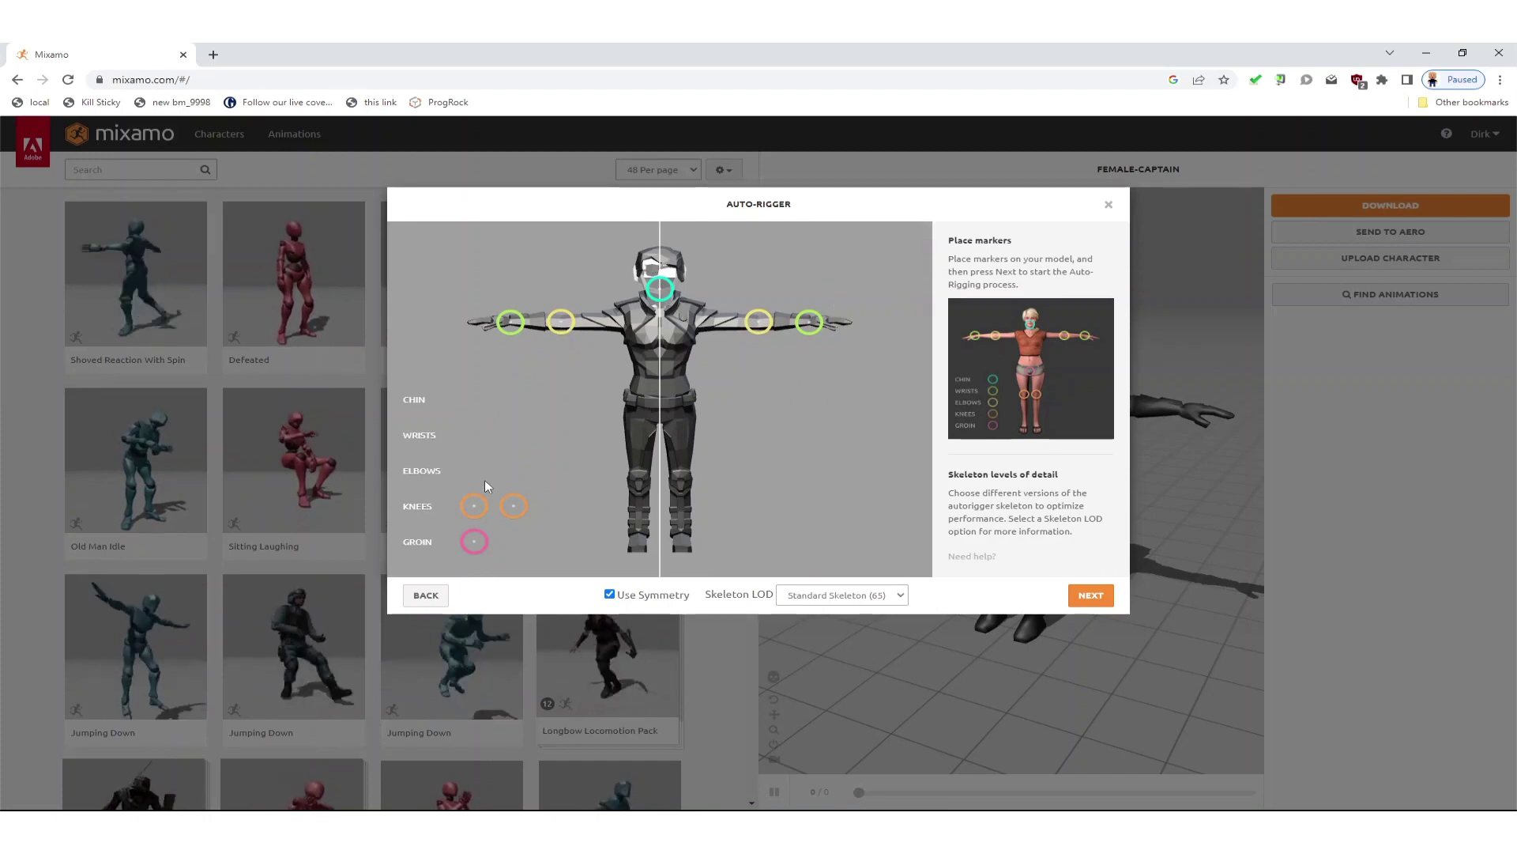
drag(474, 506, 630, 491)
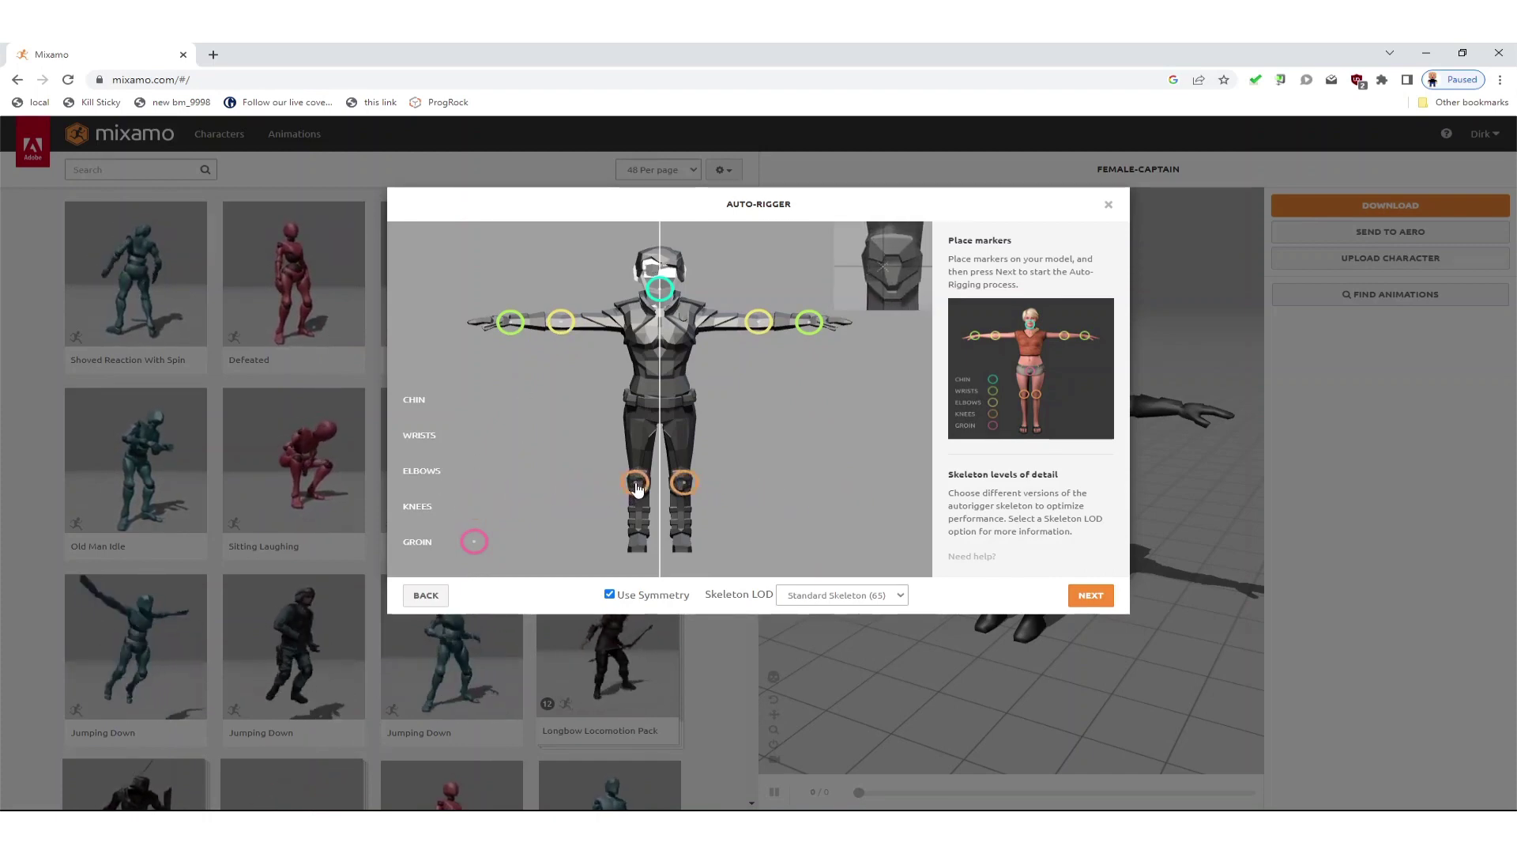
drag(638, 489, 641, 489)
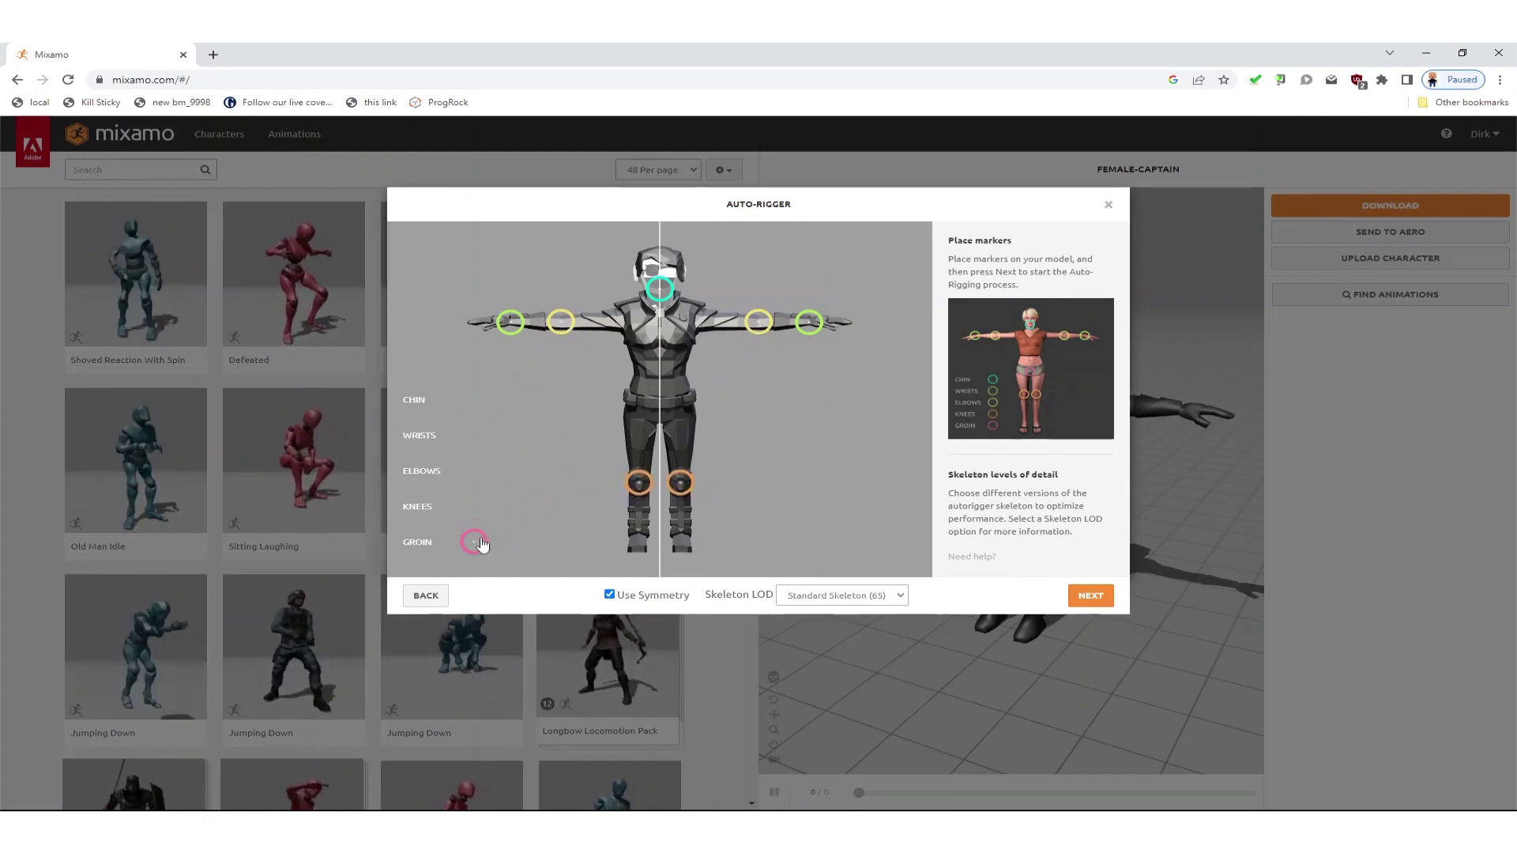
drag(474, 542, 662, 423)
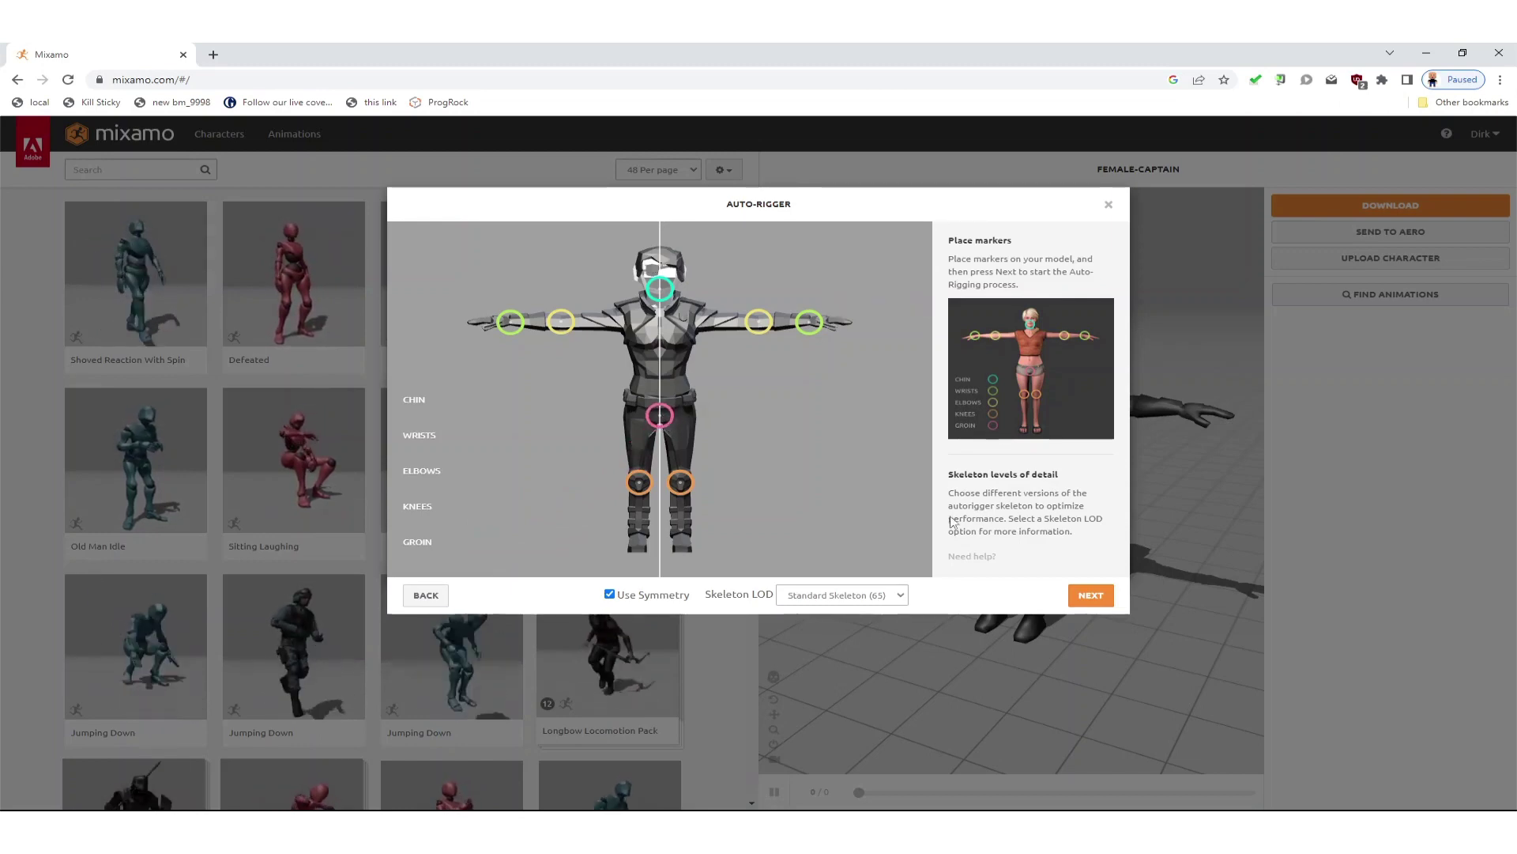
- Run the auto-rigging with the Standard Skeleton (65) and accept the rigged captain as the new current character
click(1088, 595)
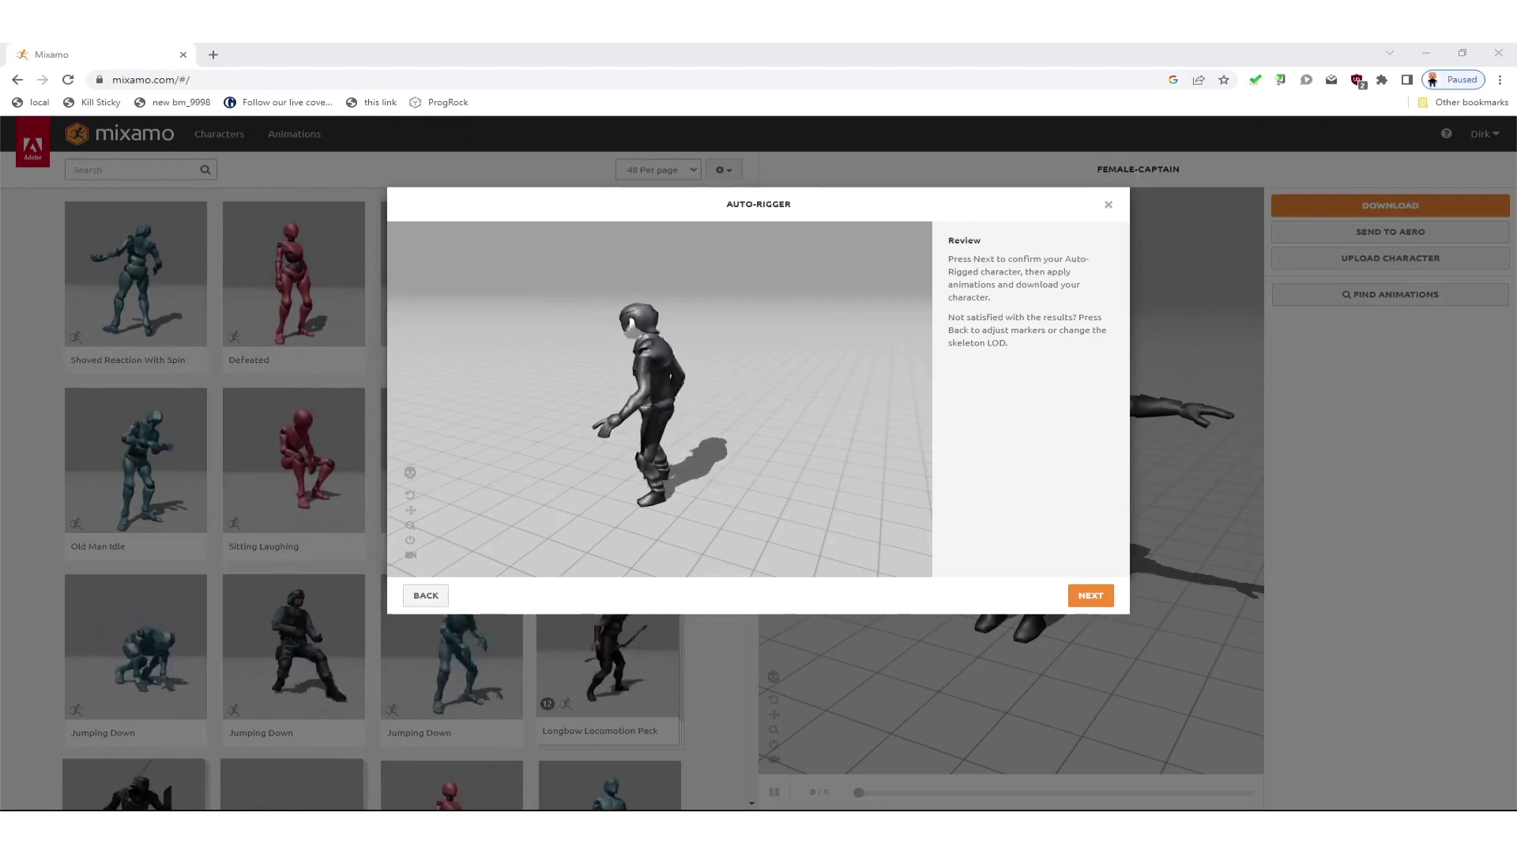
click(1095, 598)
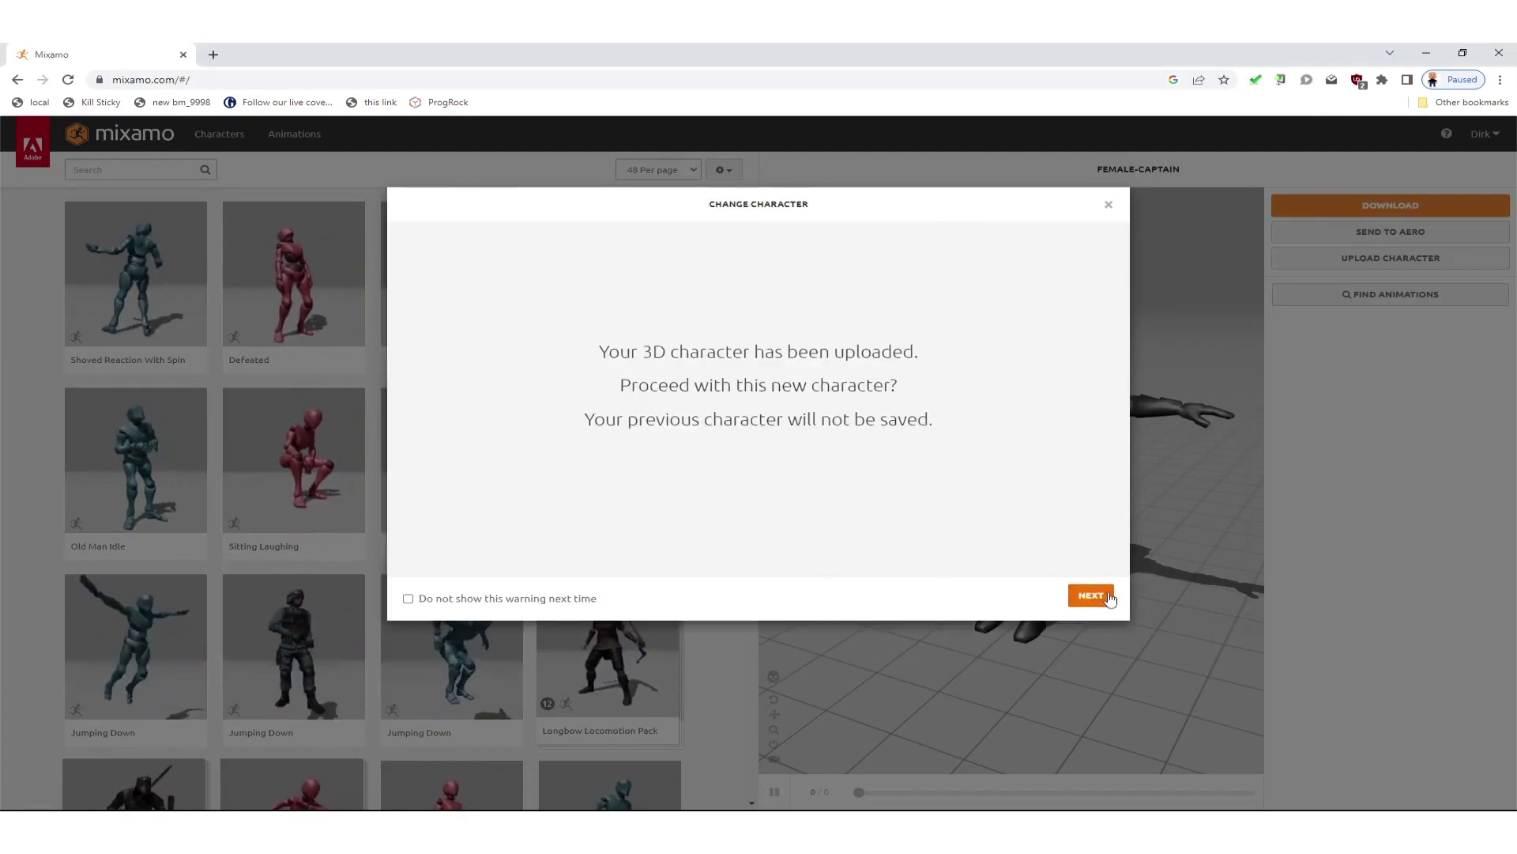
click(1104, 597)
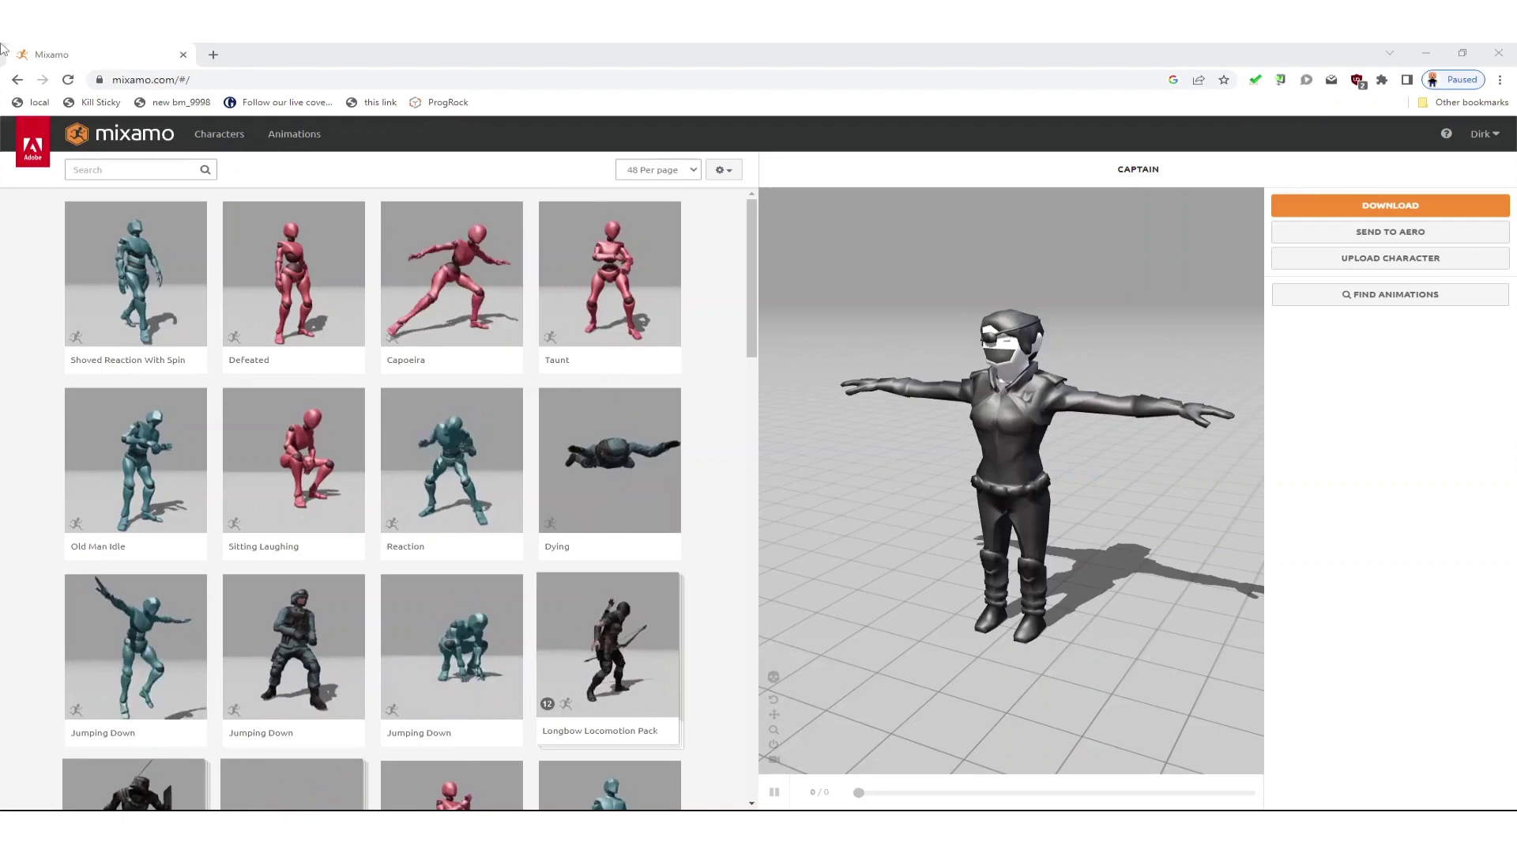
- Search the animations for laughing, apply Sitting Laughing to the captain and download it as FBX Binary with skin at 30 fps
click(142, 162)
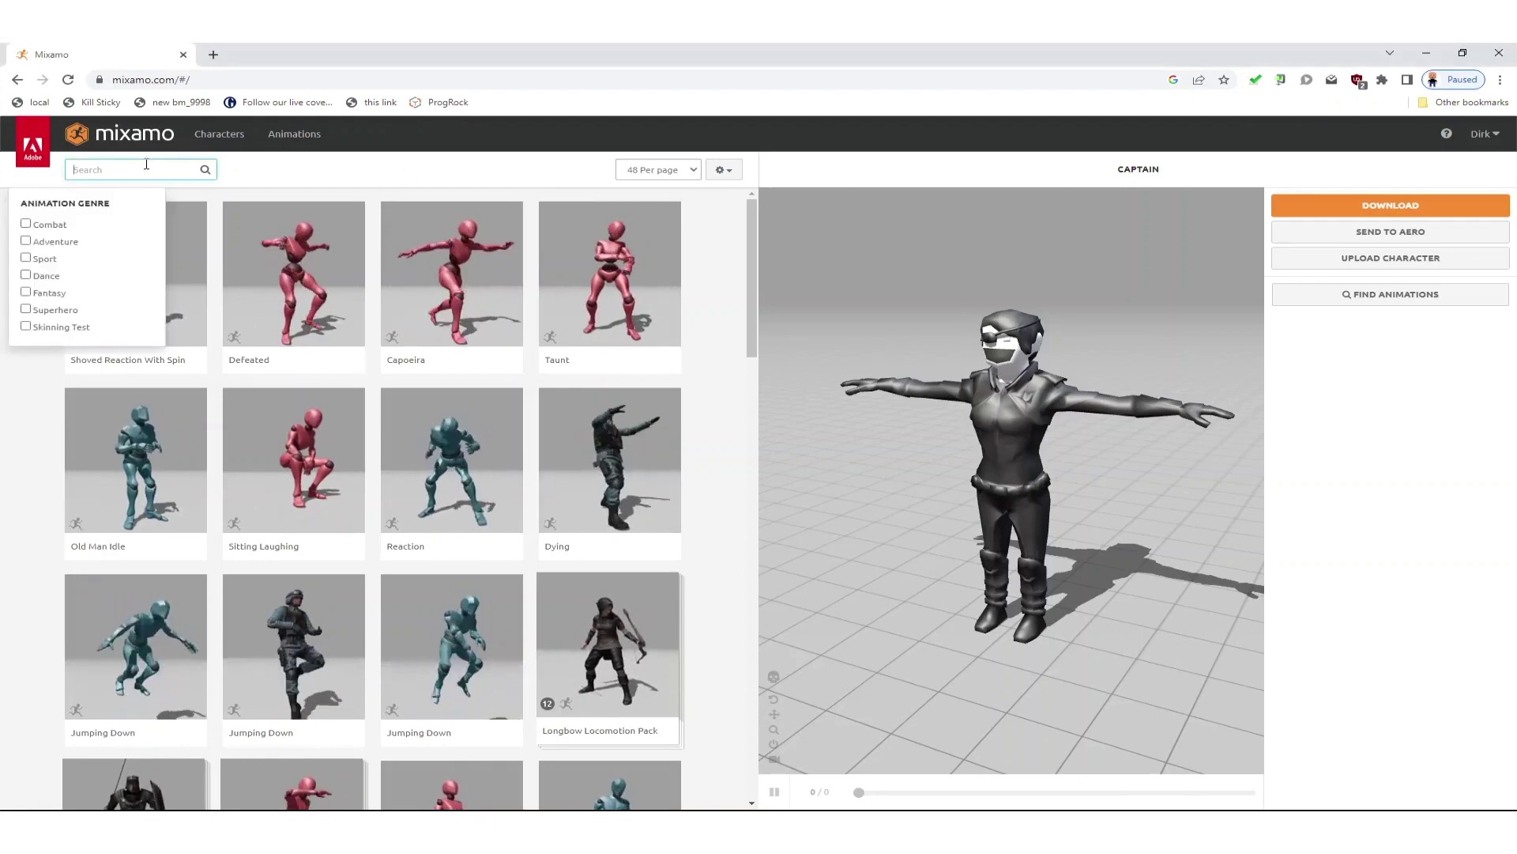
text(laughing)
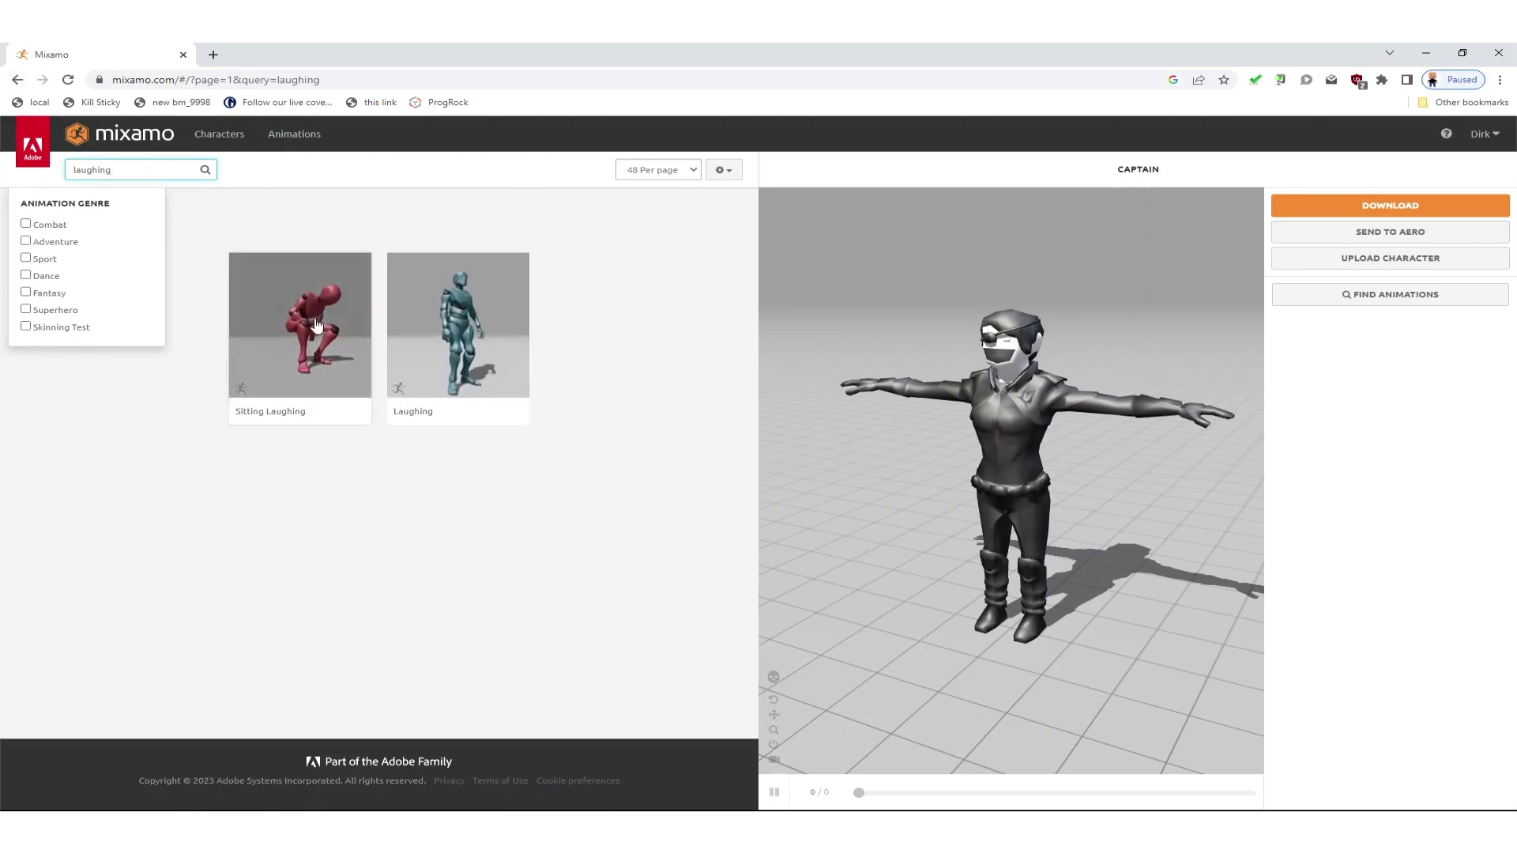
click(304, 340)
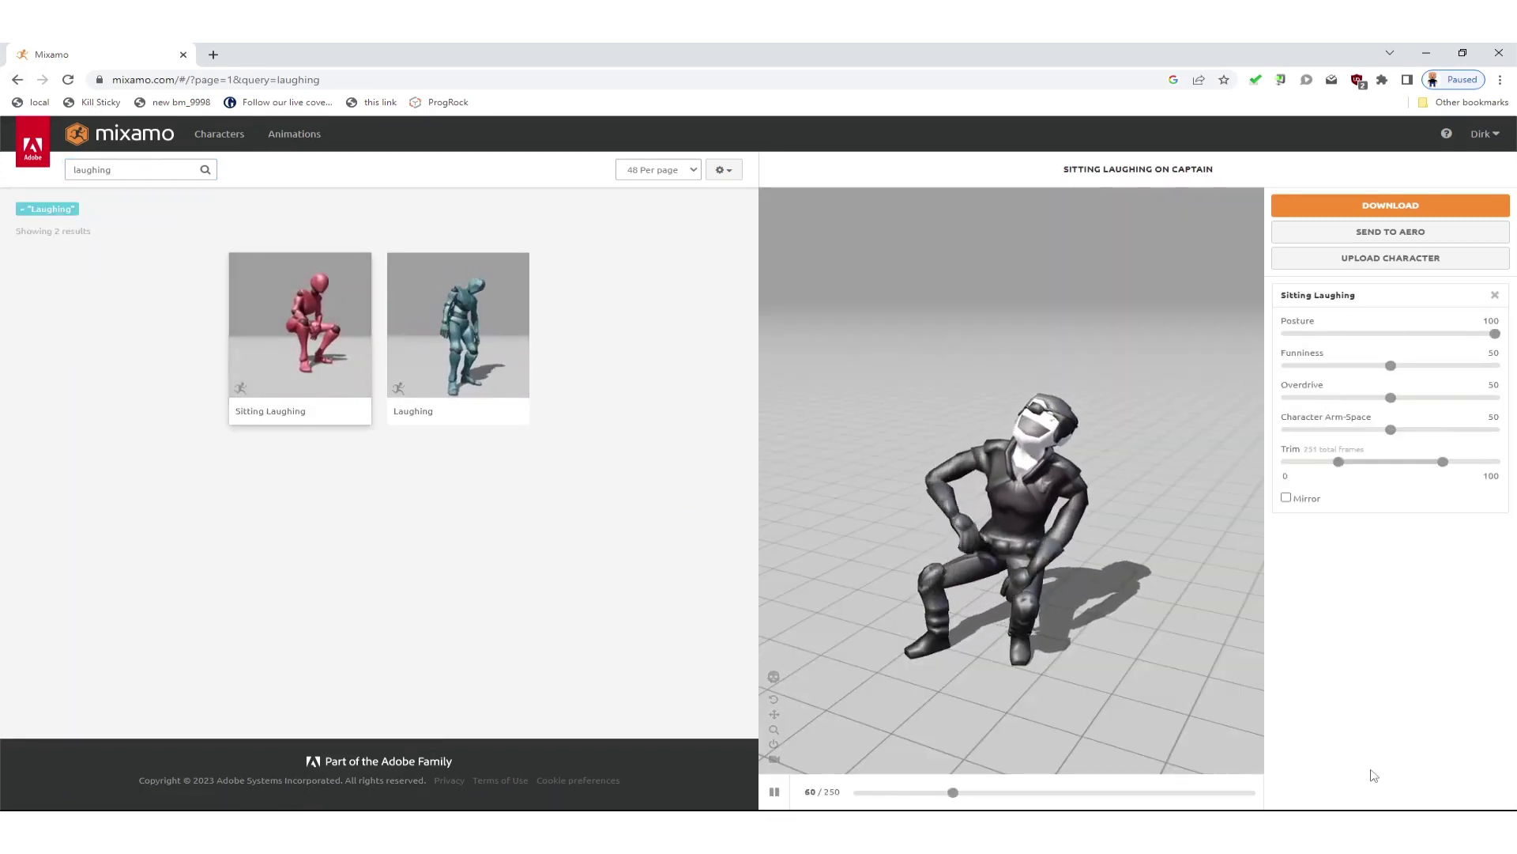
click(1368, 208)
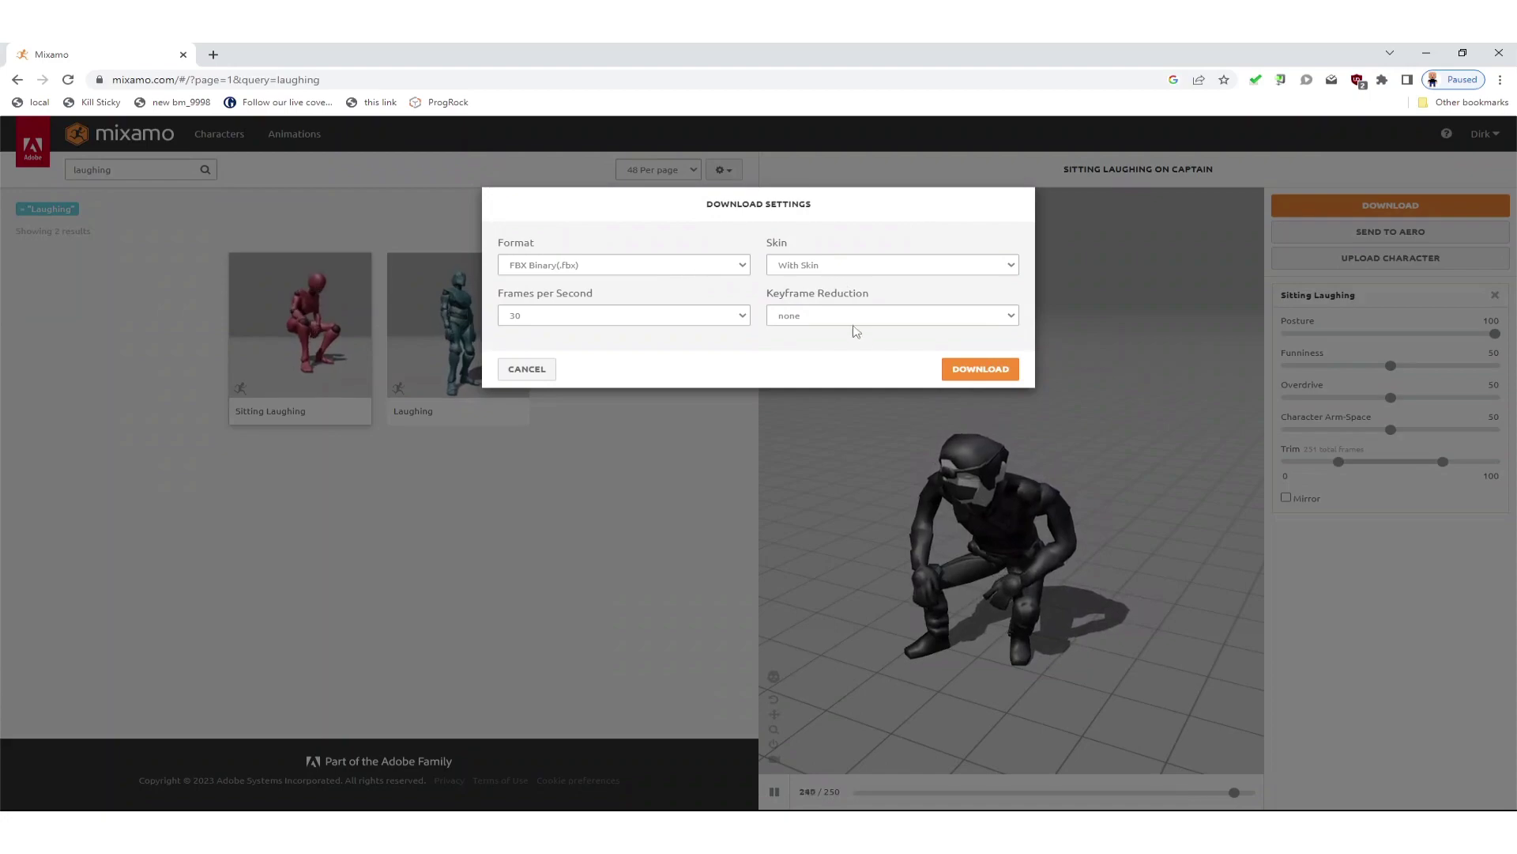
click(986, 378)
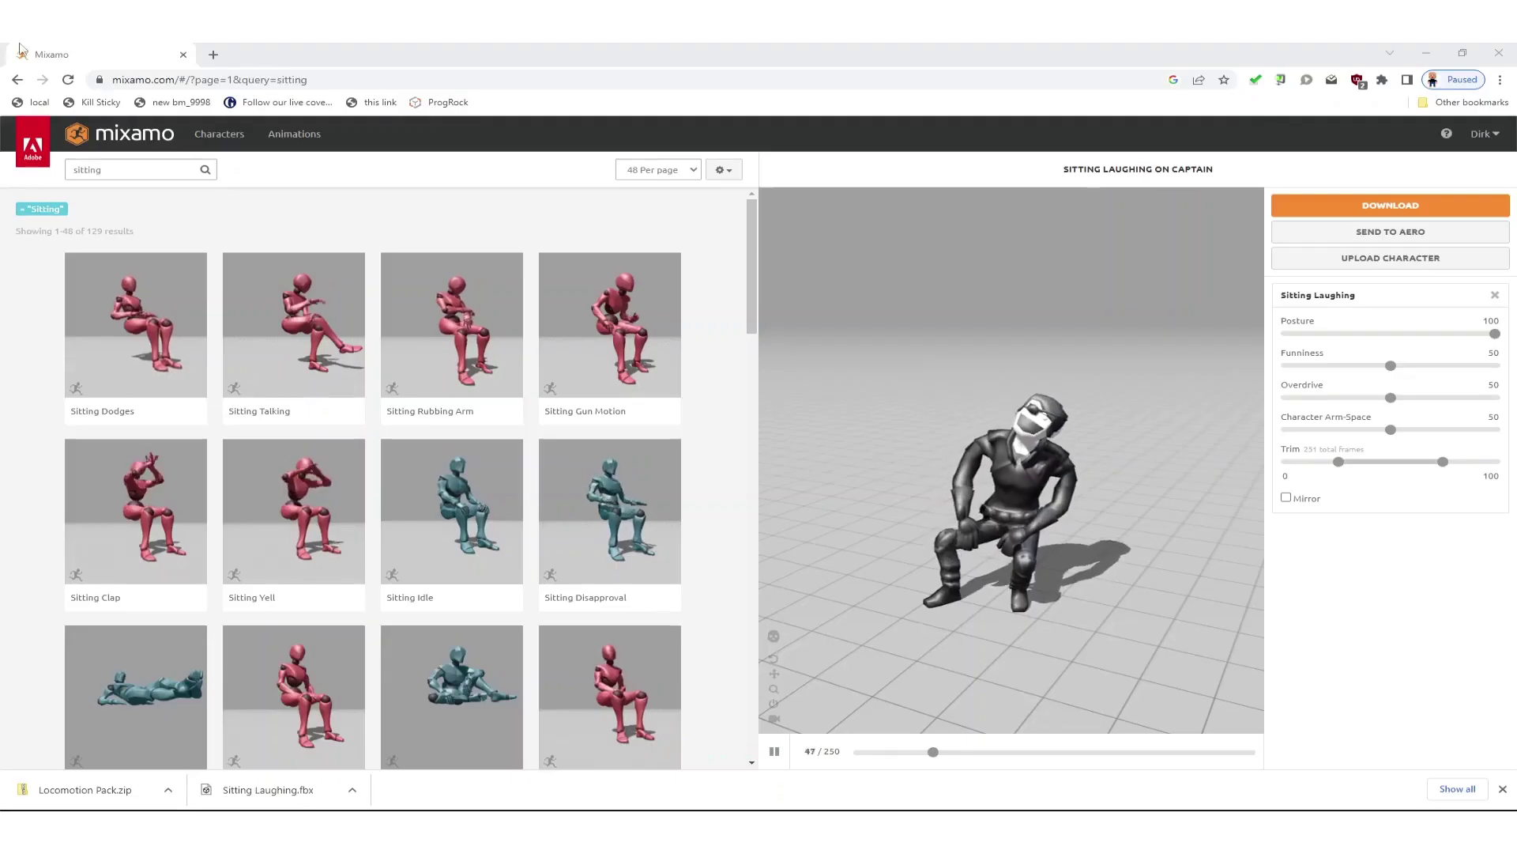
- Search for locomotion, apply the Locomotion Pack to the captain and download it as FBX Binary in T-pose at 30 fps
click(134, 170)
key(ctrl+a)
key(BackSpace)
text(locomotion)
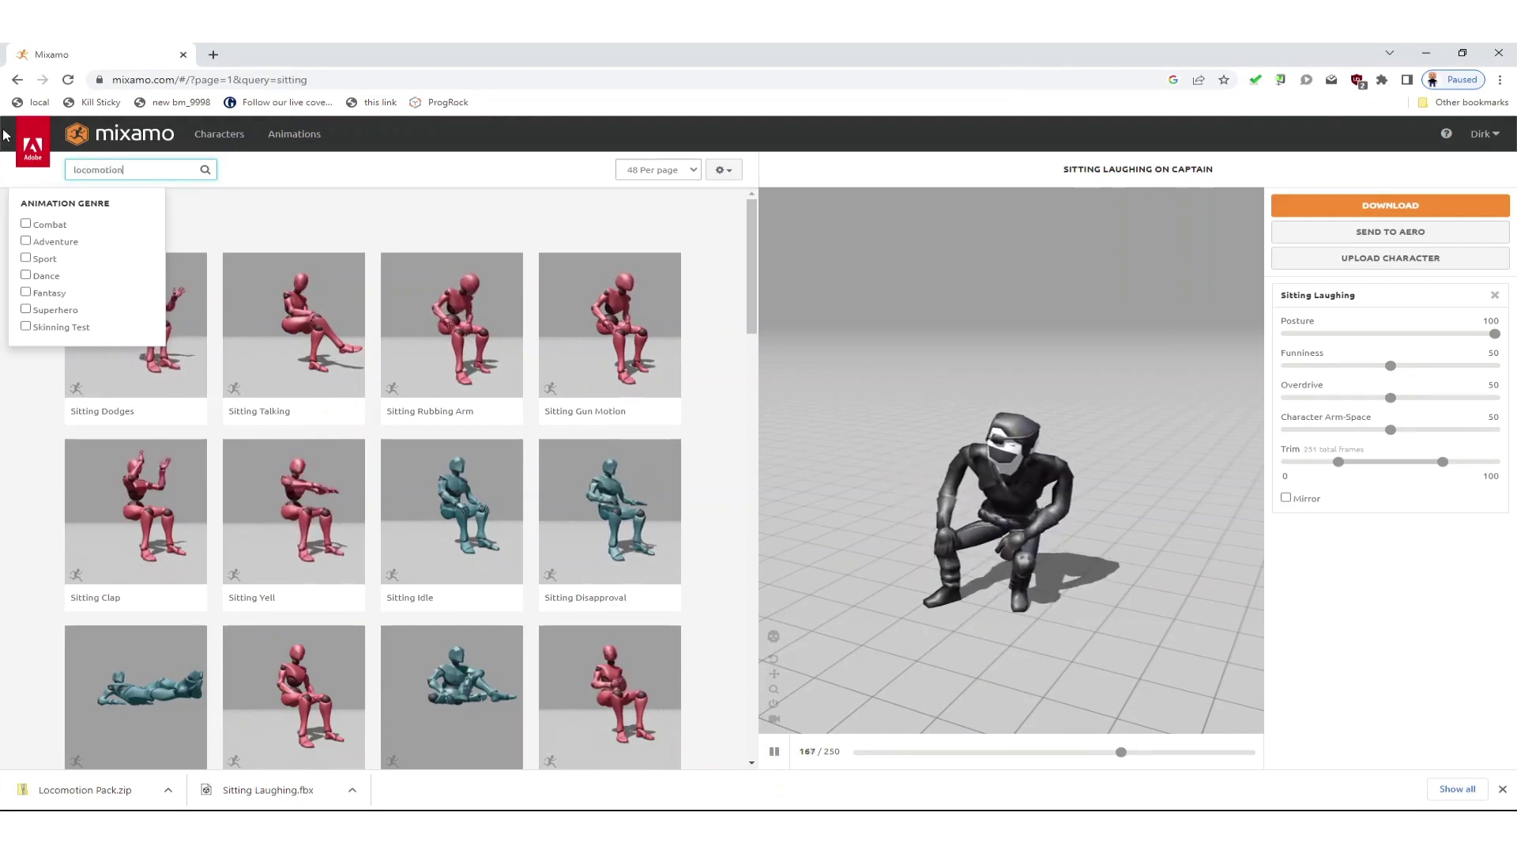
key(Return)
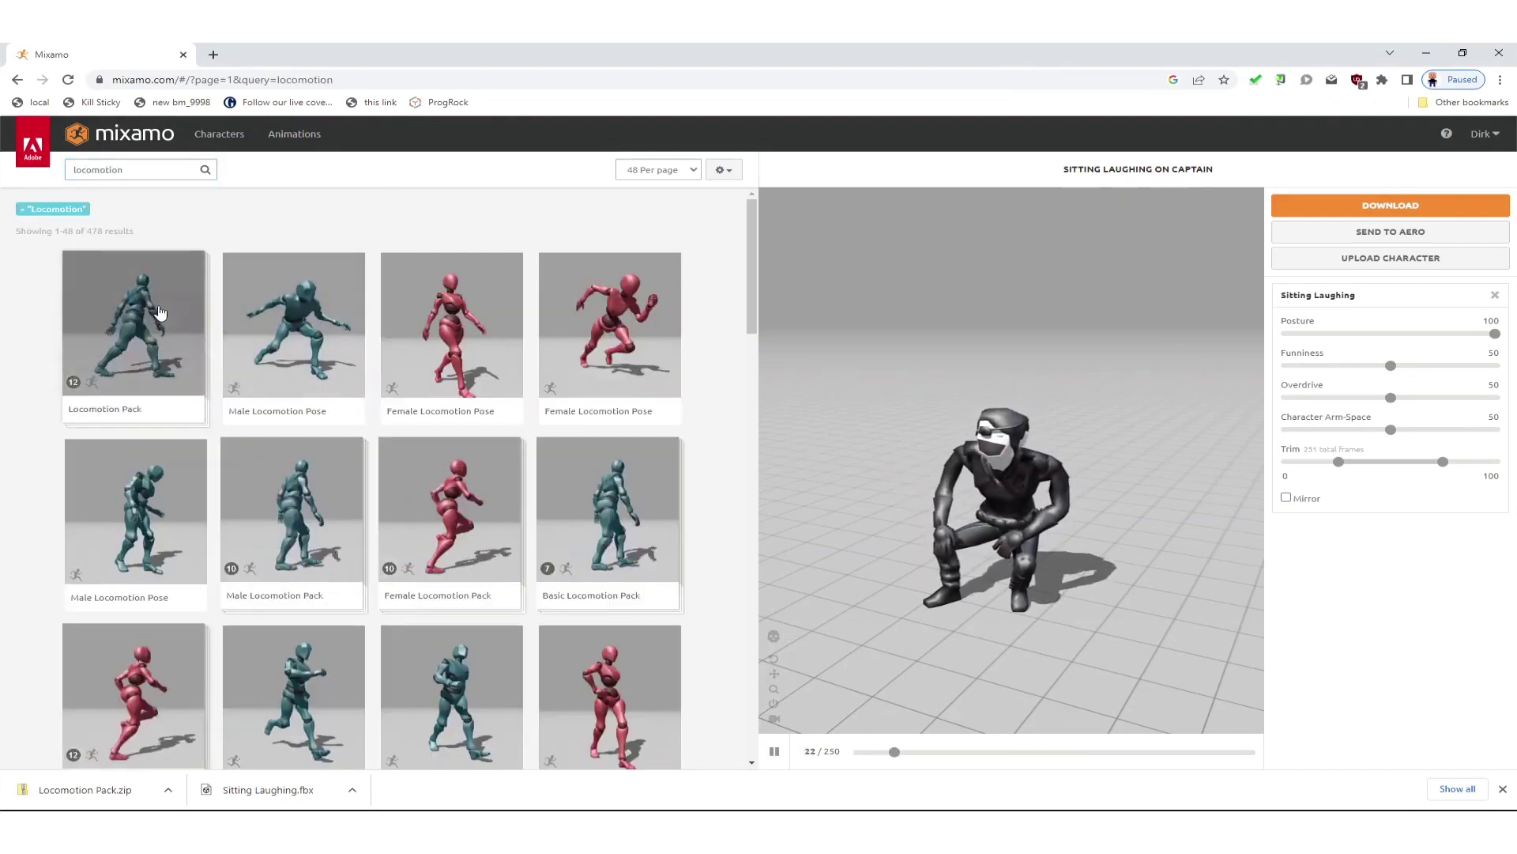
click(159, 315)
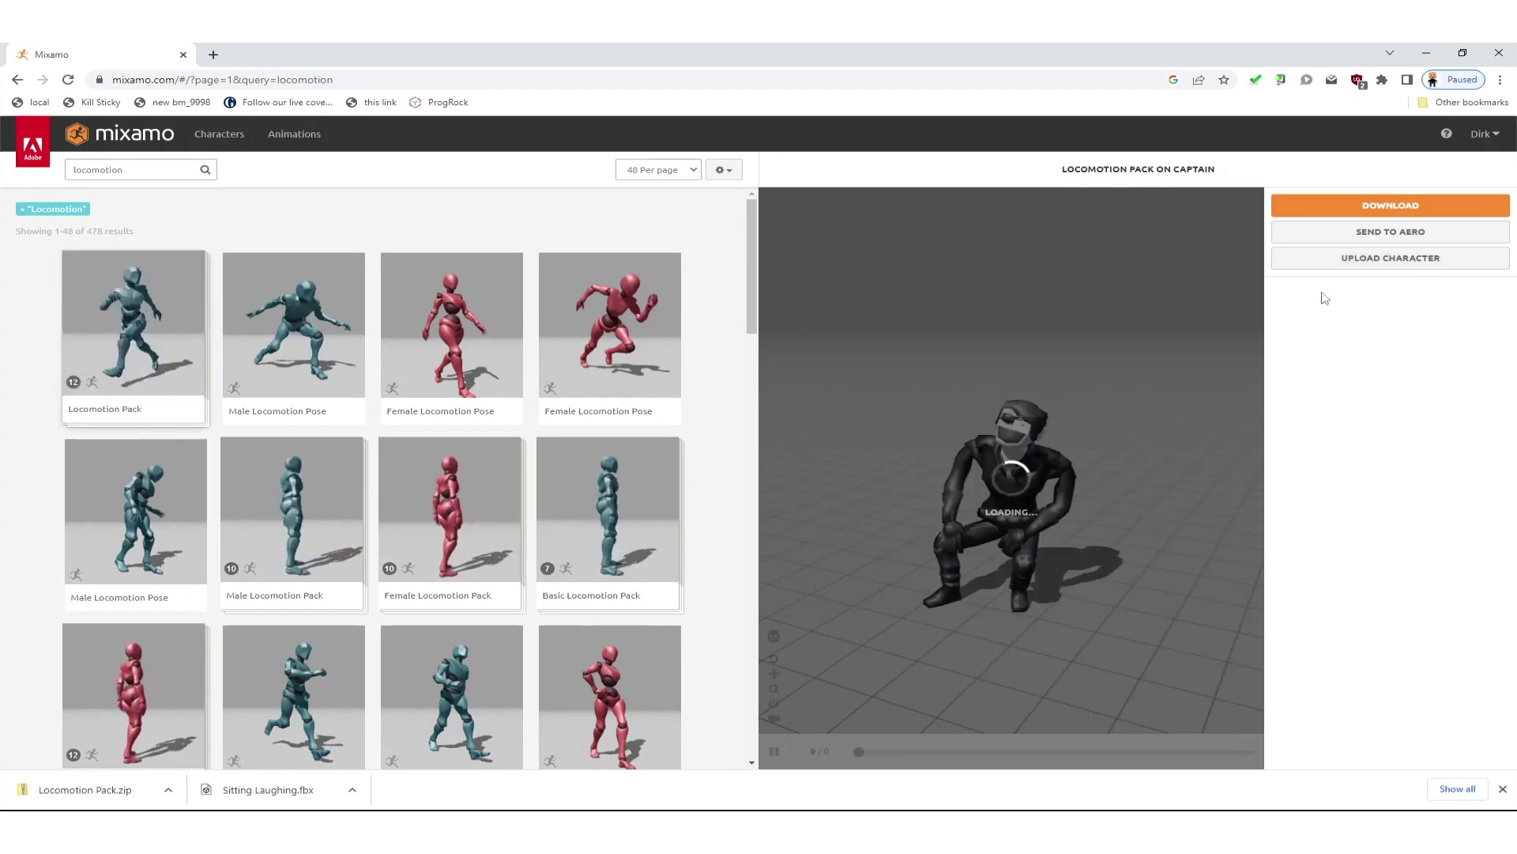
click(1356, 207)
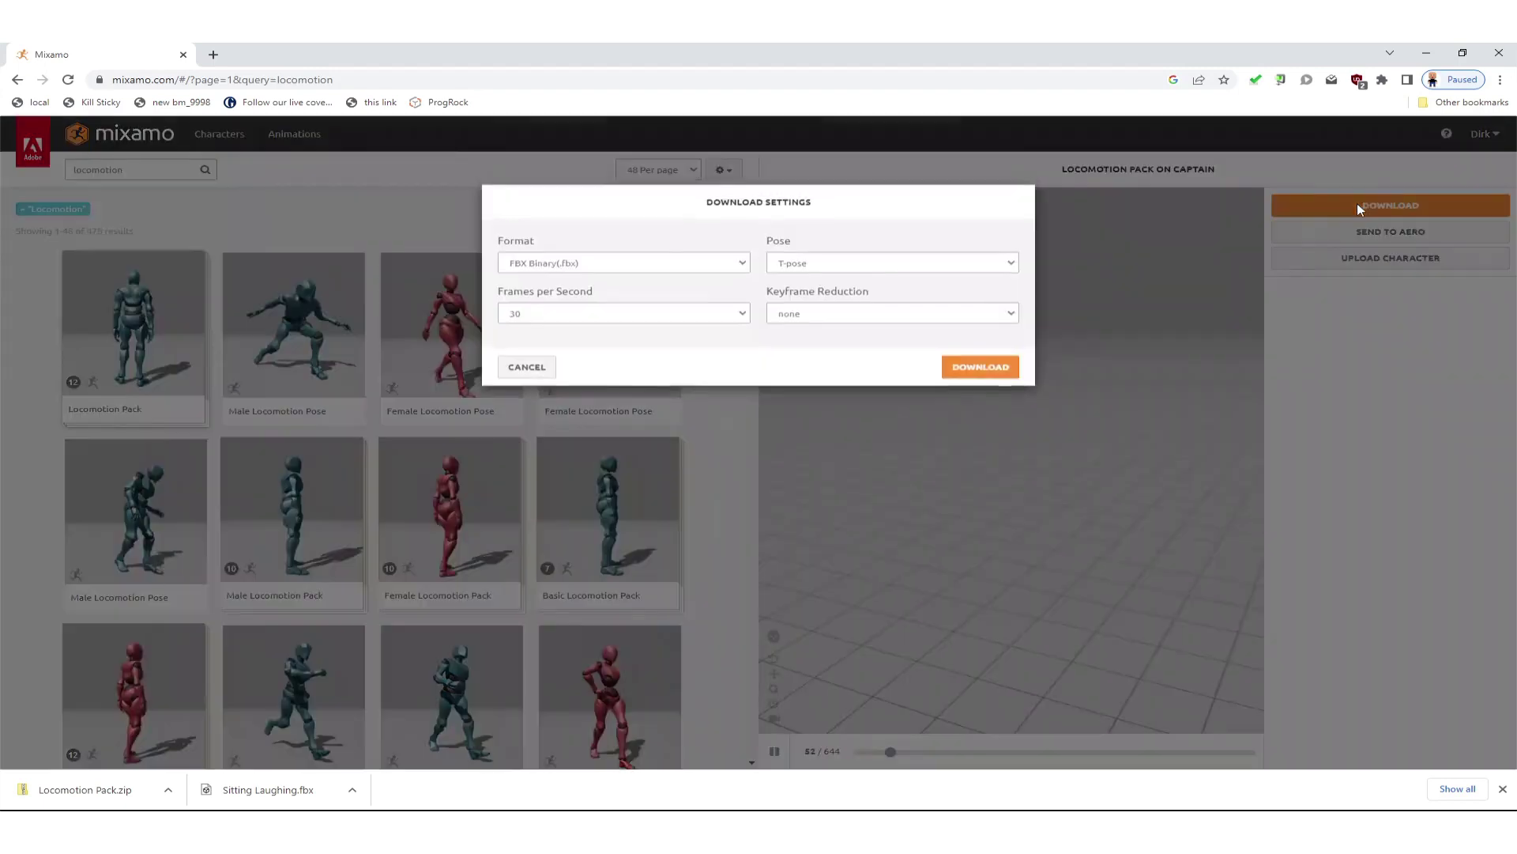
click(997, 370)
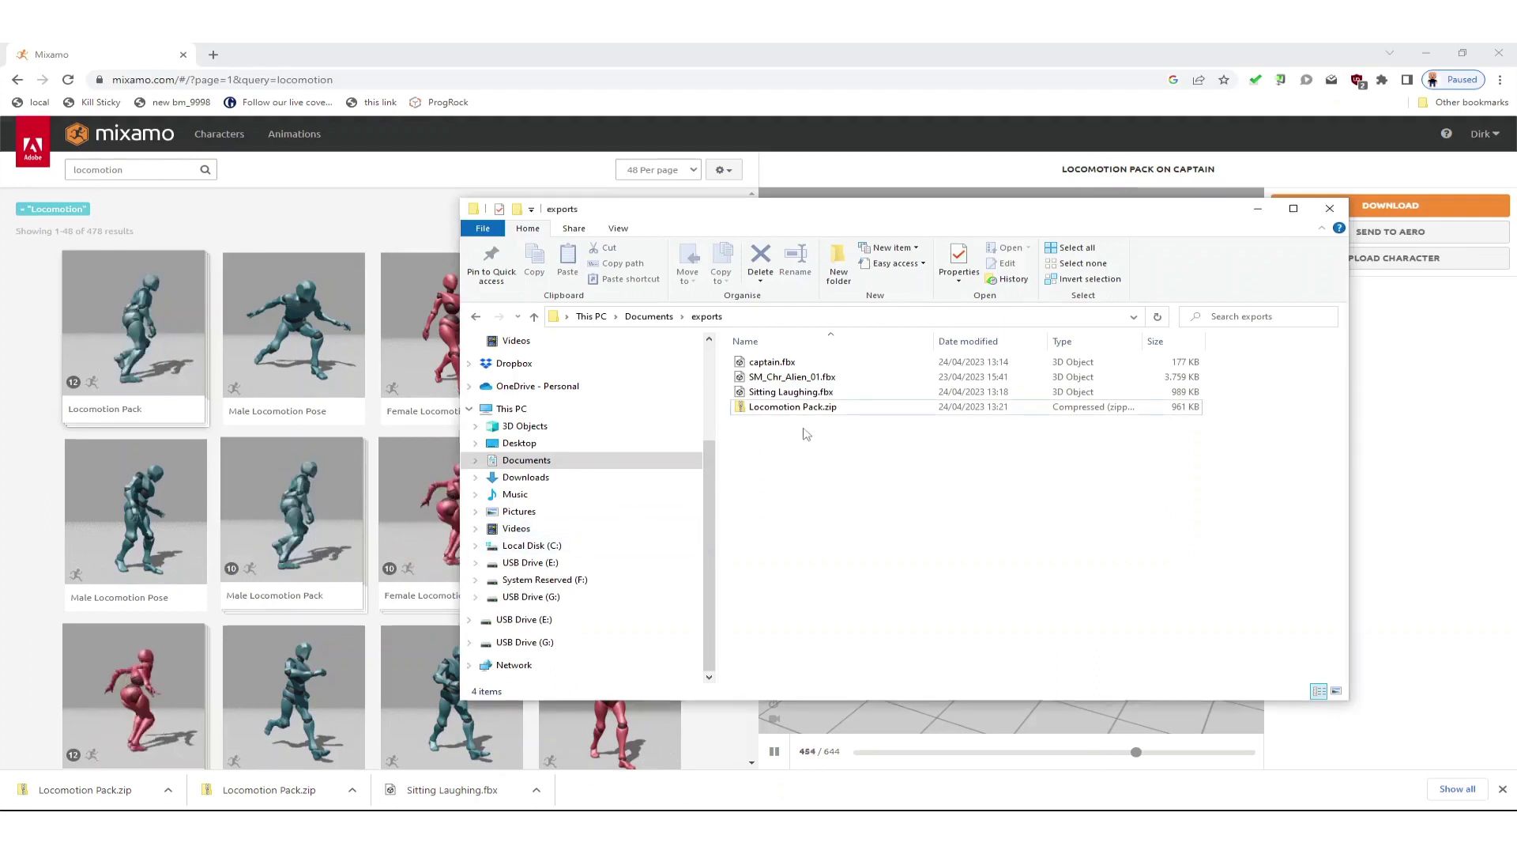
- Extract Locomotion Pack.zip inside the exports folder in File Explorer and move the extracted folder's window aside
right_click(806, 408)
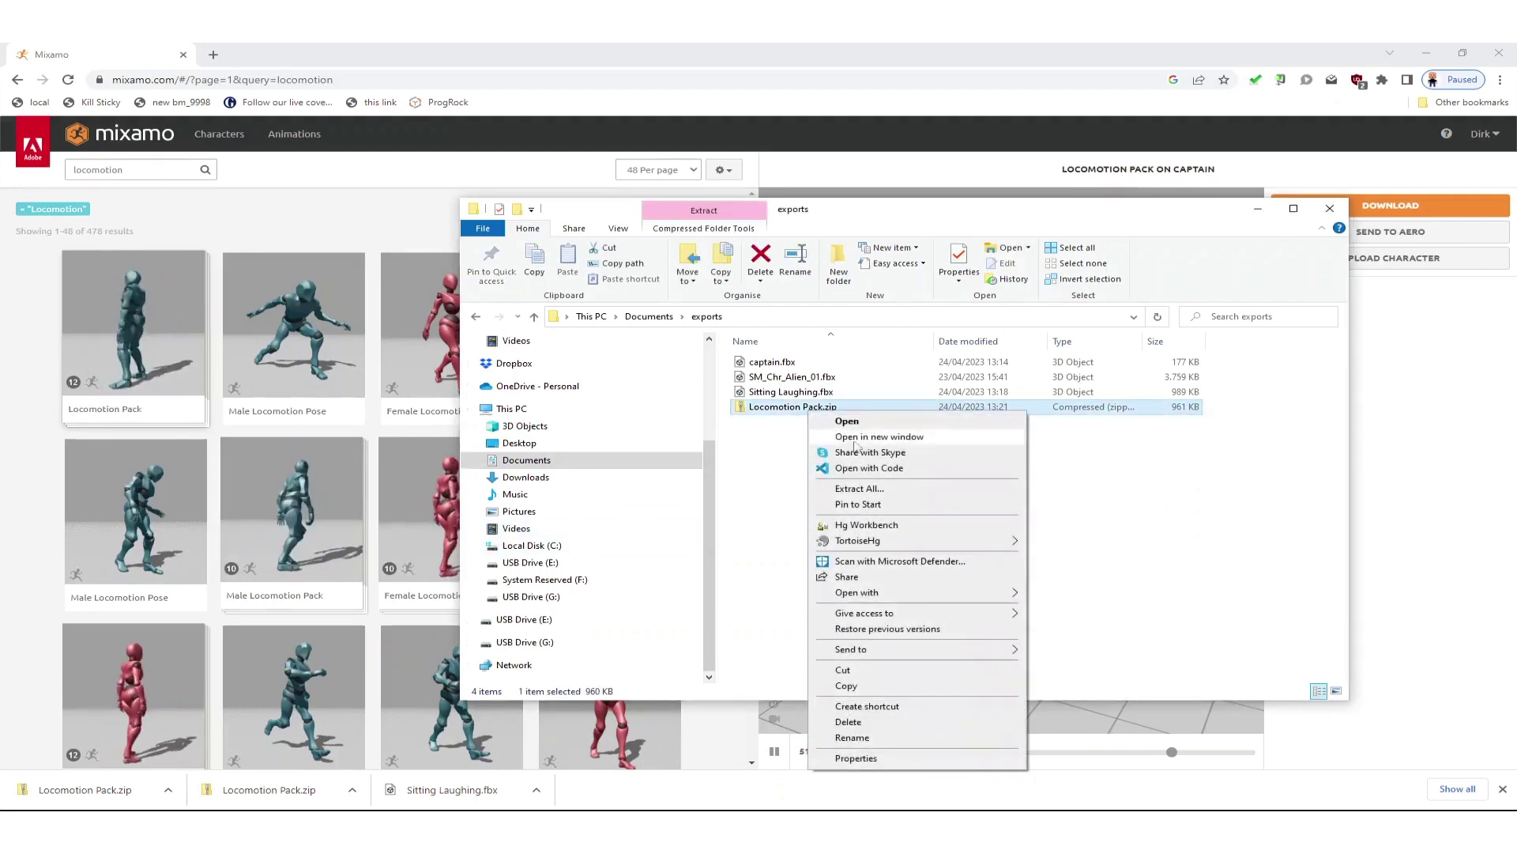
click(883, 489)
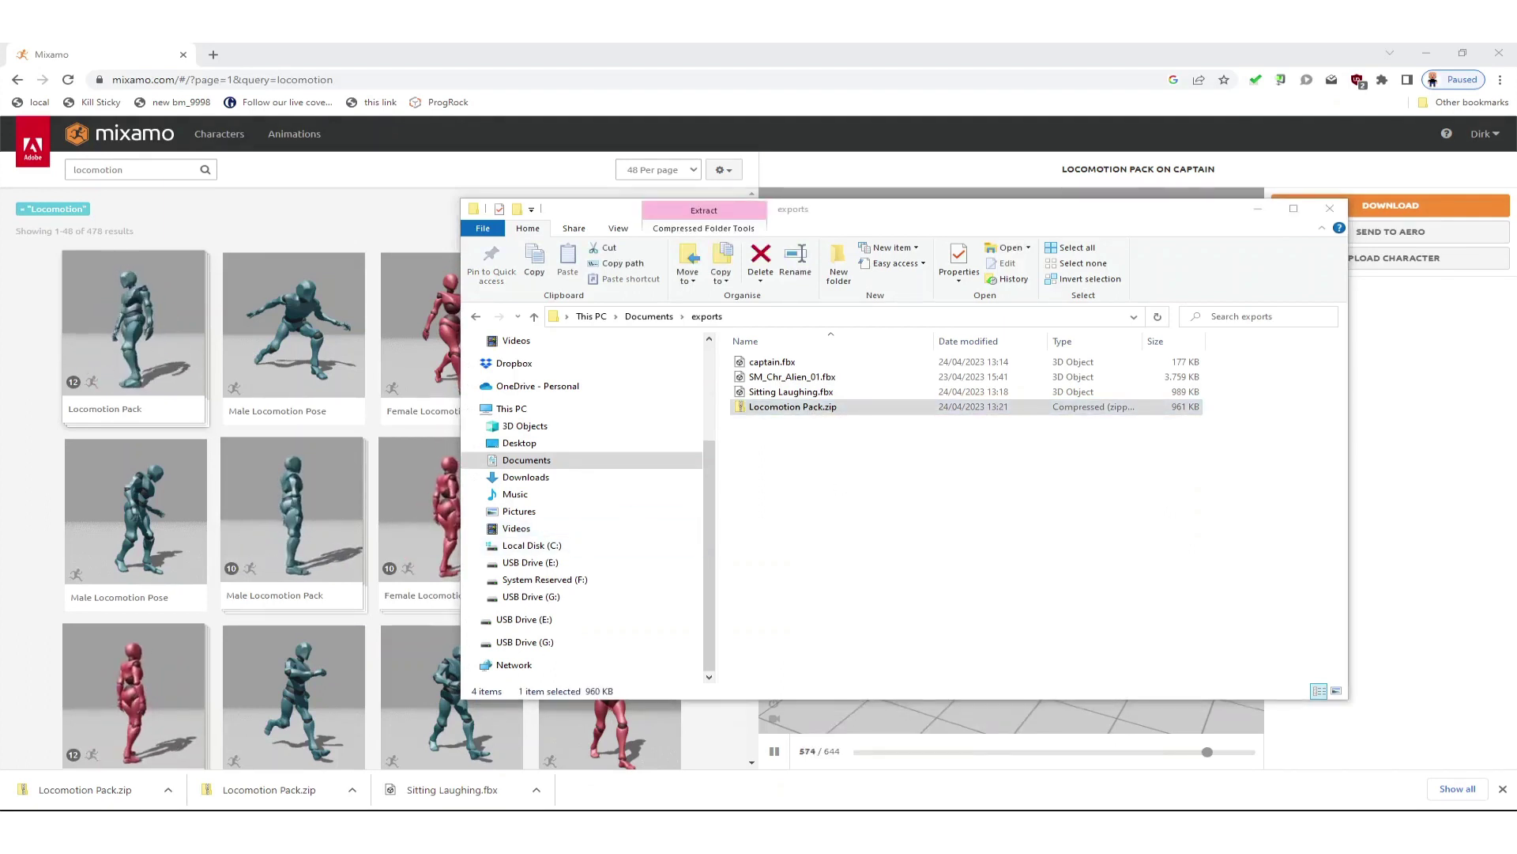
click(843, 589)
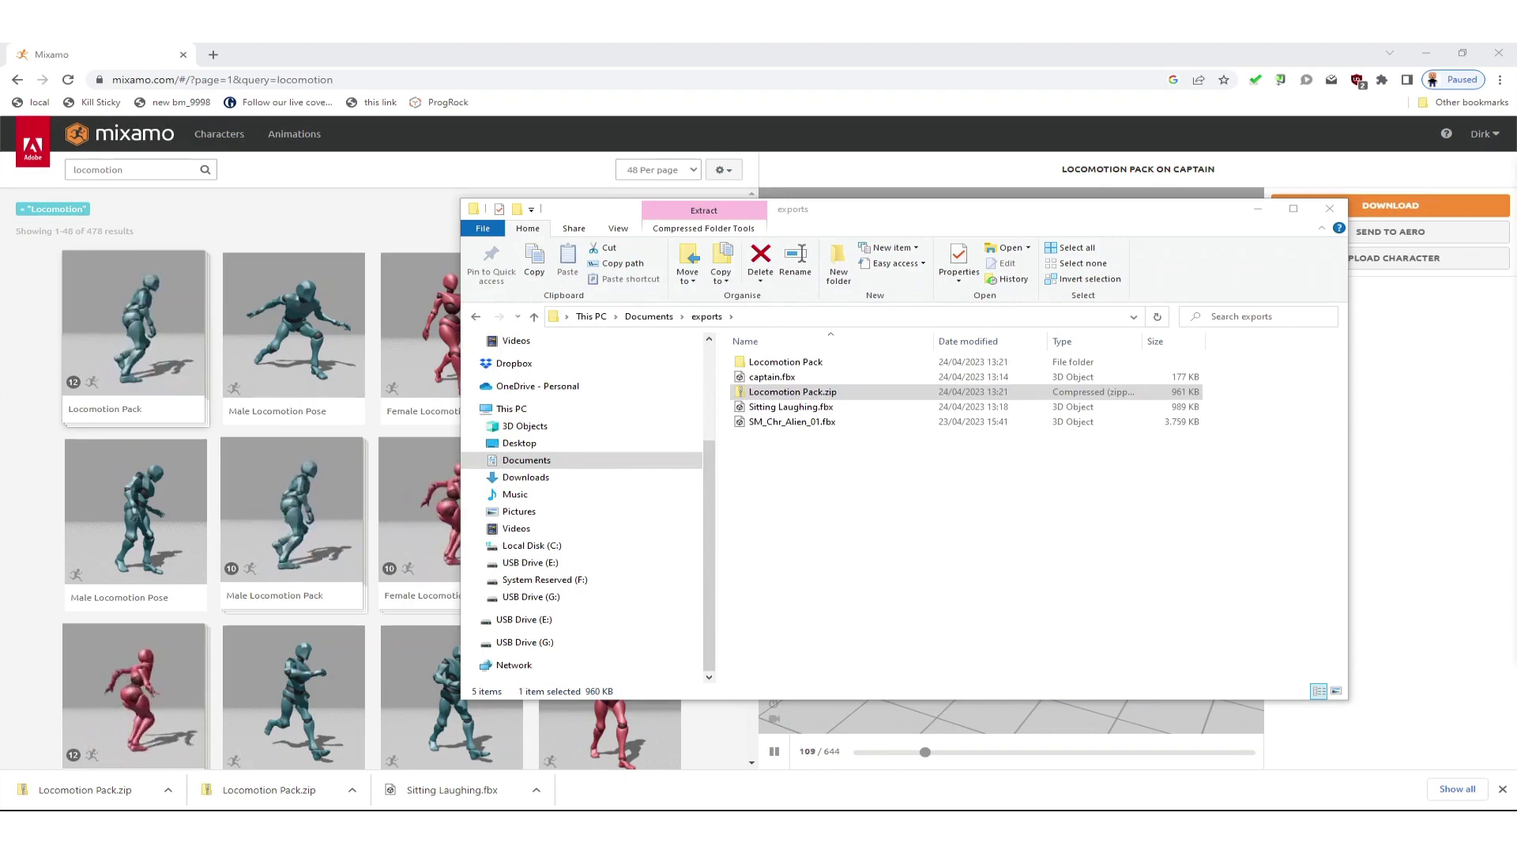
drag(1025, 223, 832, 189)
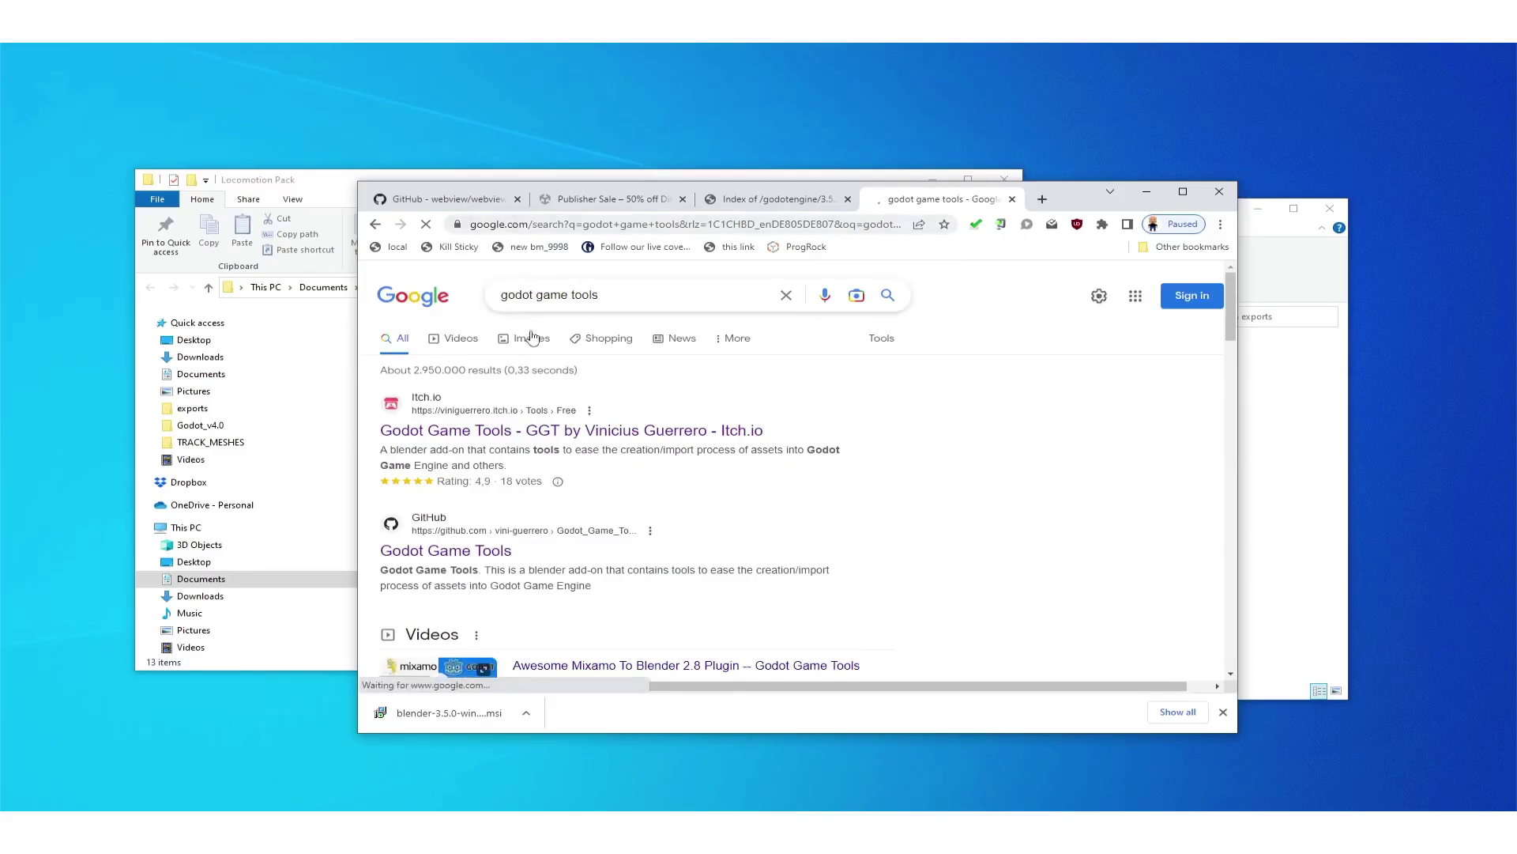
- Open the Godot Game Tools itch.io page from the Google results and download godot_game_tools_v2.1.1.zip without paying
click(578, 431)
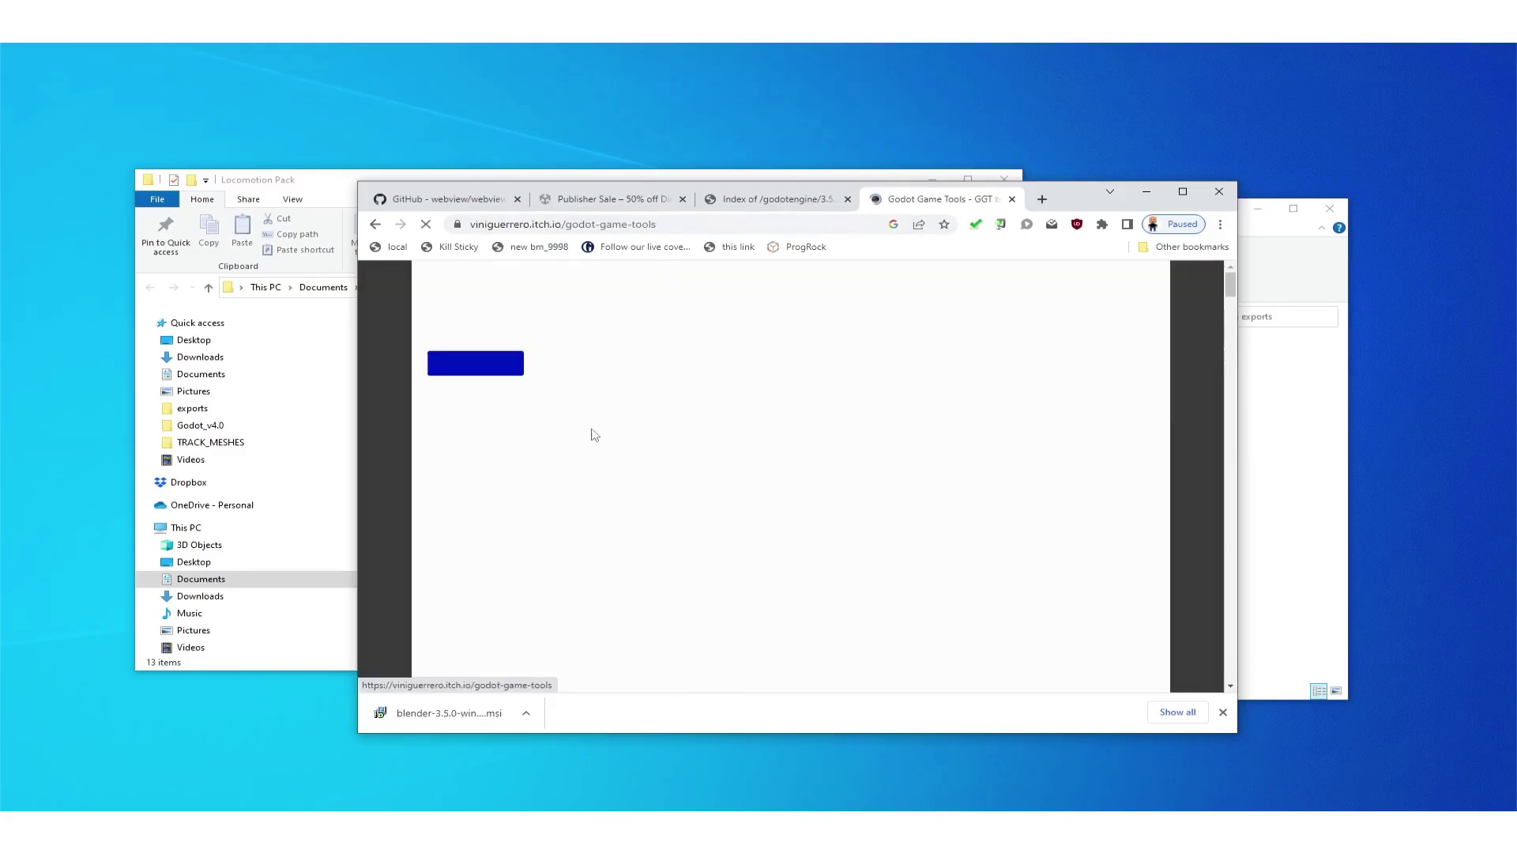
double_click(1075, 203)
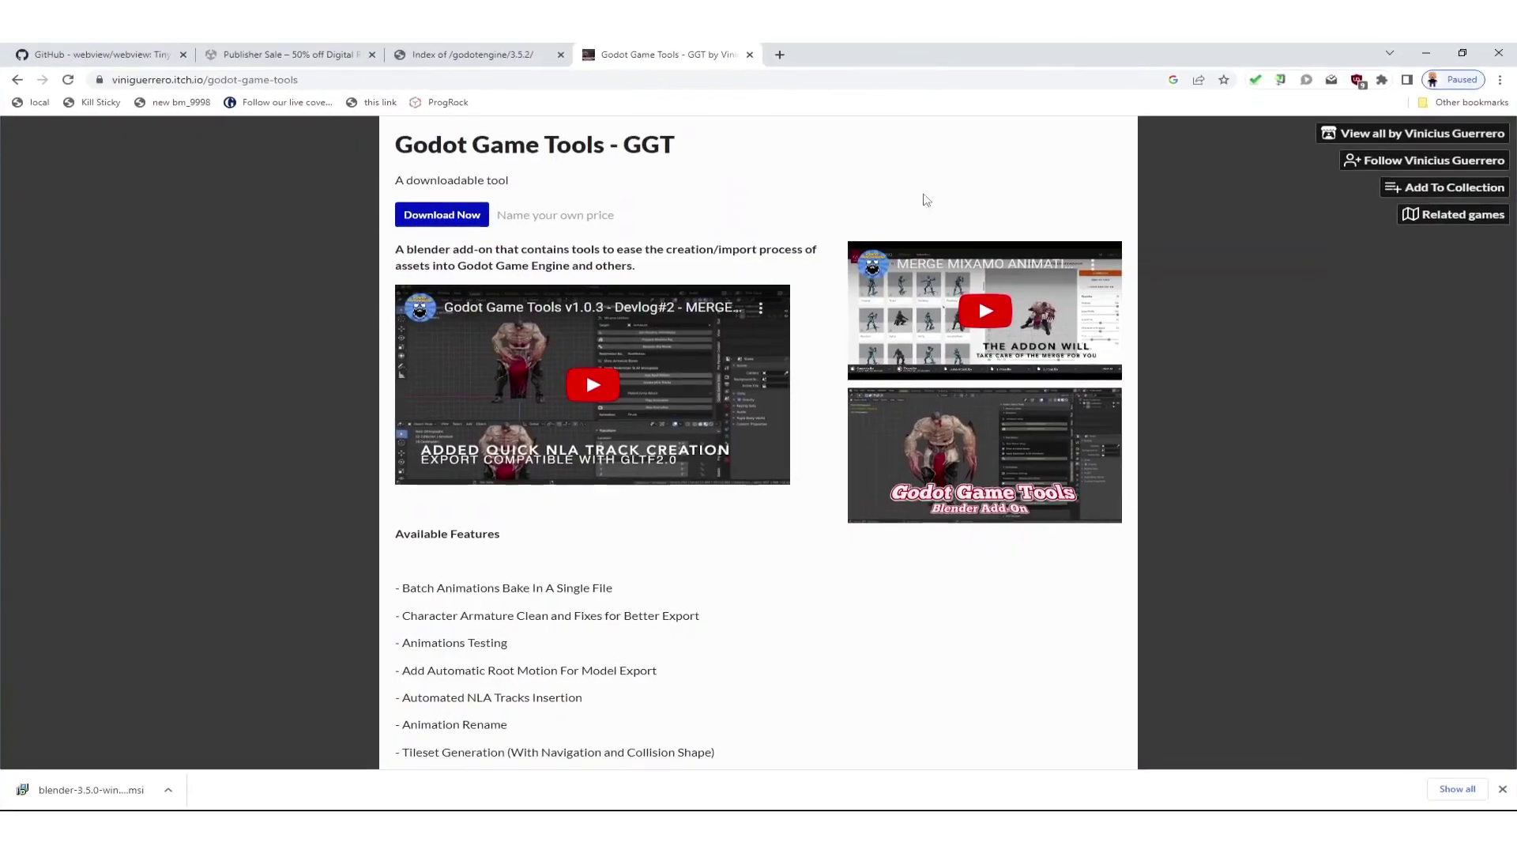
click(474, 216)
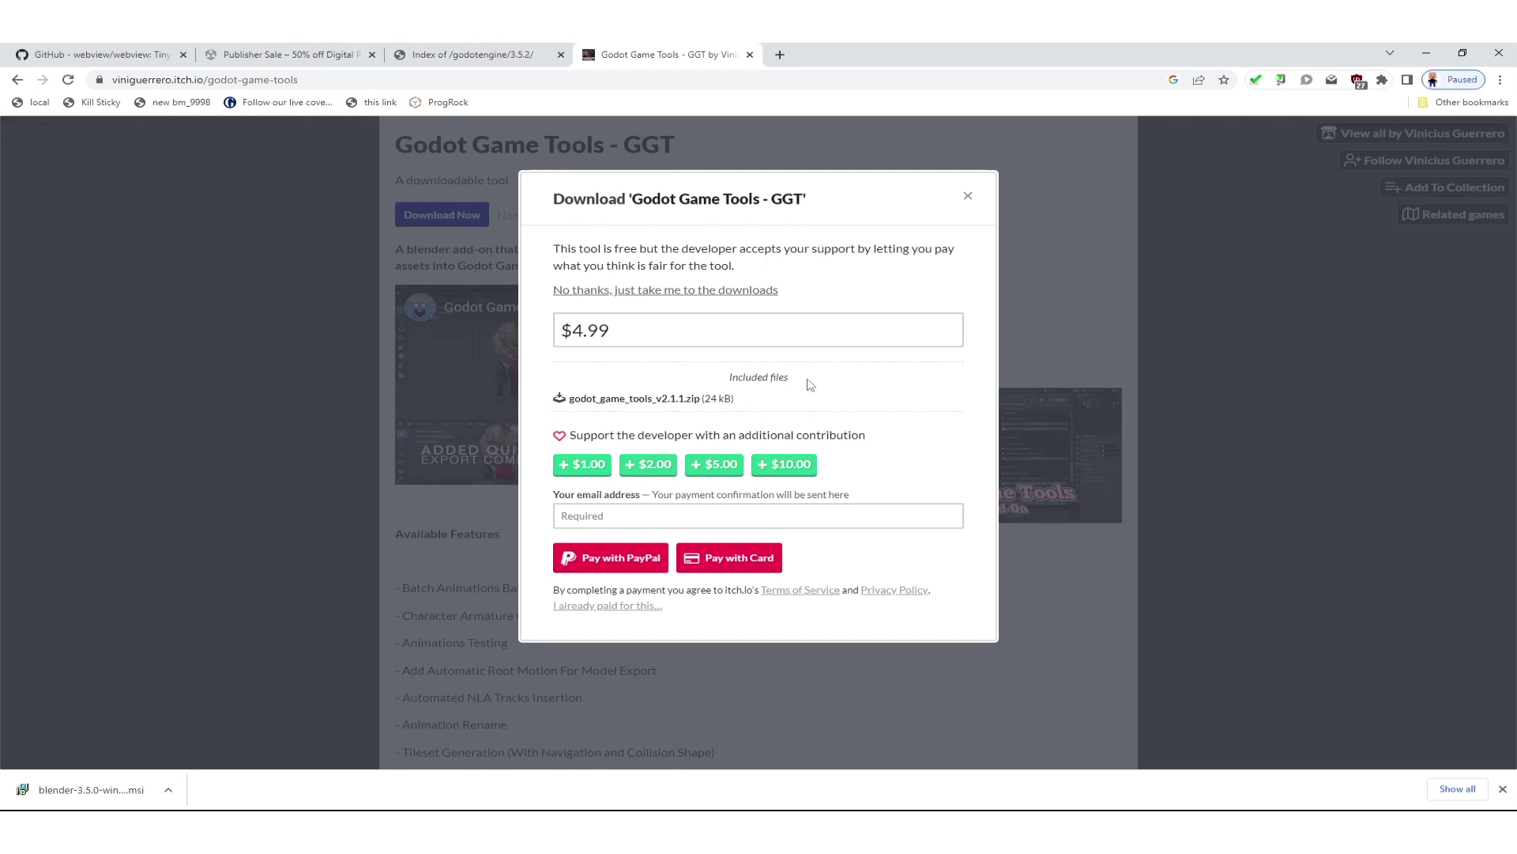
click(744, 291)
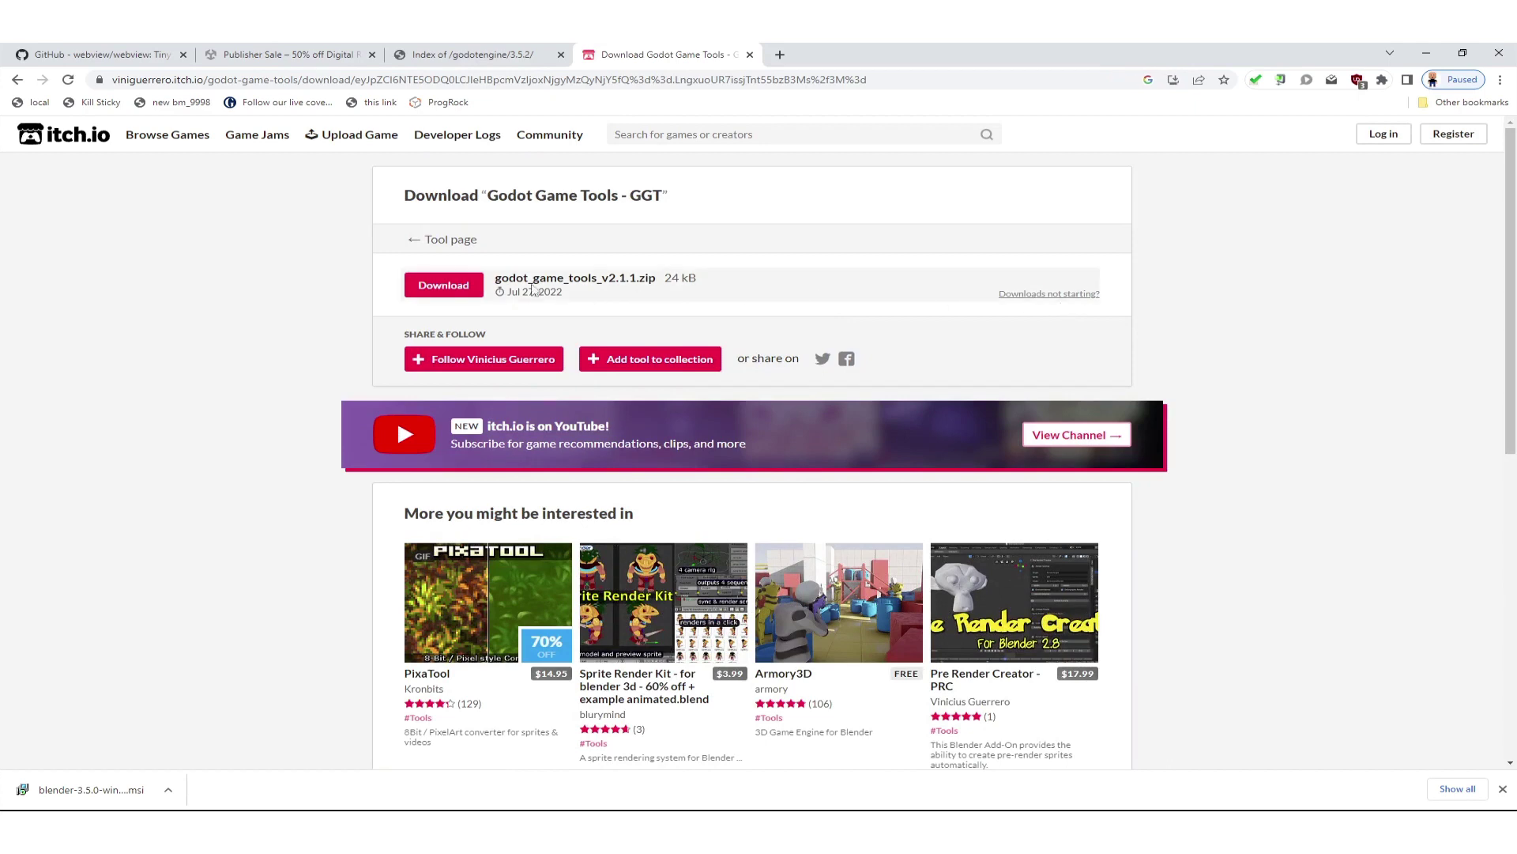
click(444, 284)
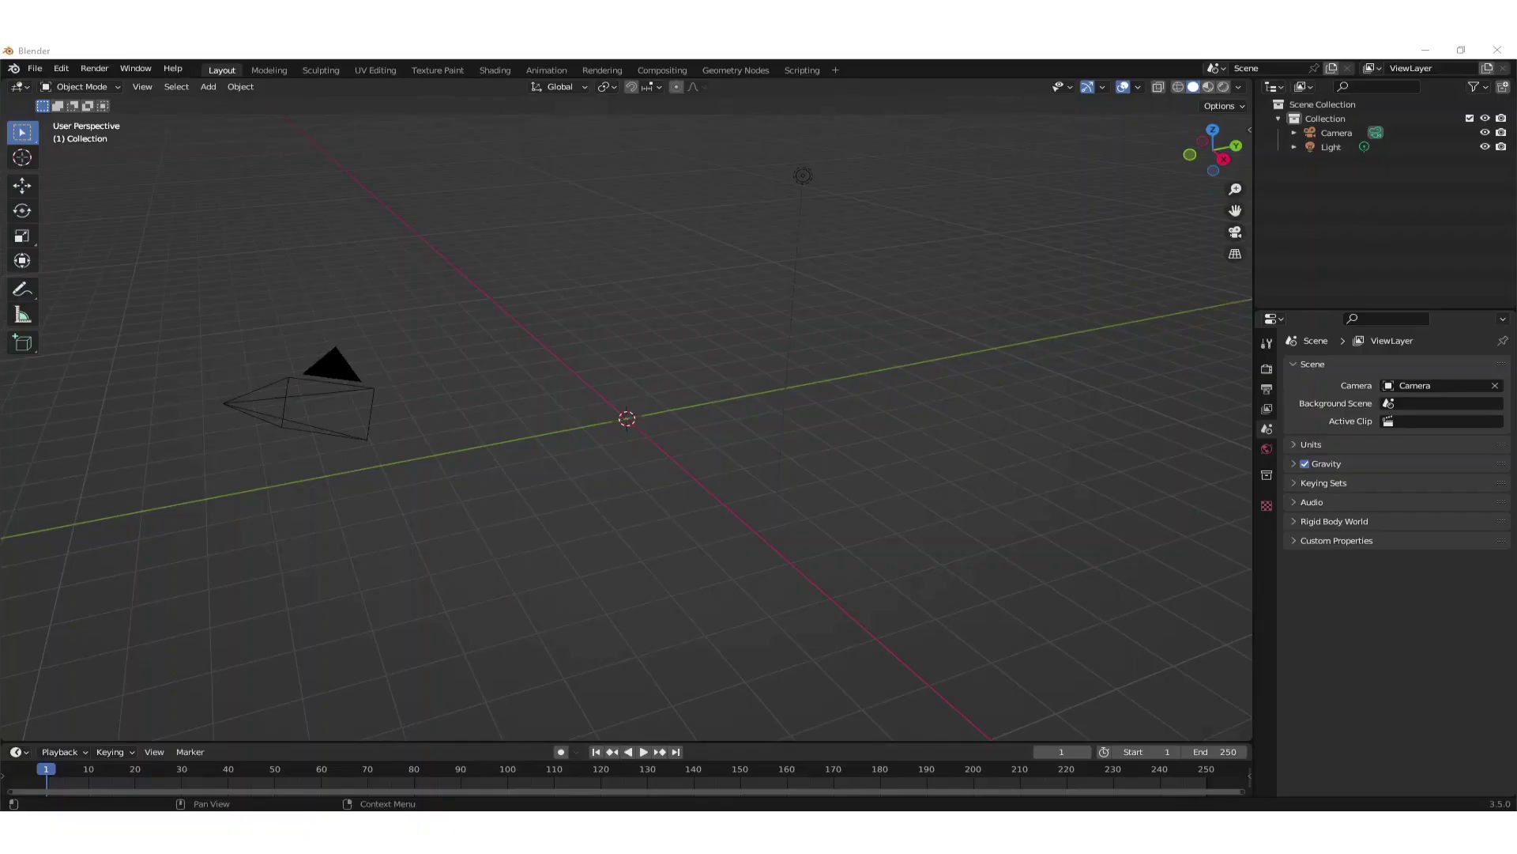
- Switch to Blender, install and enable the Godot Game Tools add-on from godot_game_tools_v2.1.1.zip in the exports folder, and close the preferences
click(41, 71)
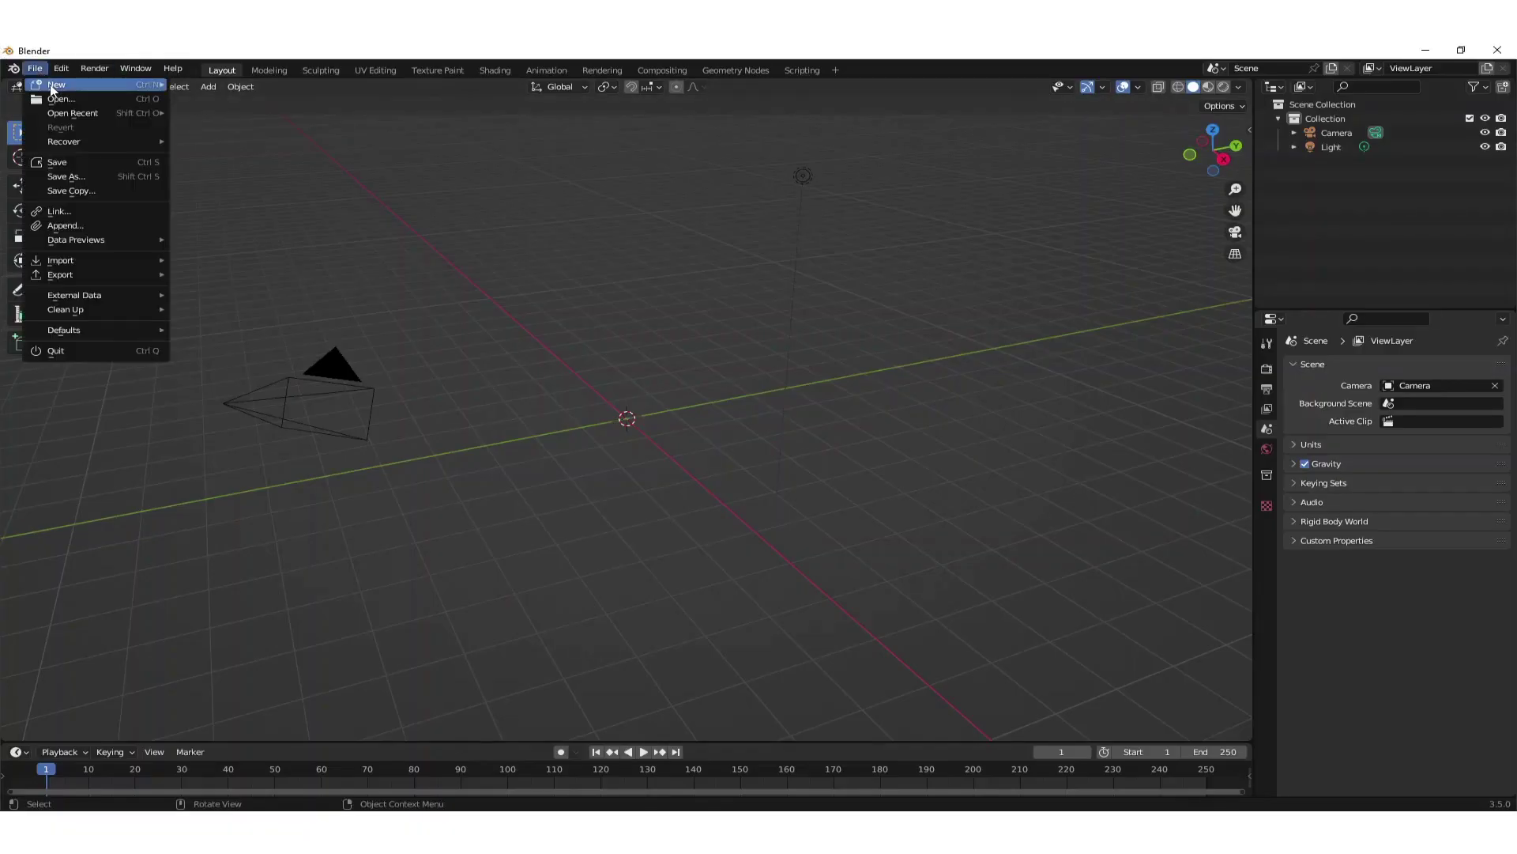
mouse_move(77, 69)
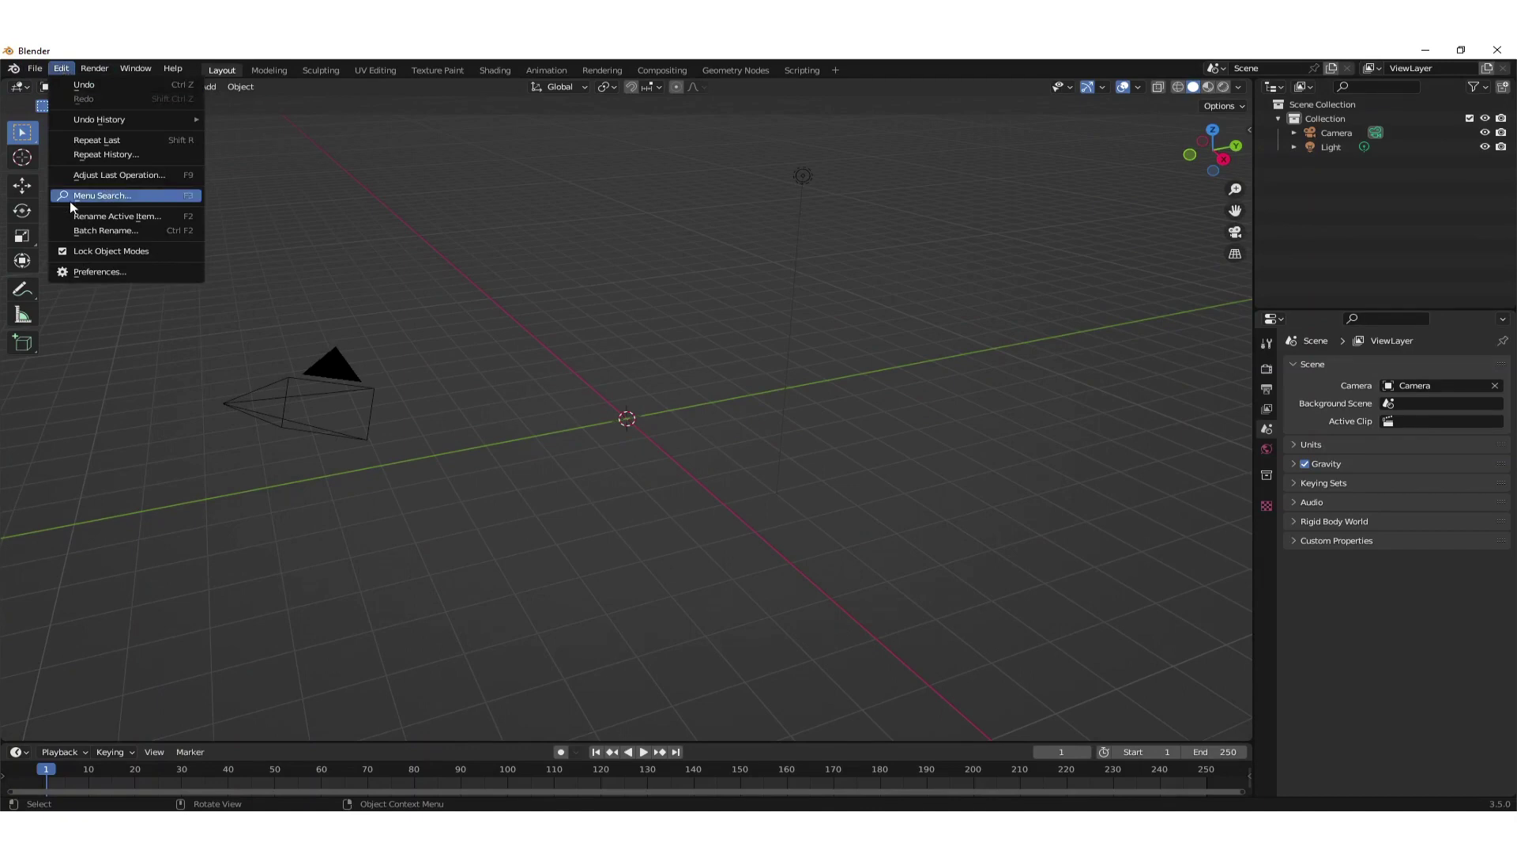
click(99, 271)
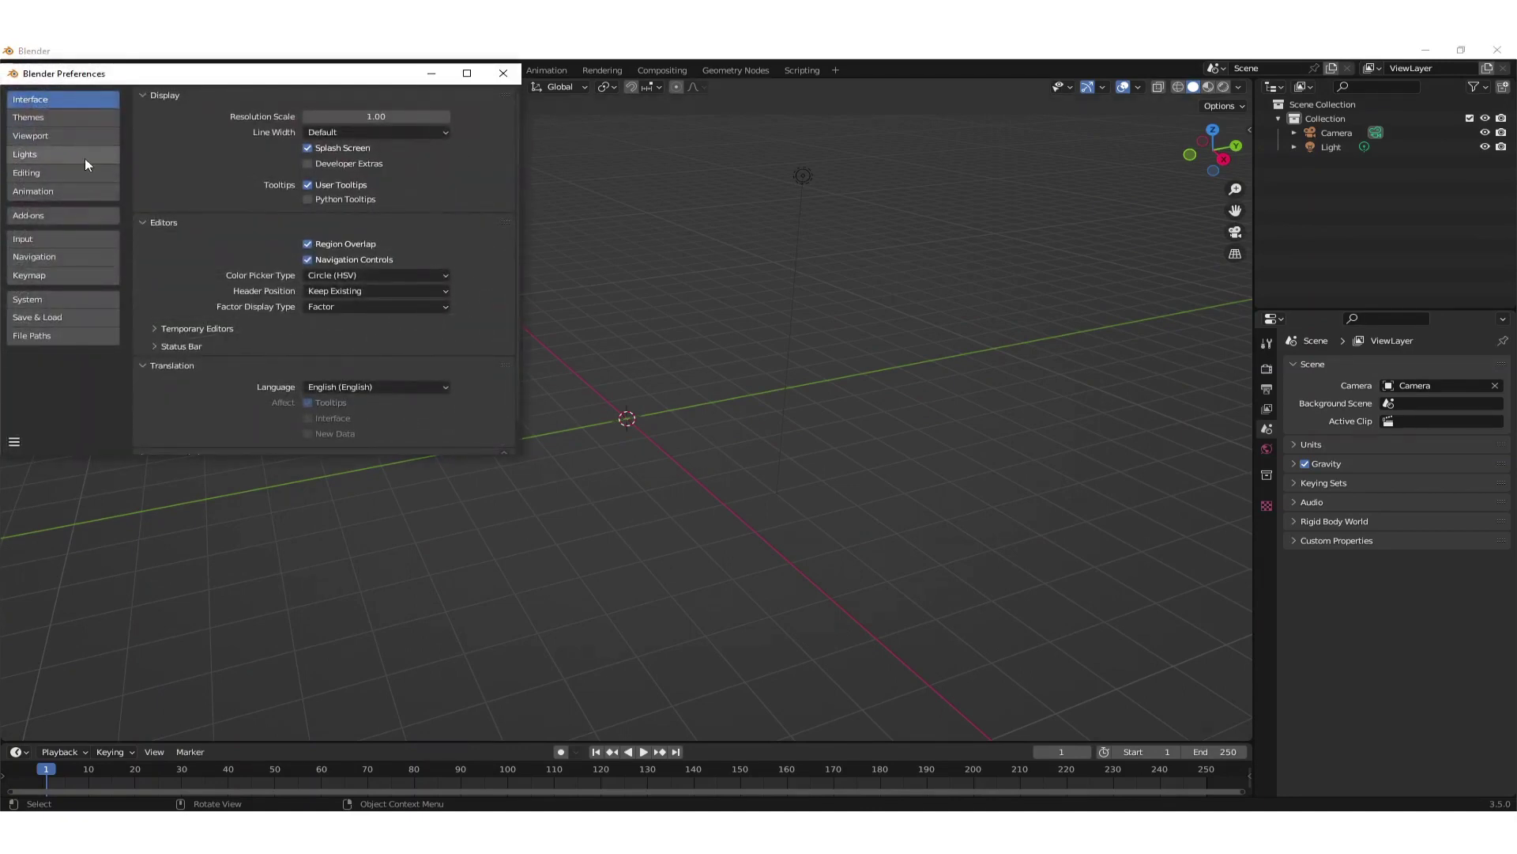
click(57, 215)
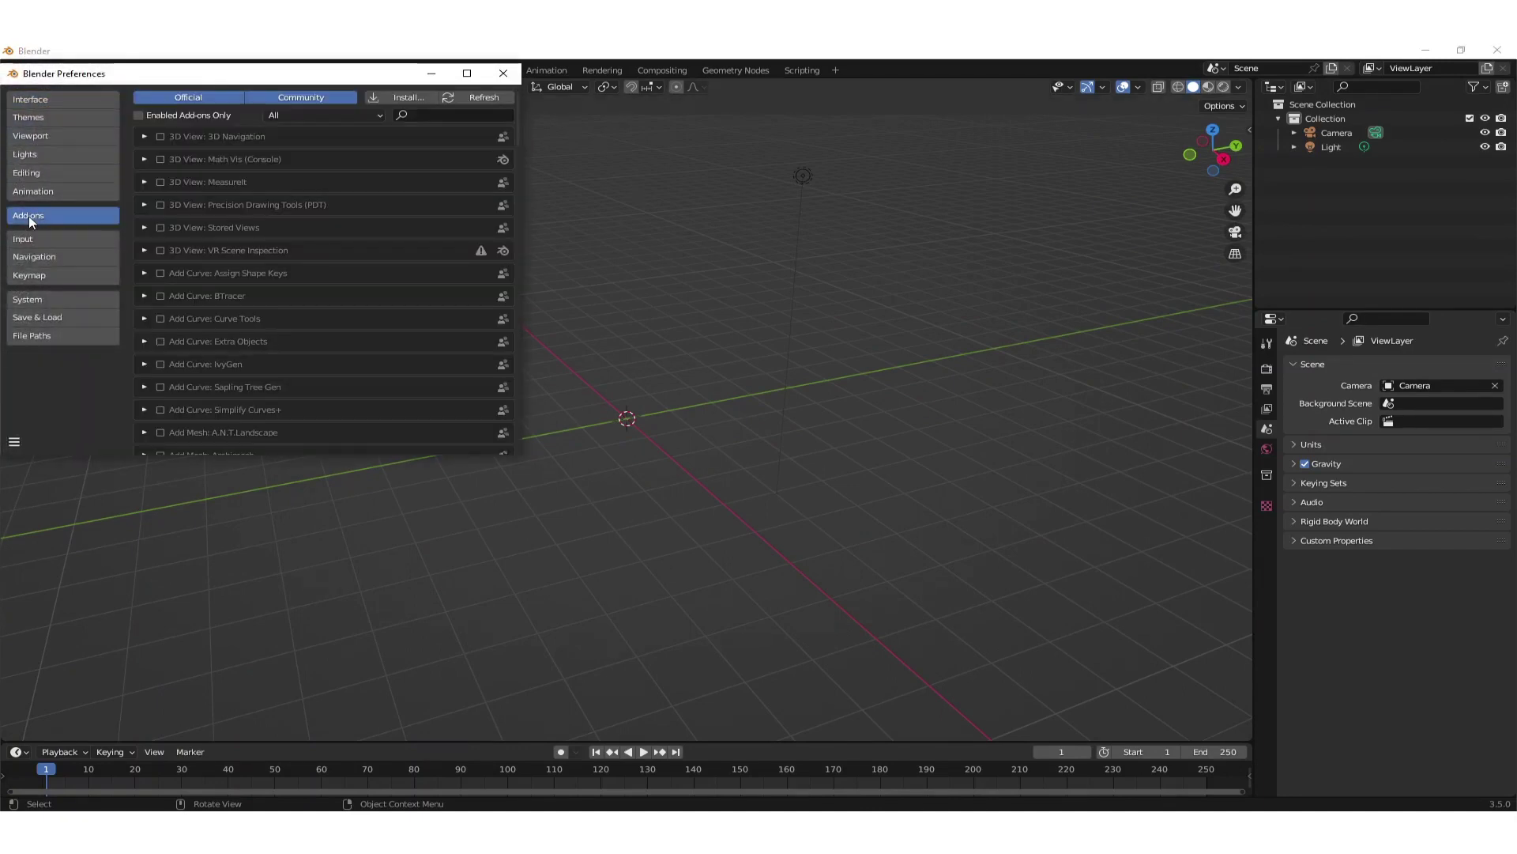
click(400, 98)
click(75, 260)
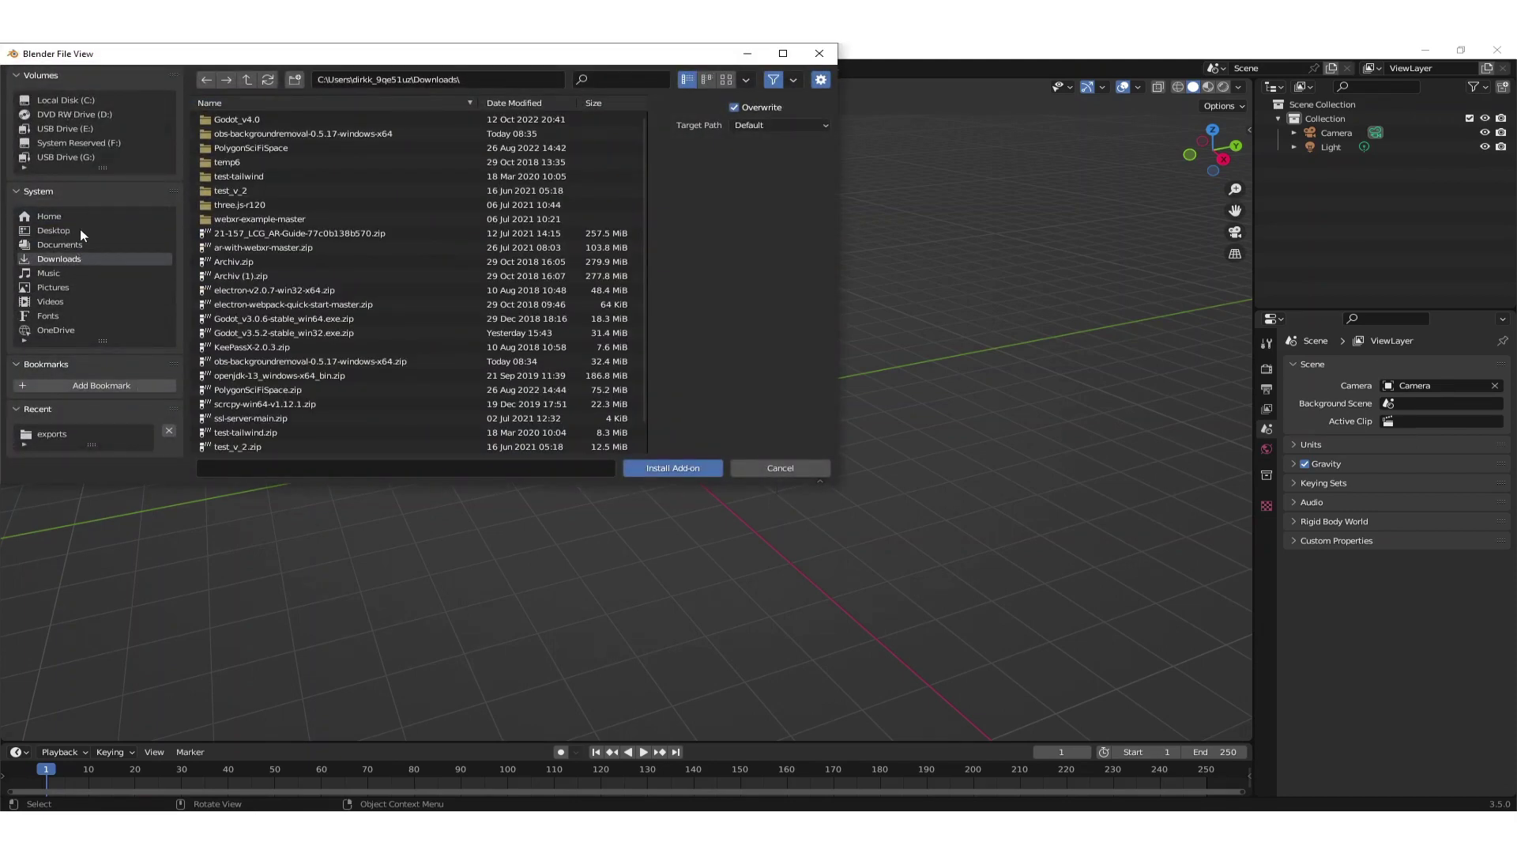
click(63, 245)
click(229, 118)
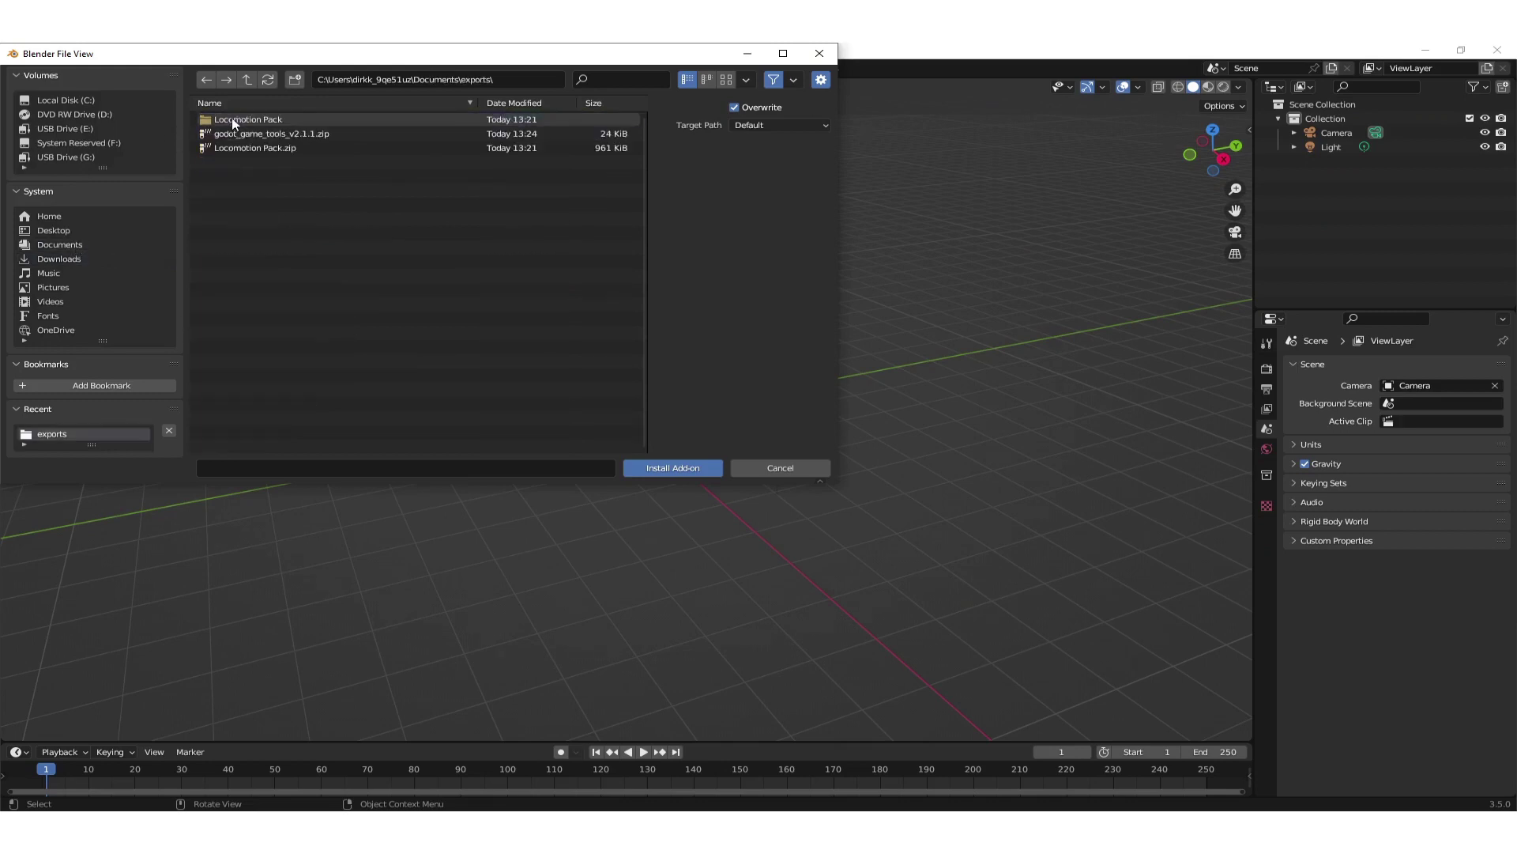
double_click(287, 135)
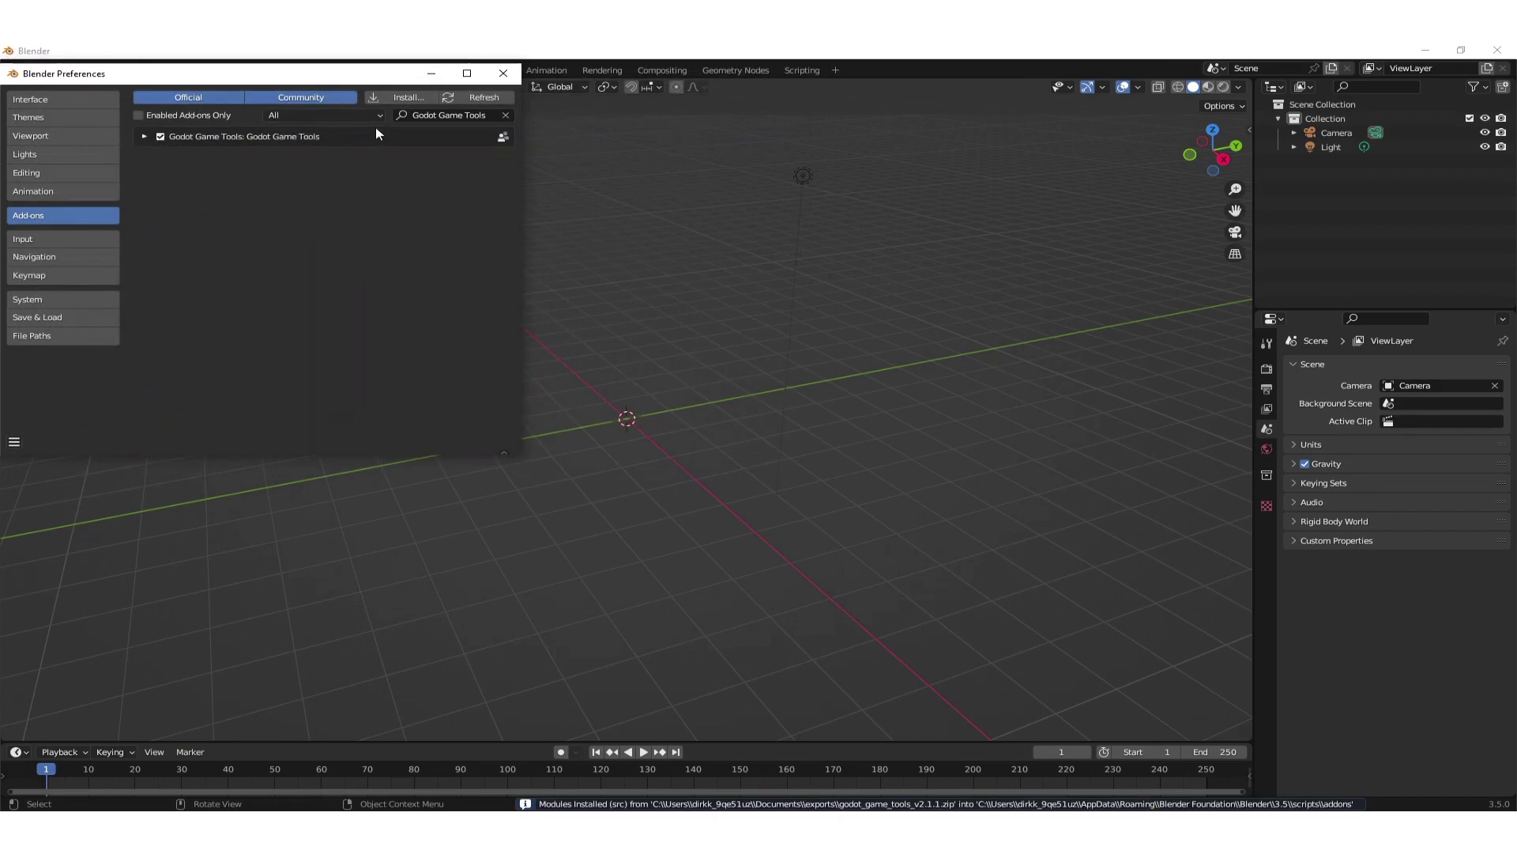
click(503, 74)
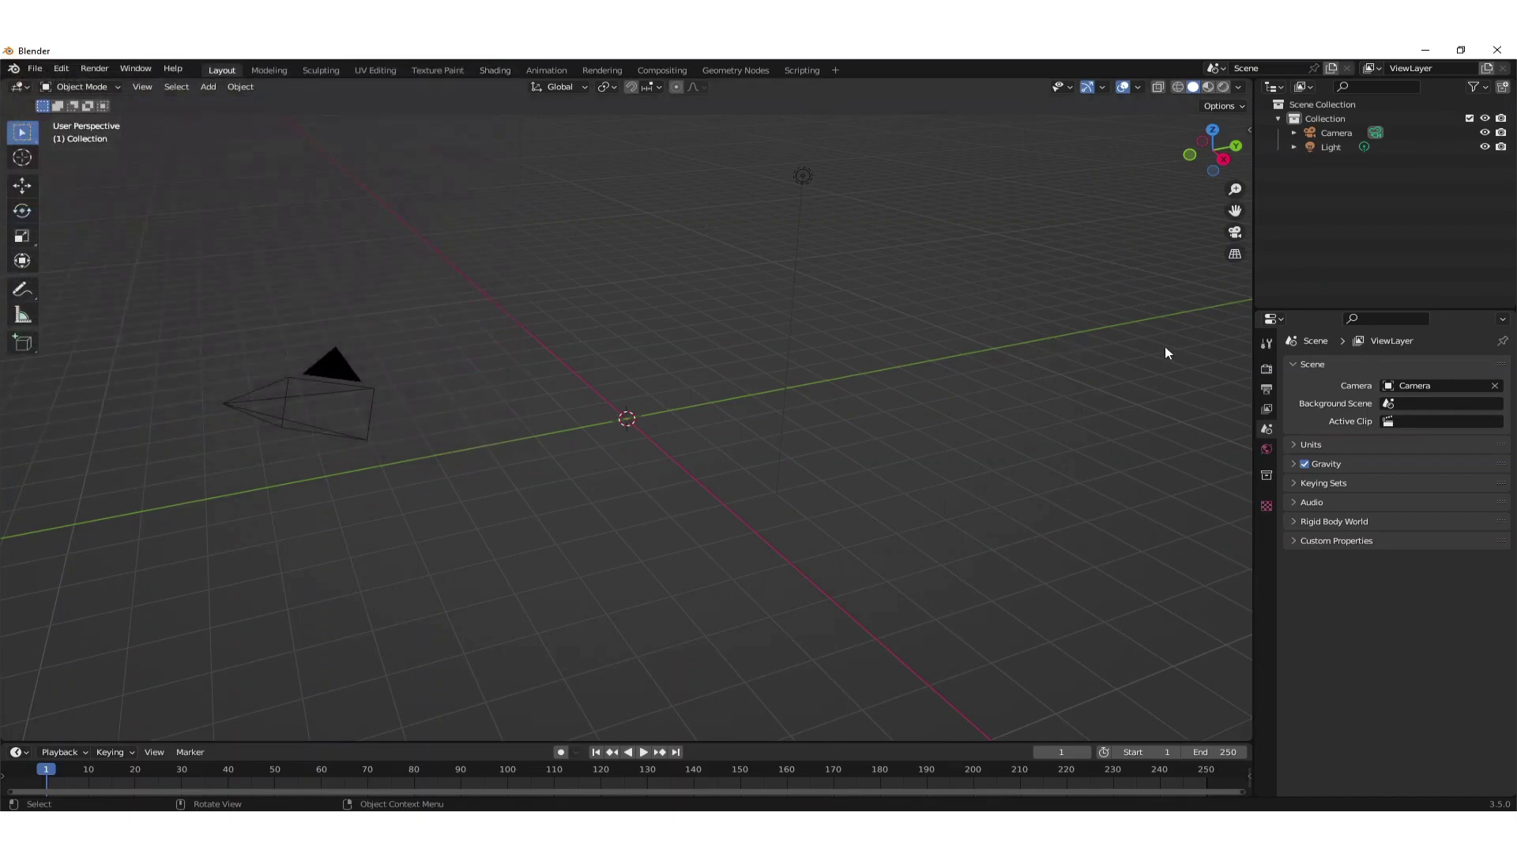
- Initialize the Godot Game Tools character from Sitting Laughing.fbx in the exports folder and display it with material preview shading
key(n)
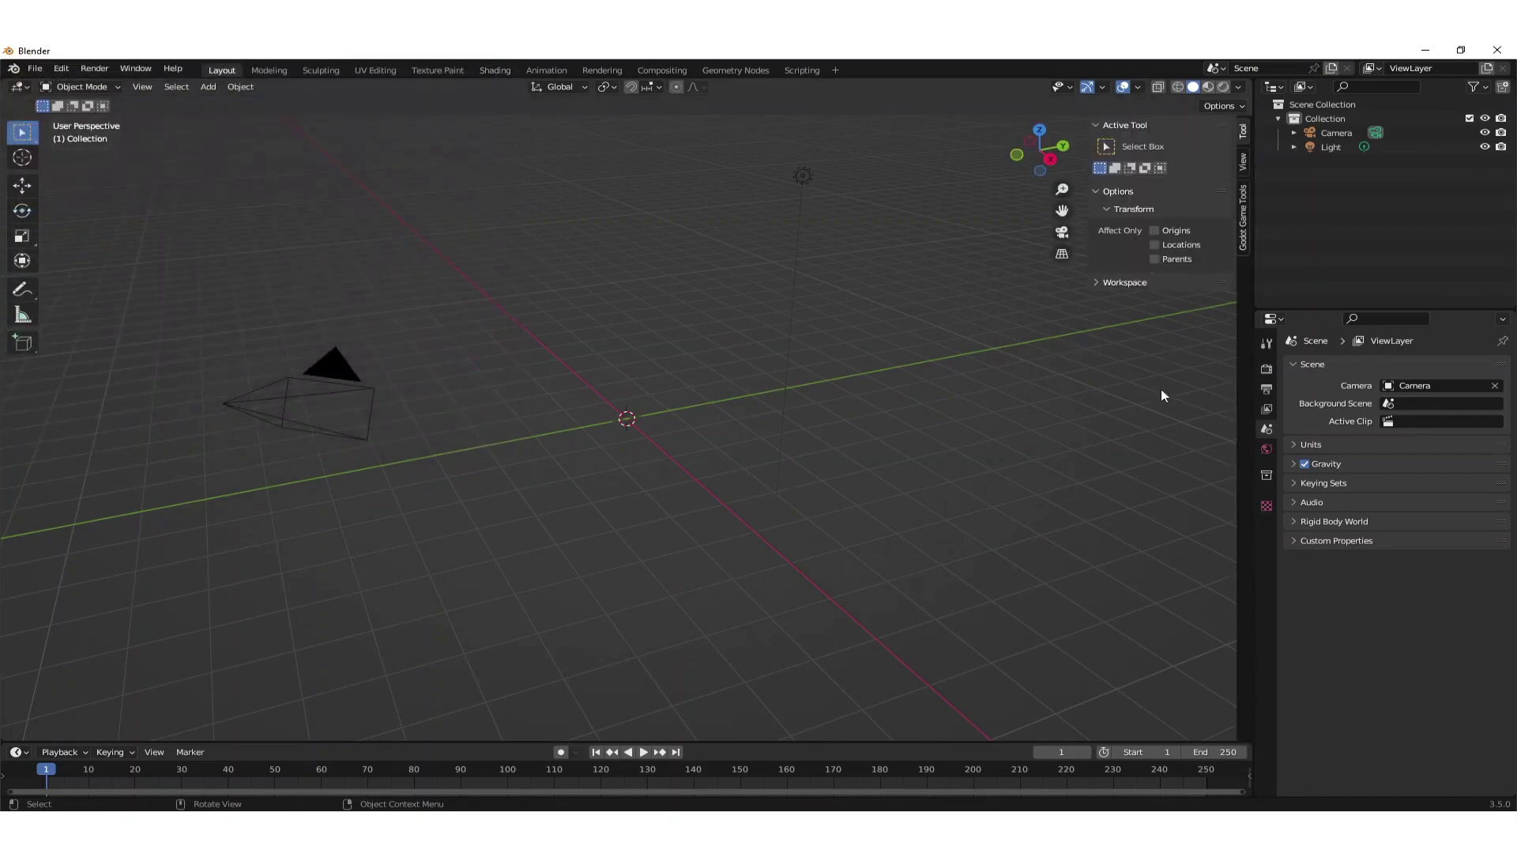
click(1242, 224)
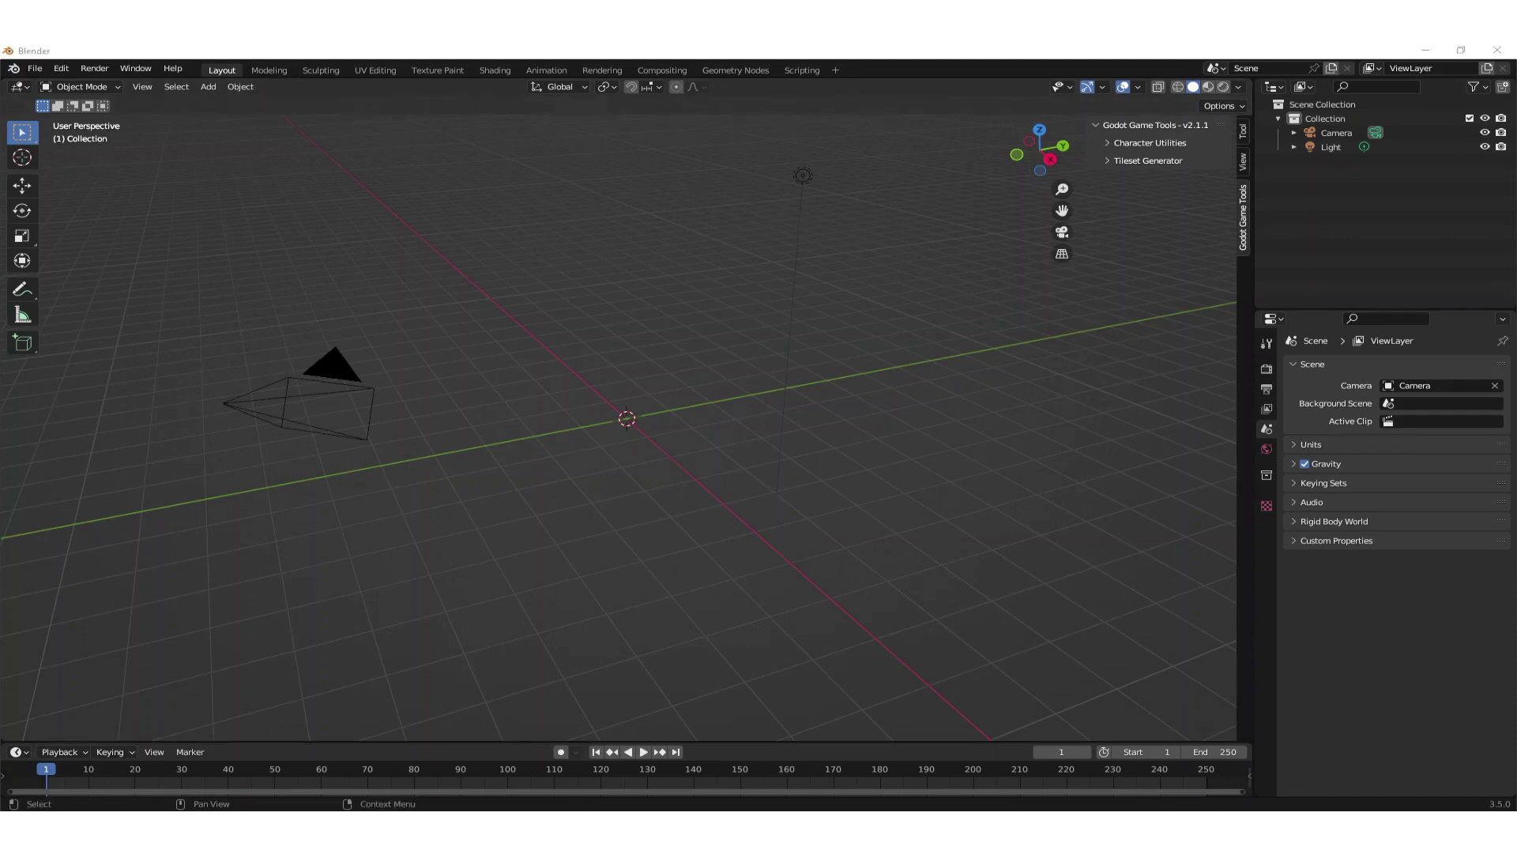
click(1107, 143)
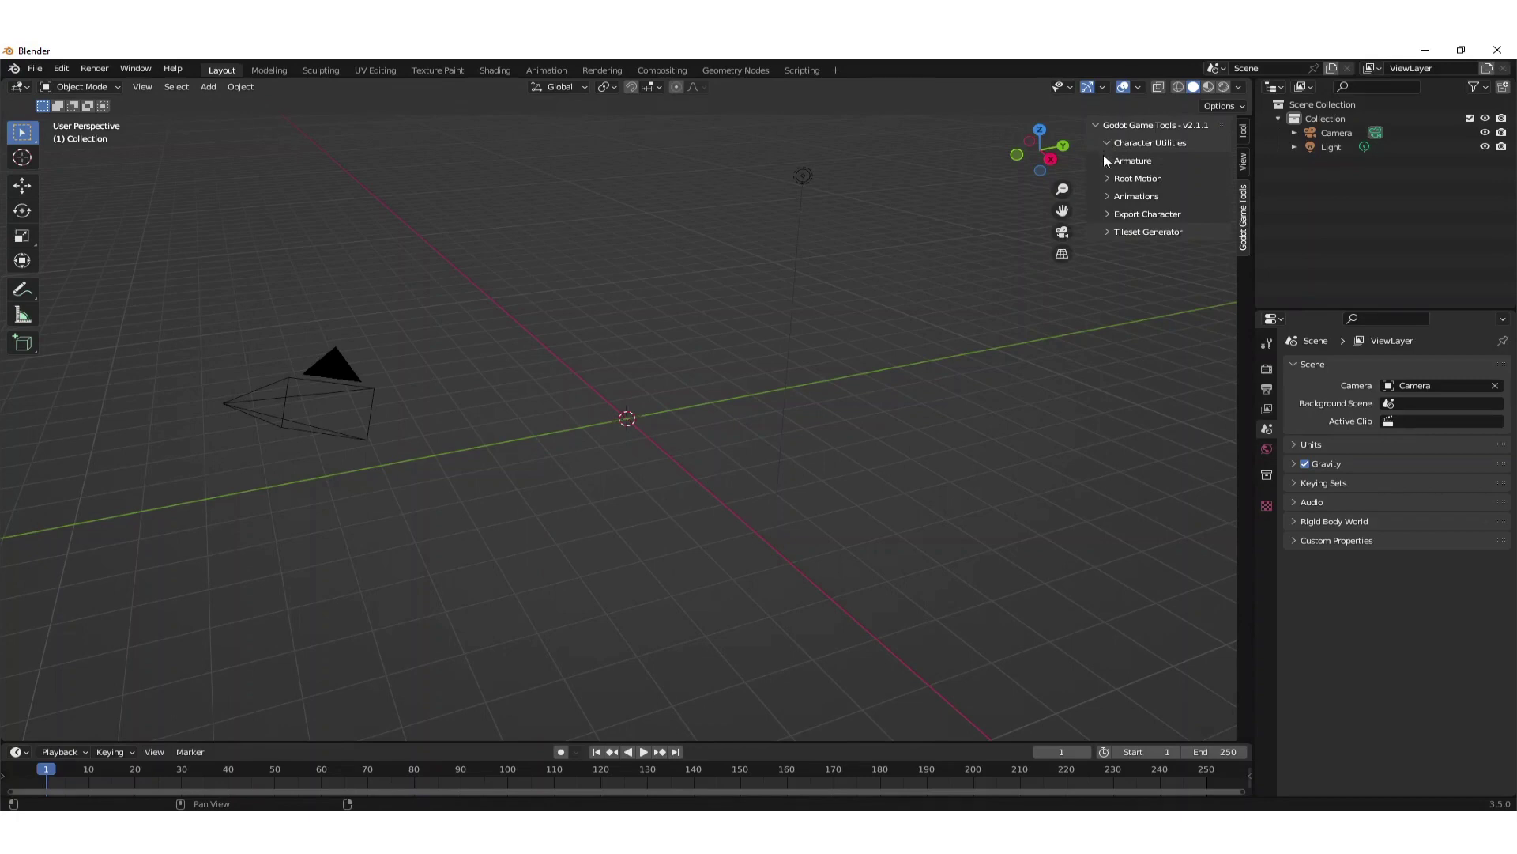
click(1107, 159)
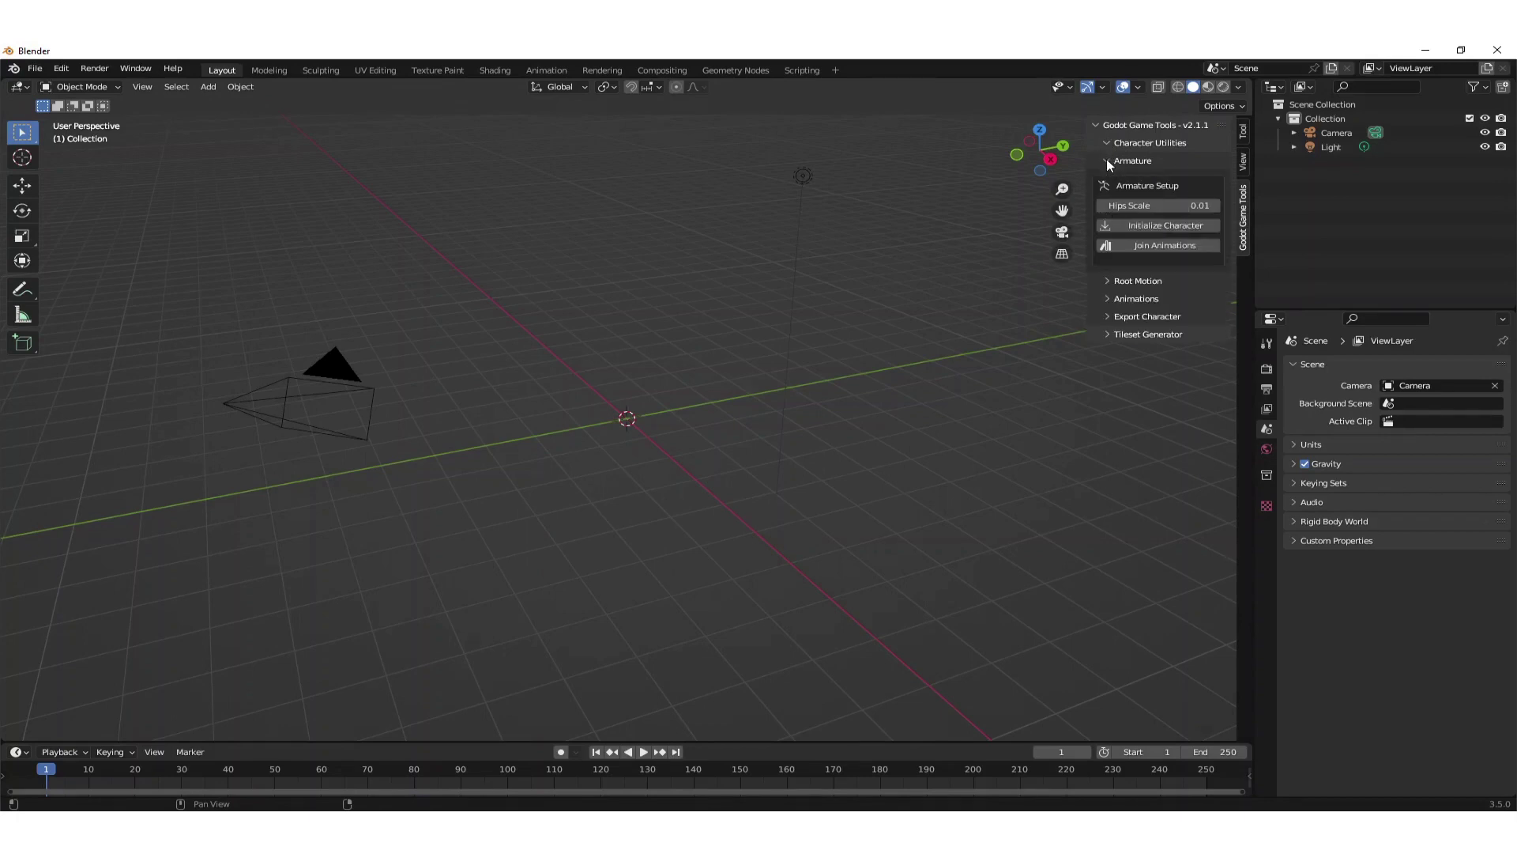
click(1163, 226)
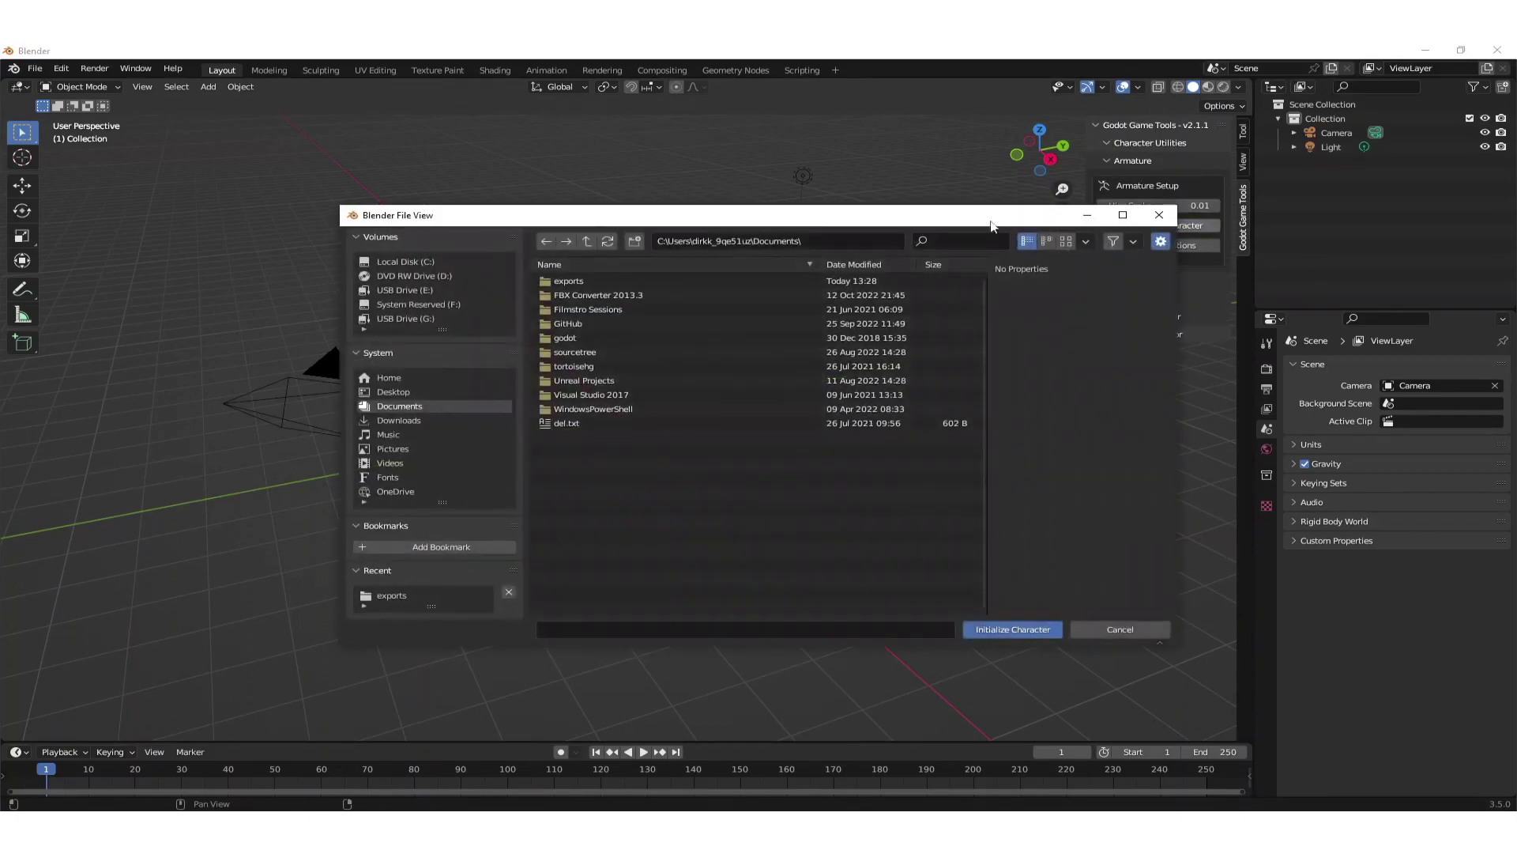
click(589, 280)
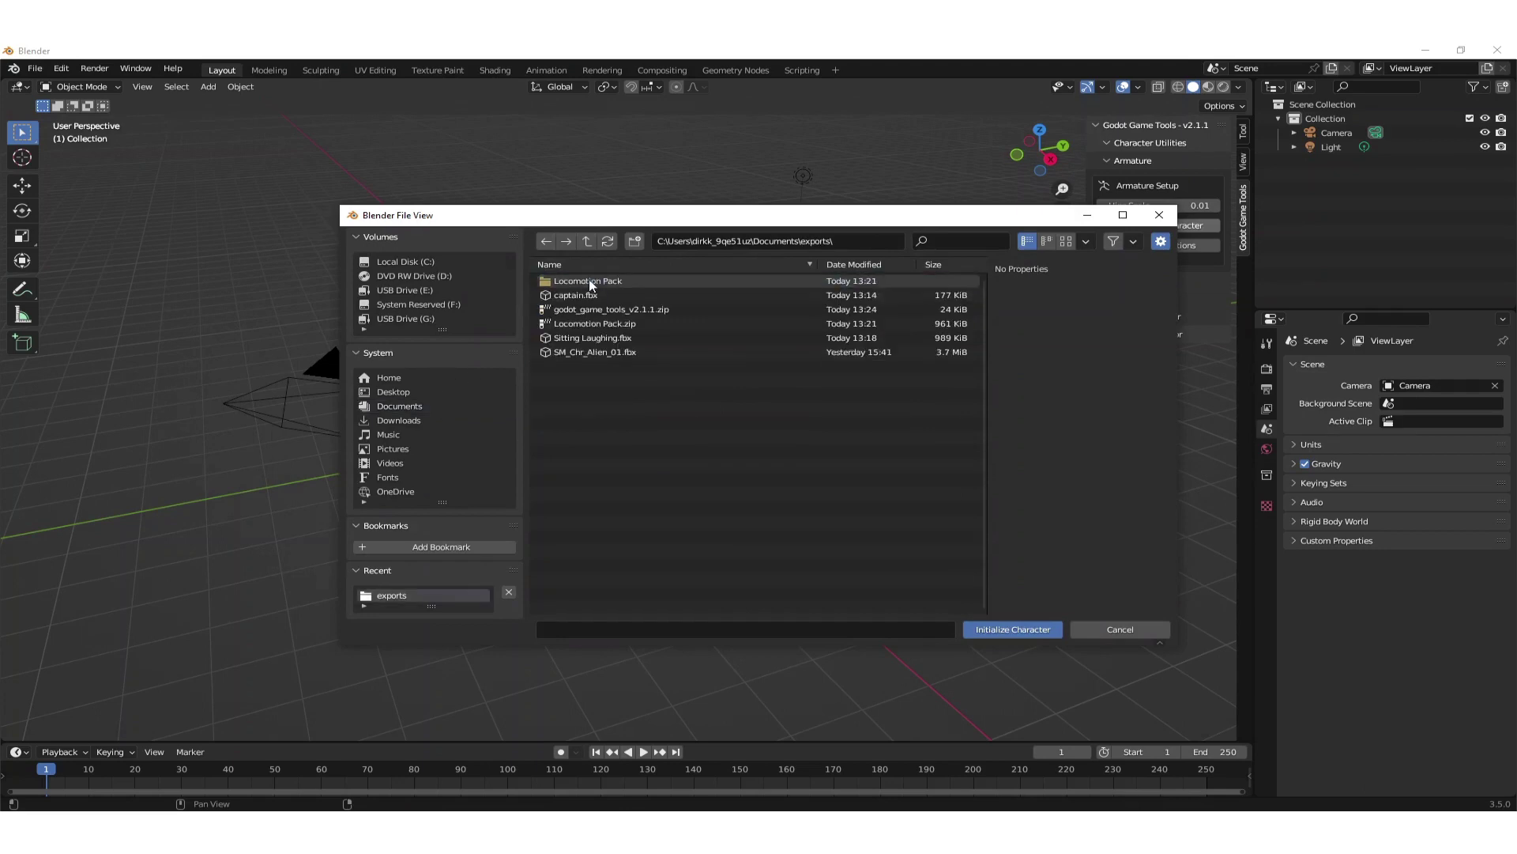
double_click(613, 339)
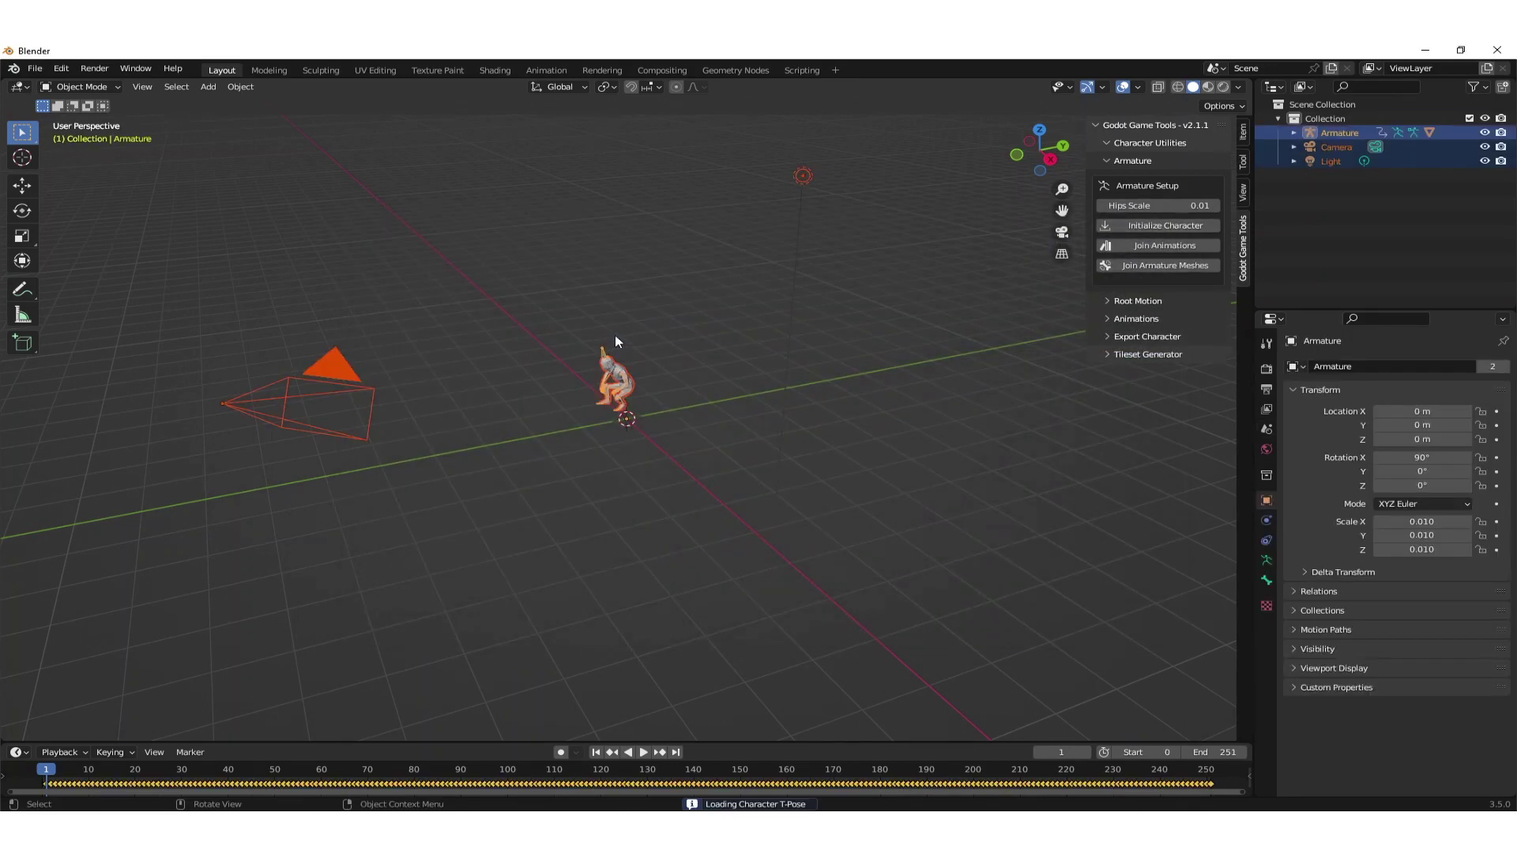
scroll(615, 341, up, 5)
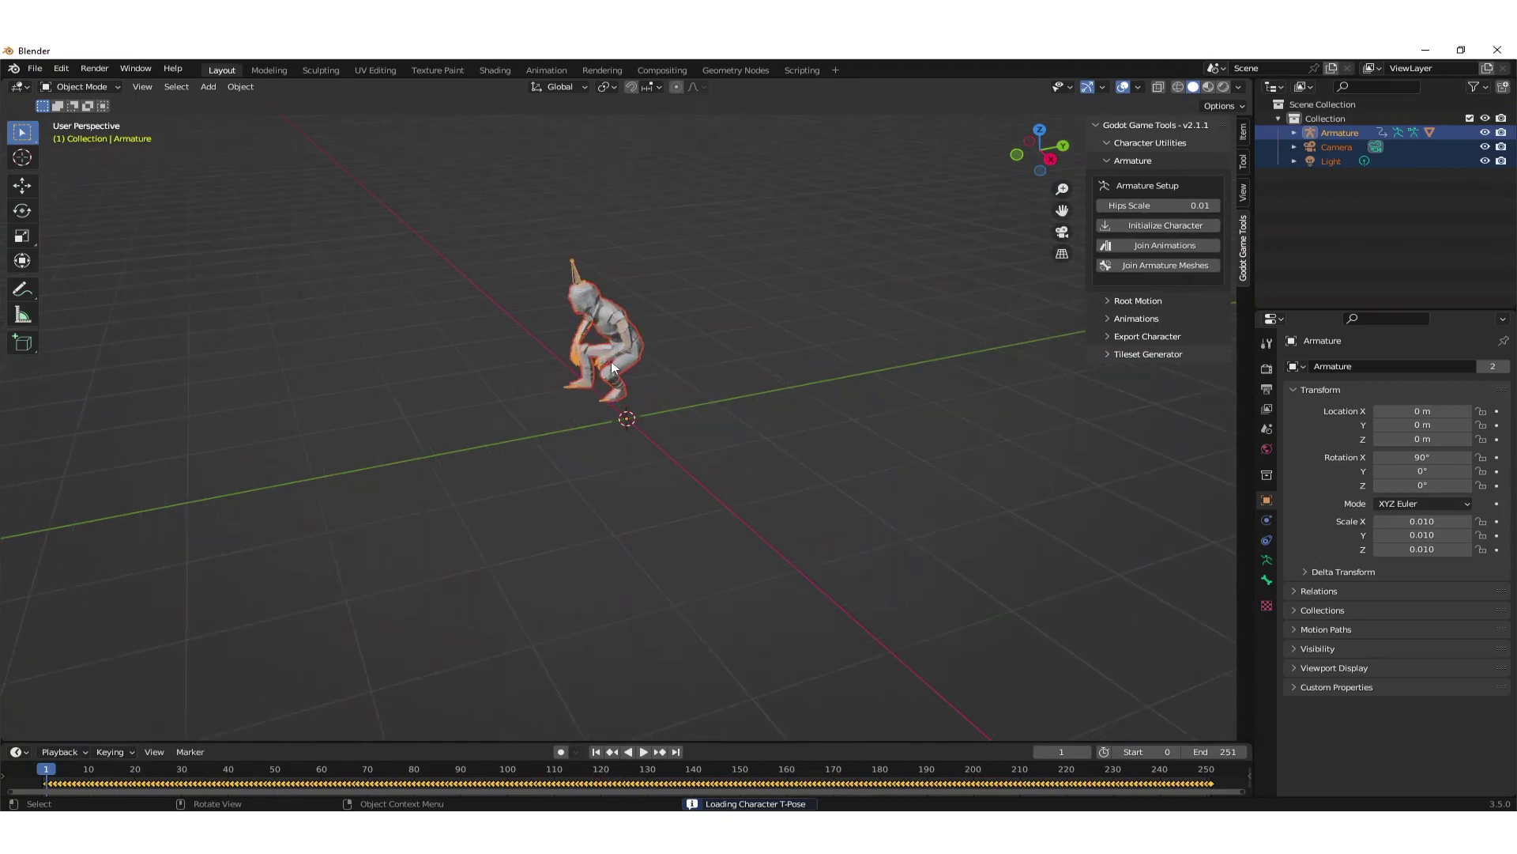
click(1209, 87)
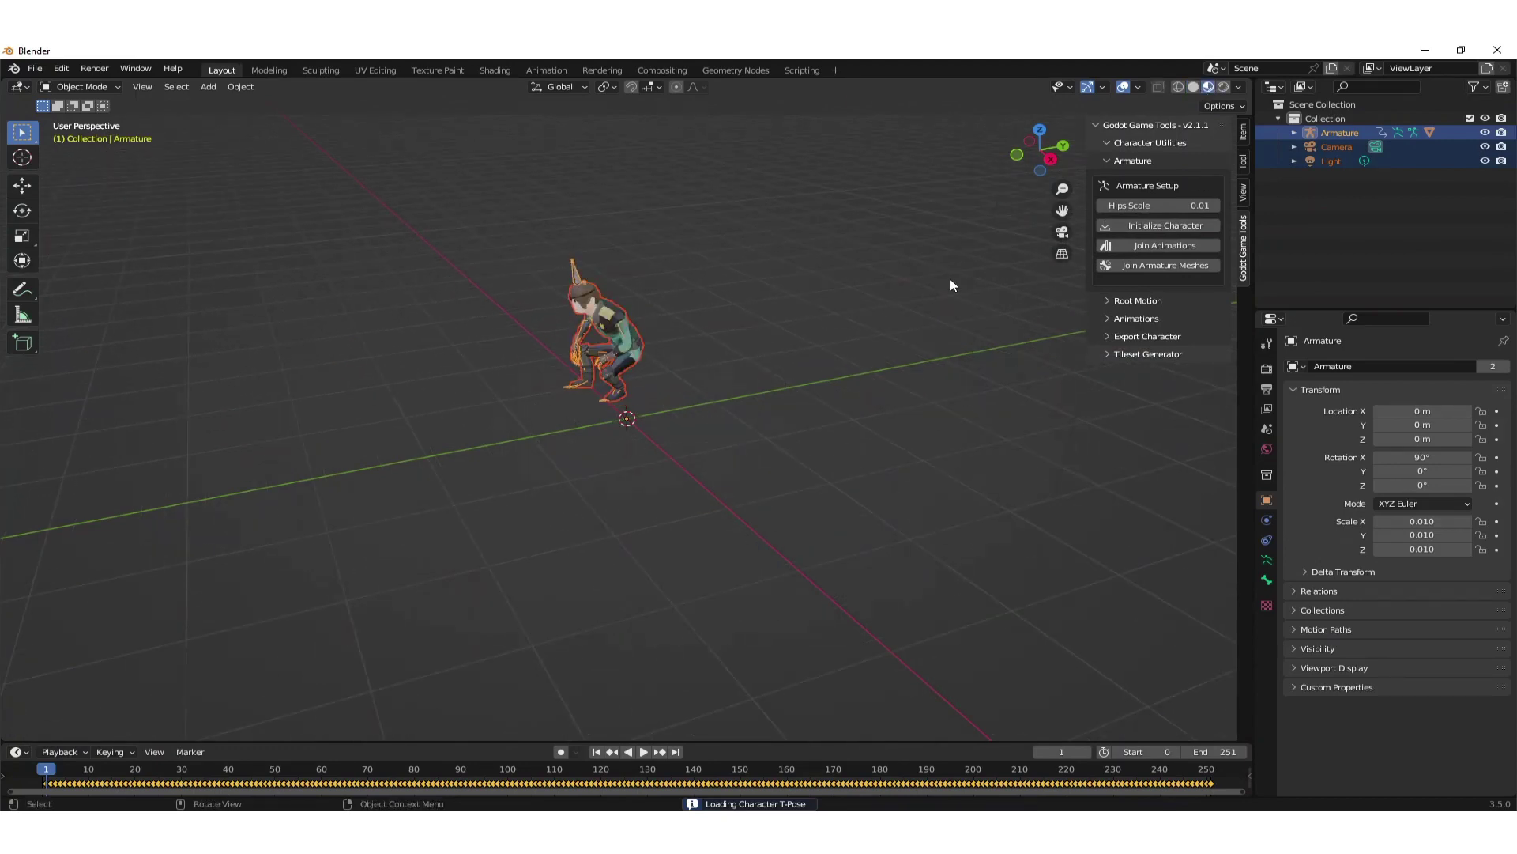
- Join all the Locomotion Pack animations from idle.fbx through walking.fbx into the captain's armature, leaving out captain.fbx
click(1191, 245)
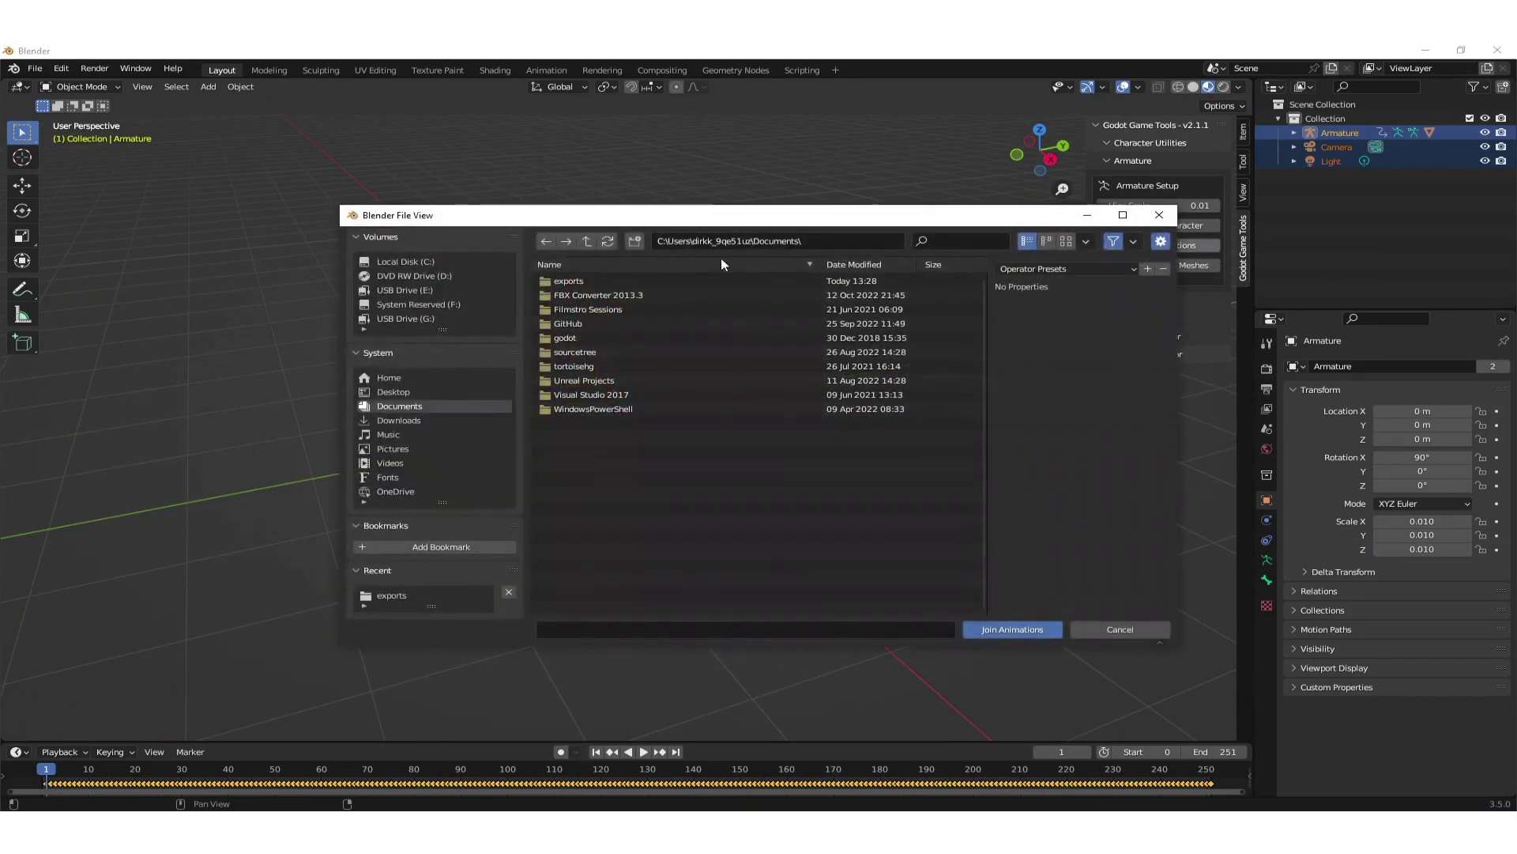
double_click(582, 279)
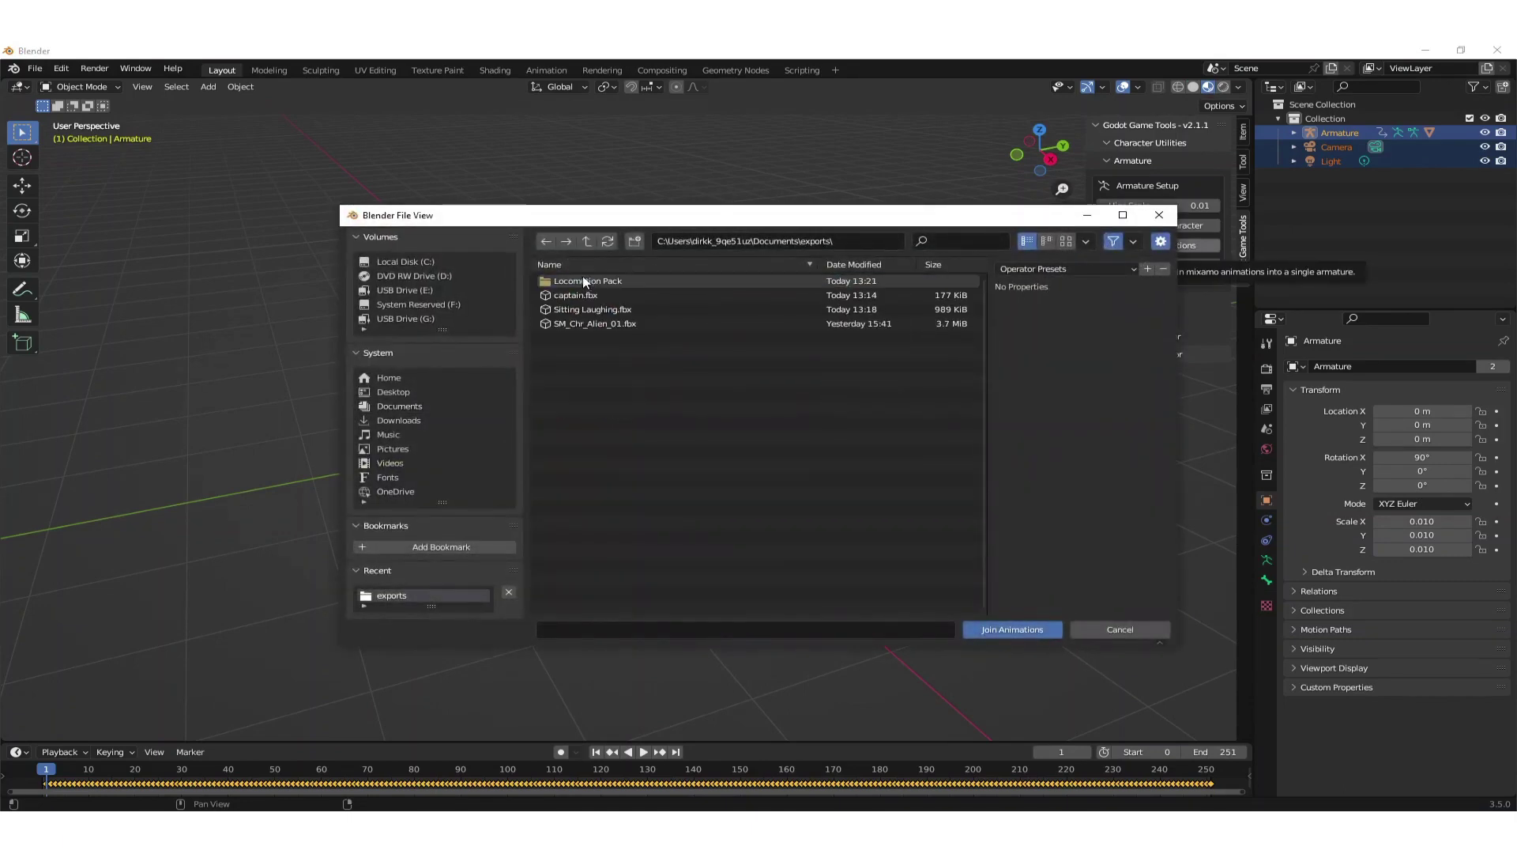
double_click(585, 281)
click(582, 280)
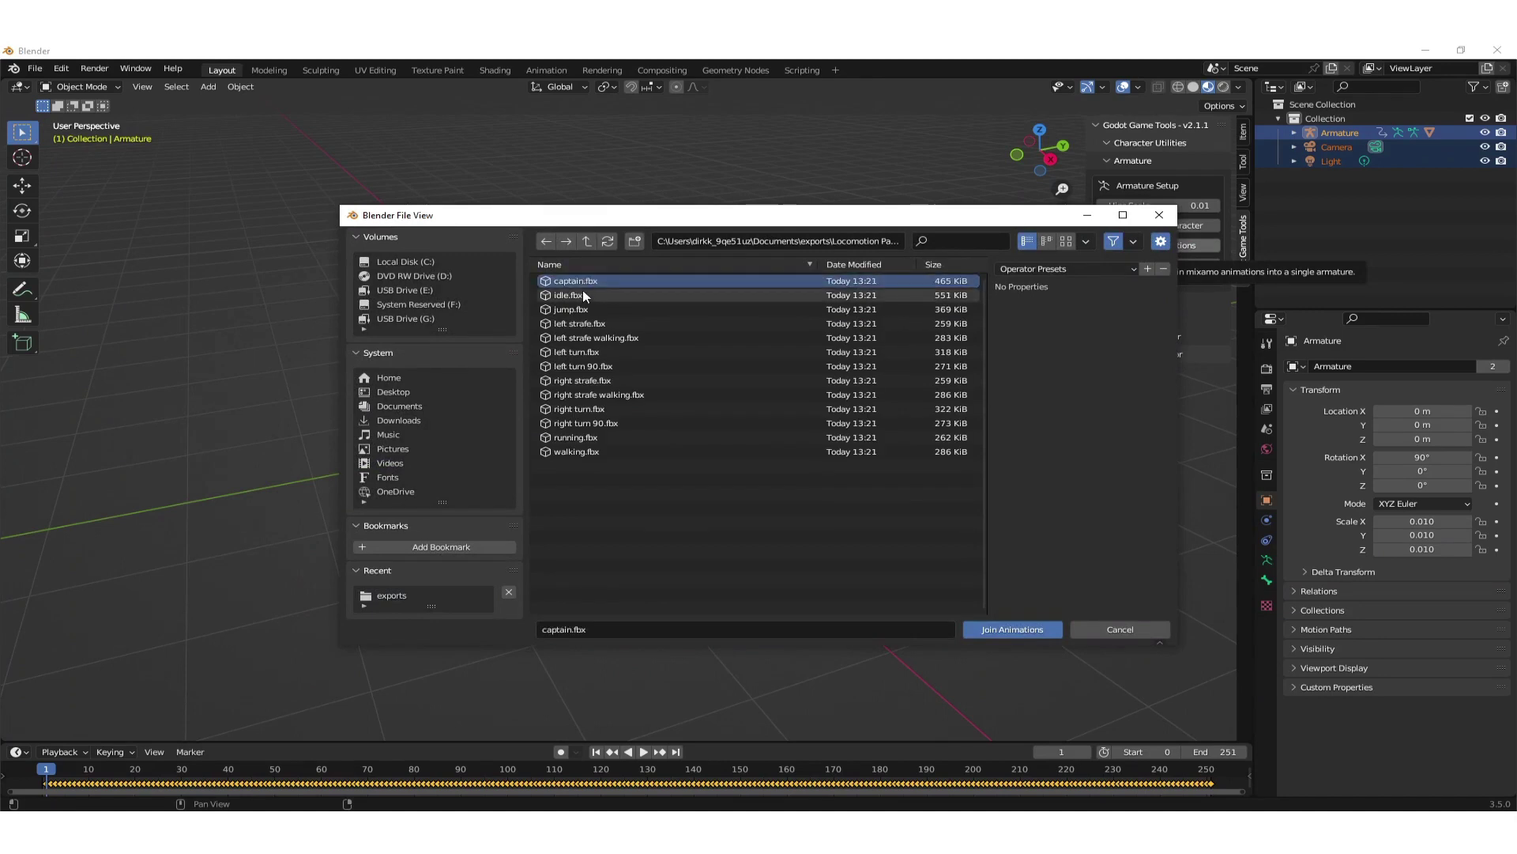
click(585, 295)
shift+click(573, 449)
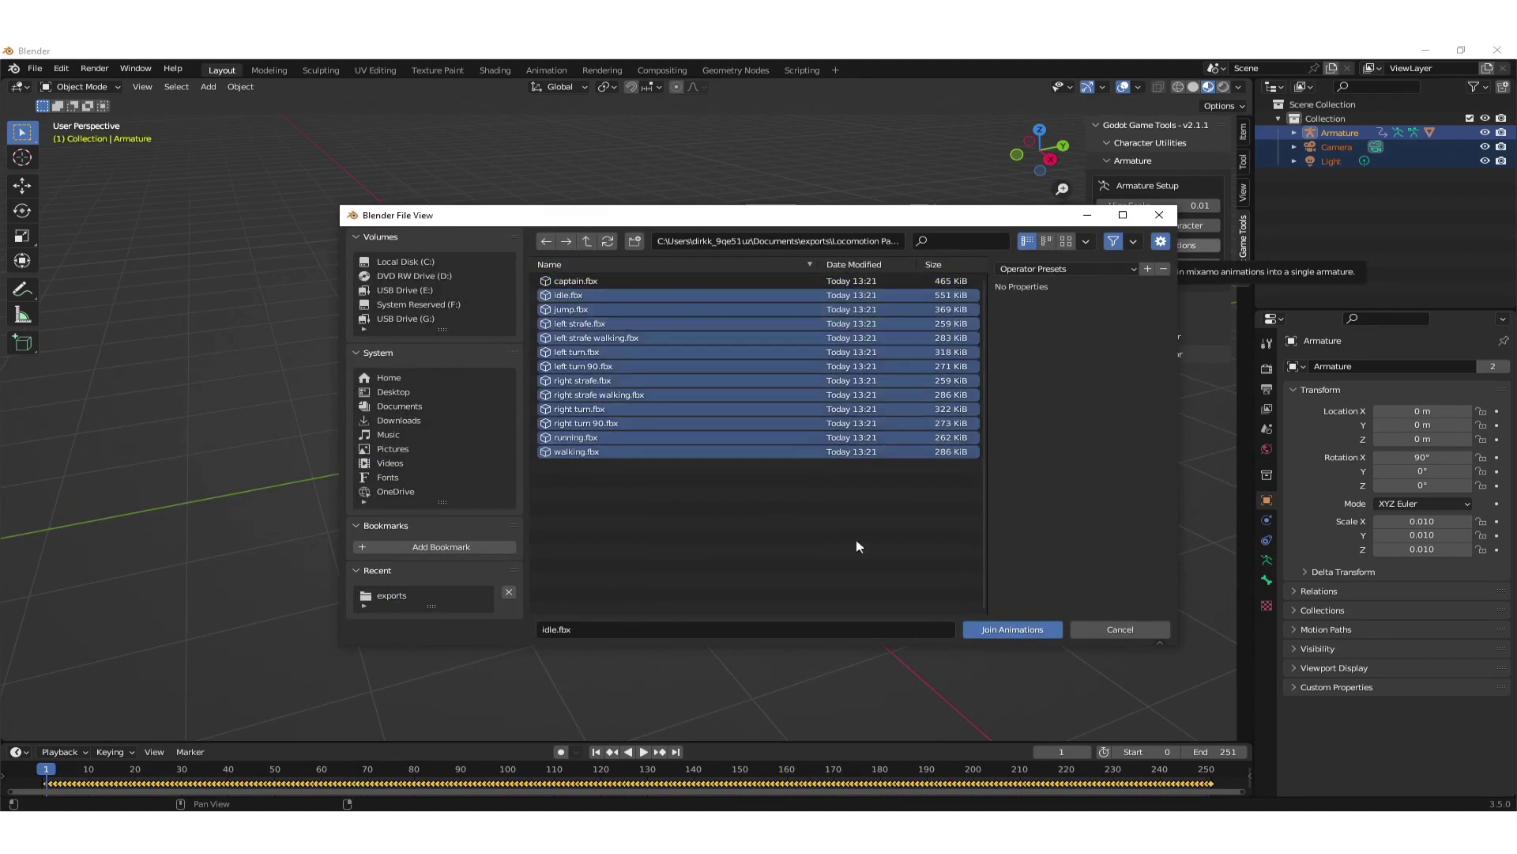
click(1023, 629)
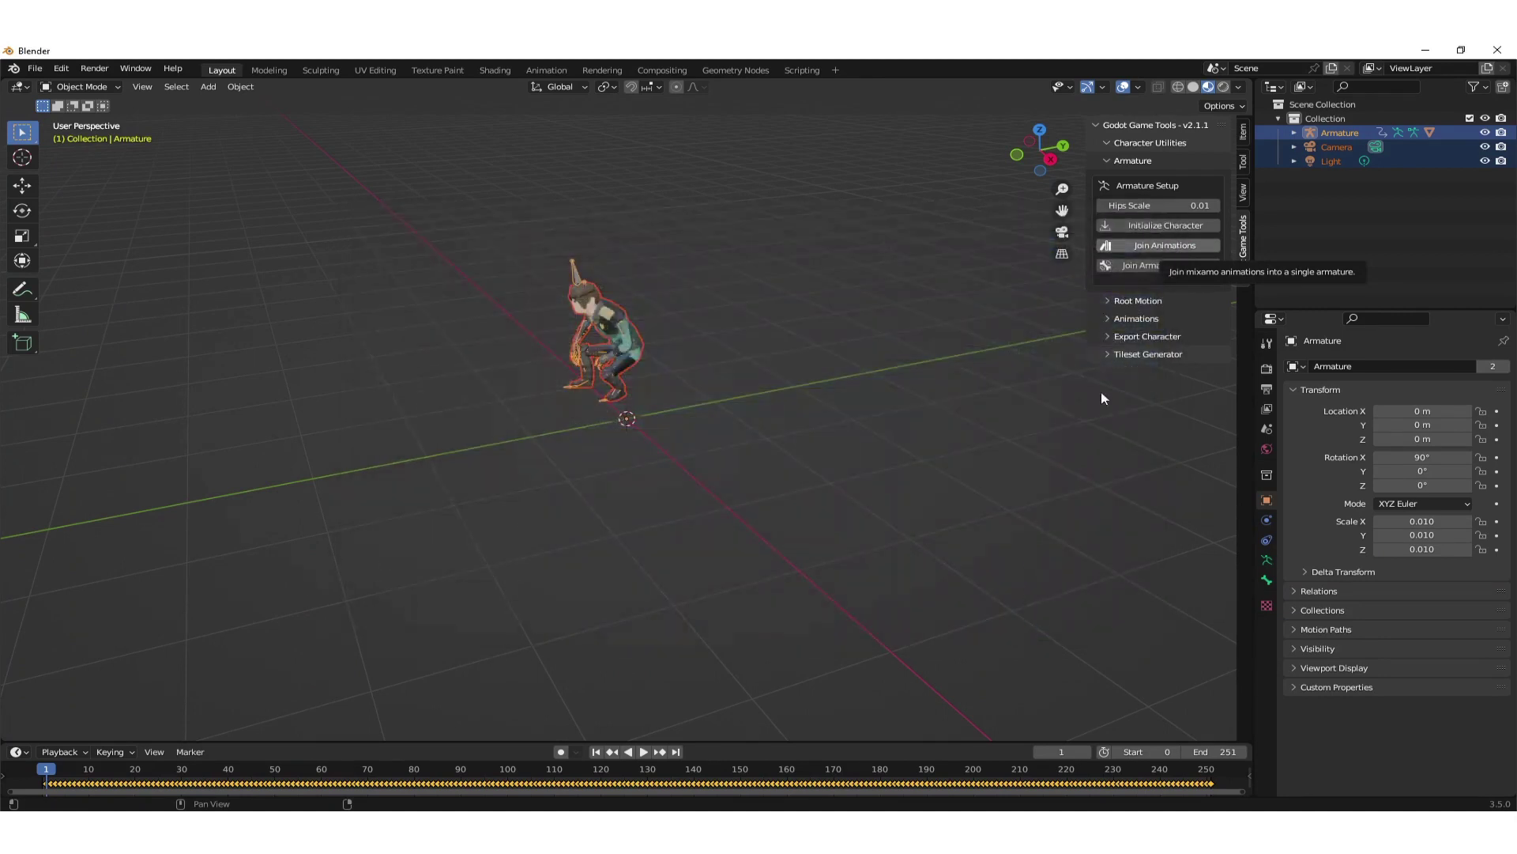
- Preview the joined left strafe, jump and left turn animations on the captain, and stop playback
click(1106, 303)
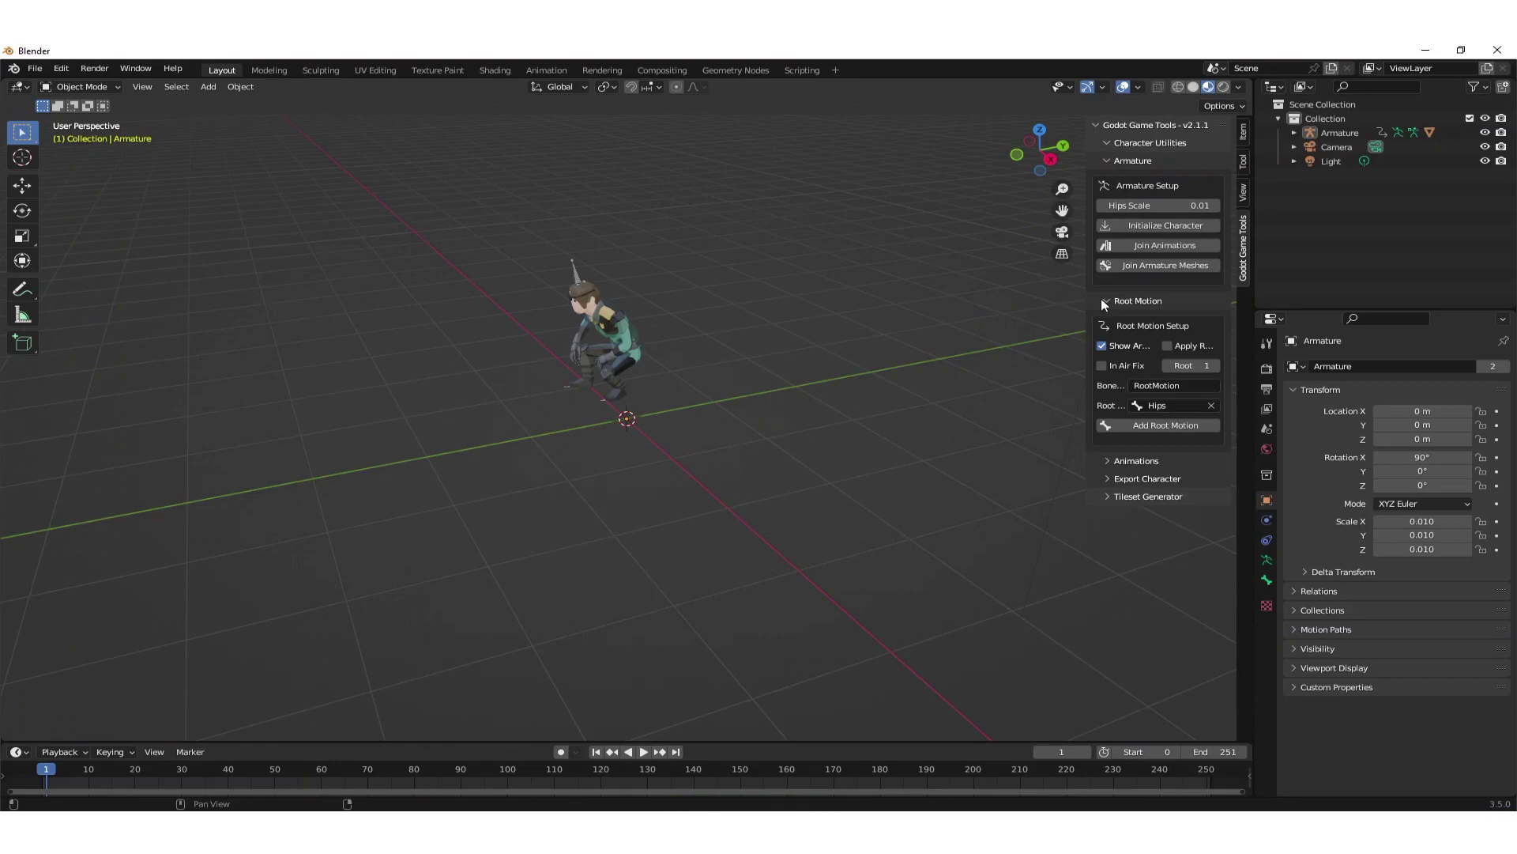
click(1108, 462)
click(1151, 501)
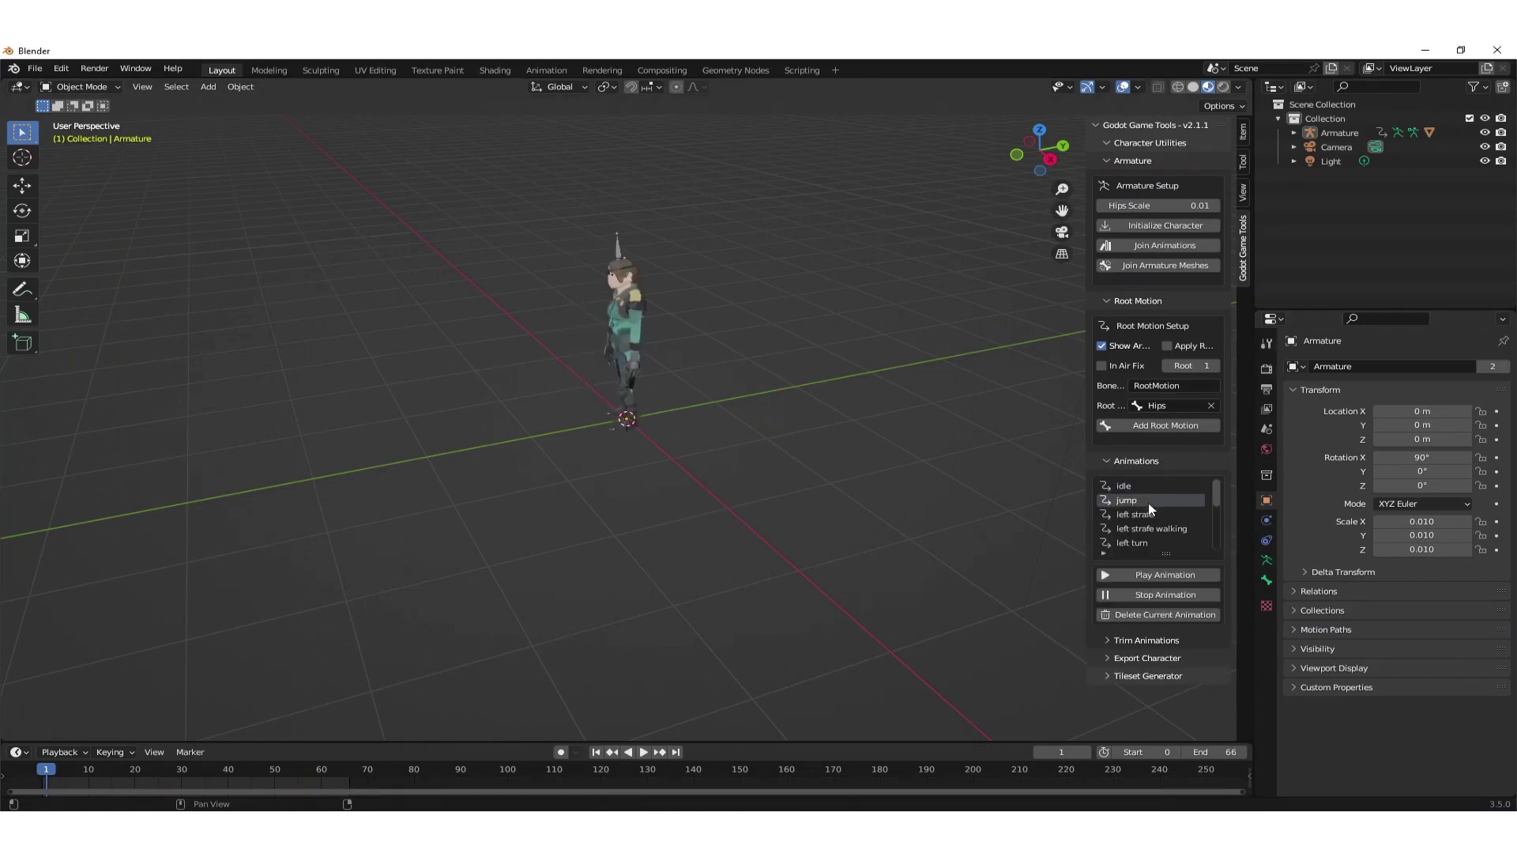
click(1149, 512)
click(1158, 575)
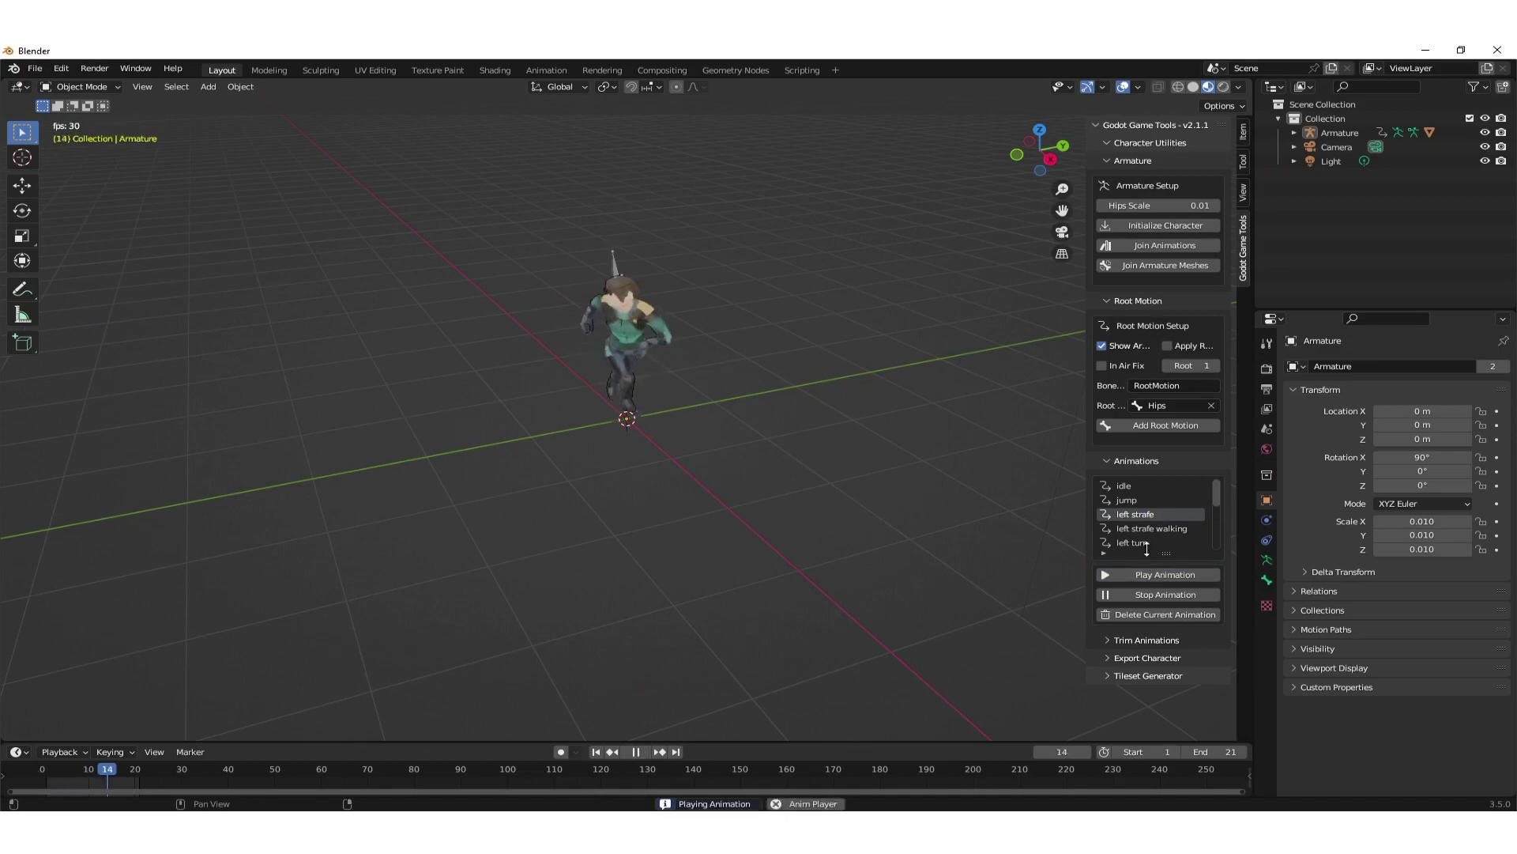
click(1137, 498)
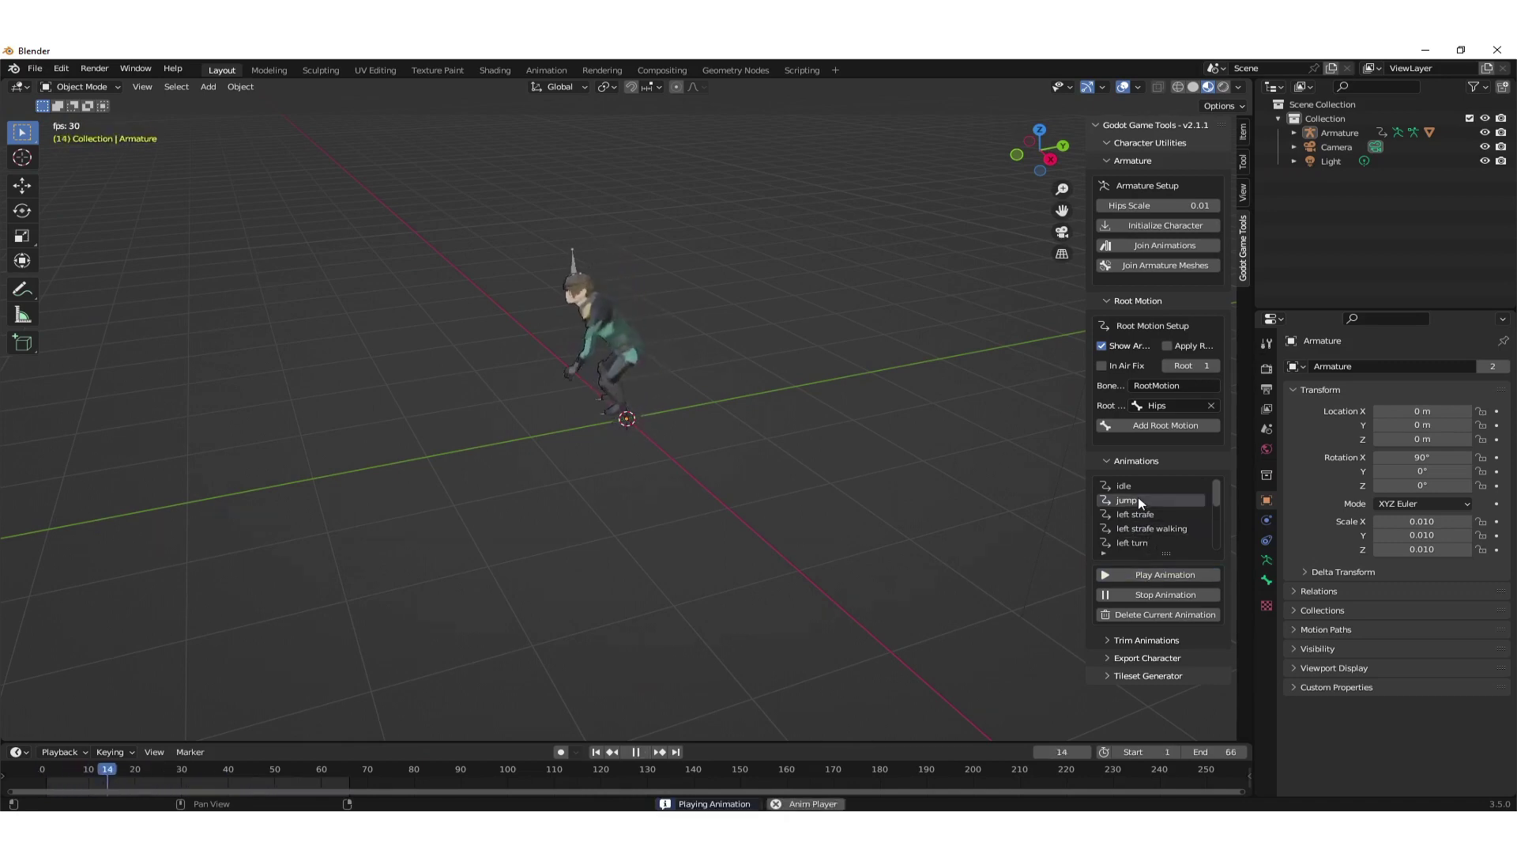
click(1140, 542)
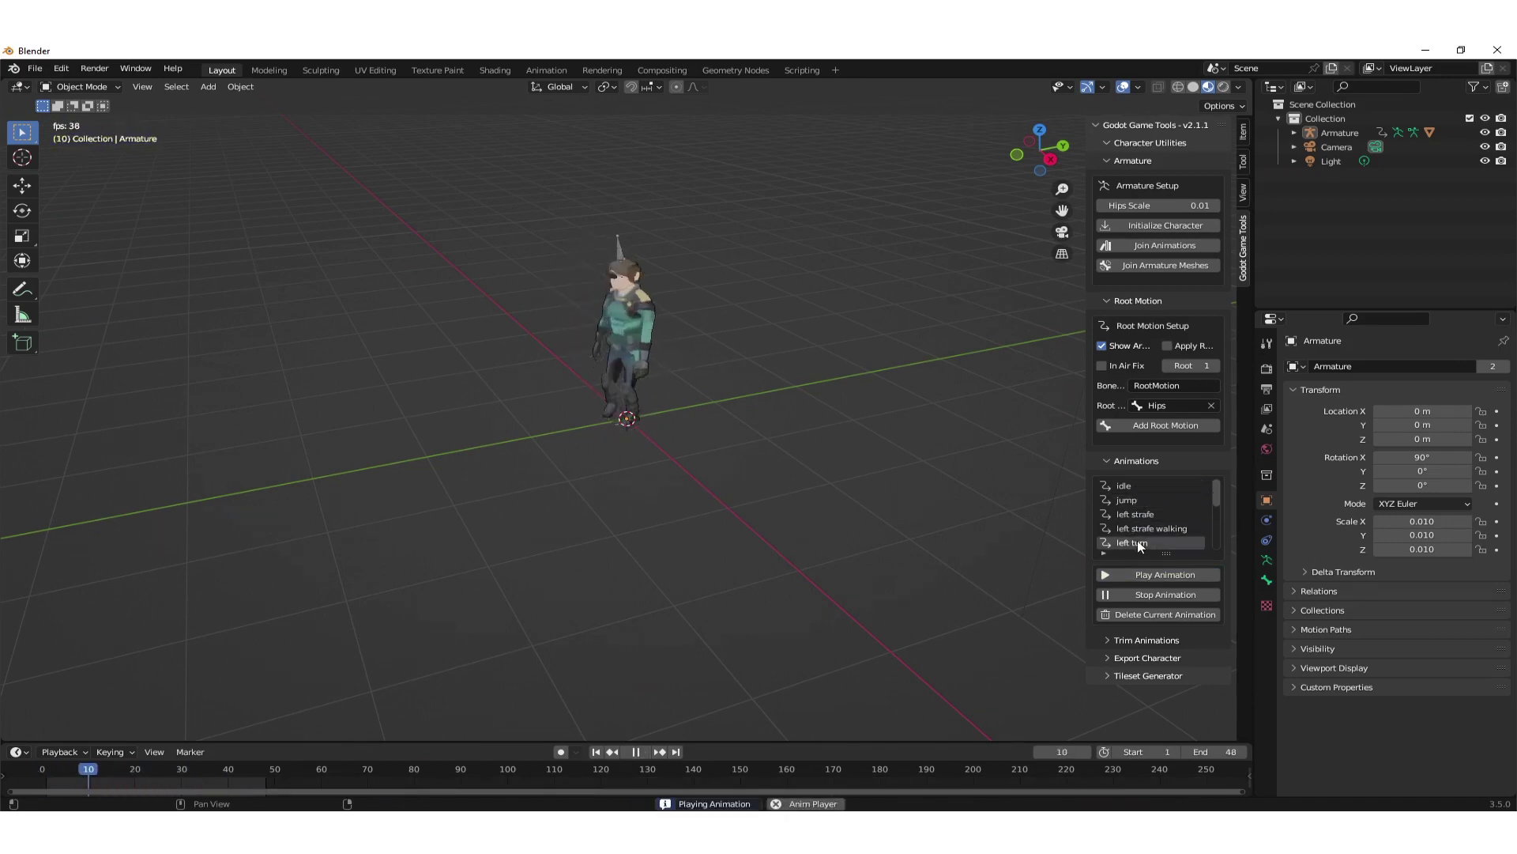
click(1156, 594)
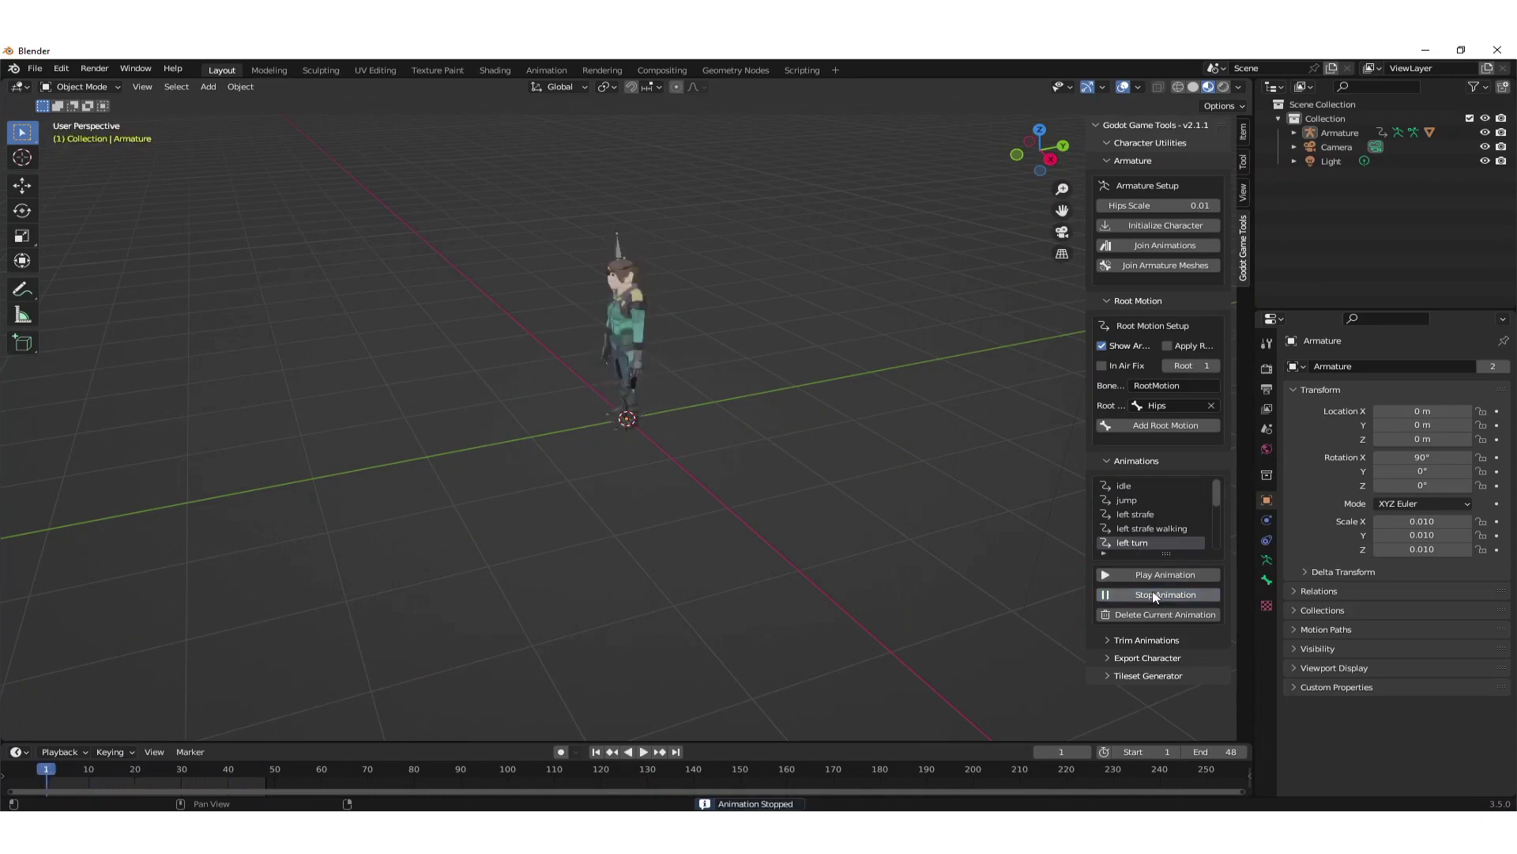
- Set the character export name to captain_rigged and the export path to the Documents exports folder
click(1106, 656)
scroll(1116, 651, down, 1)
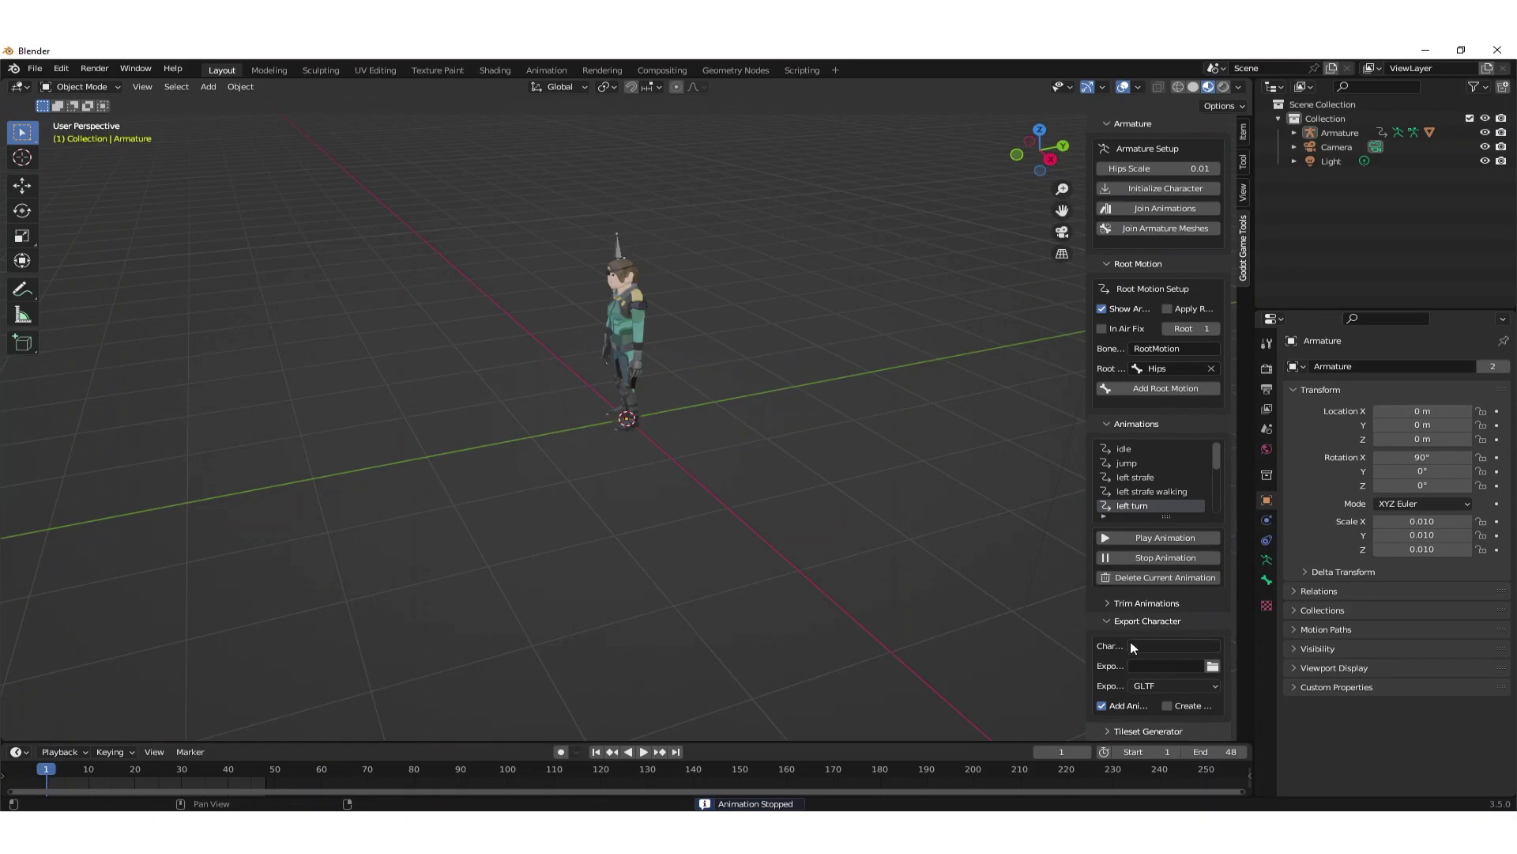
click(1154, 645)
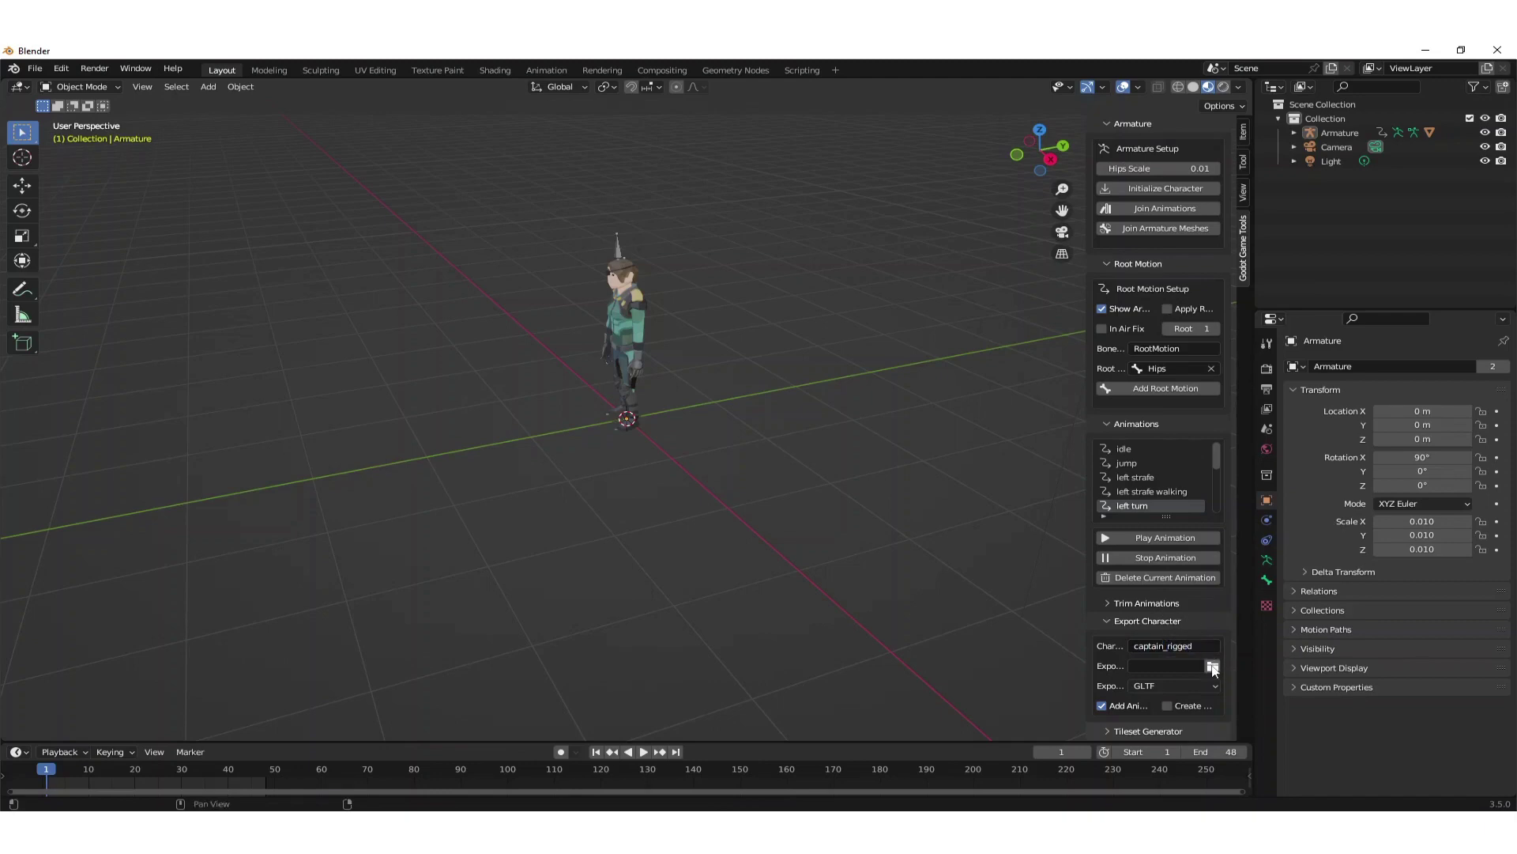
click(1213, 667)
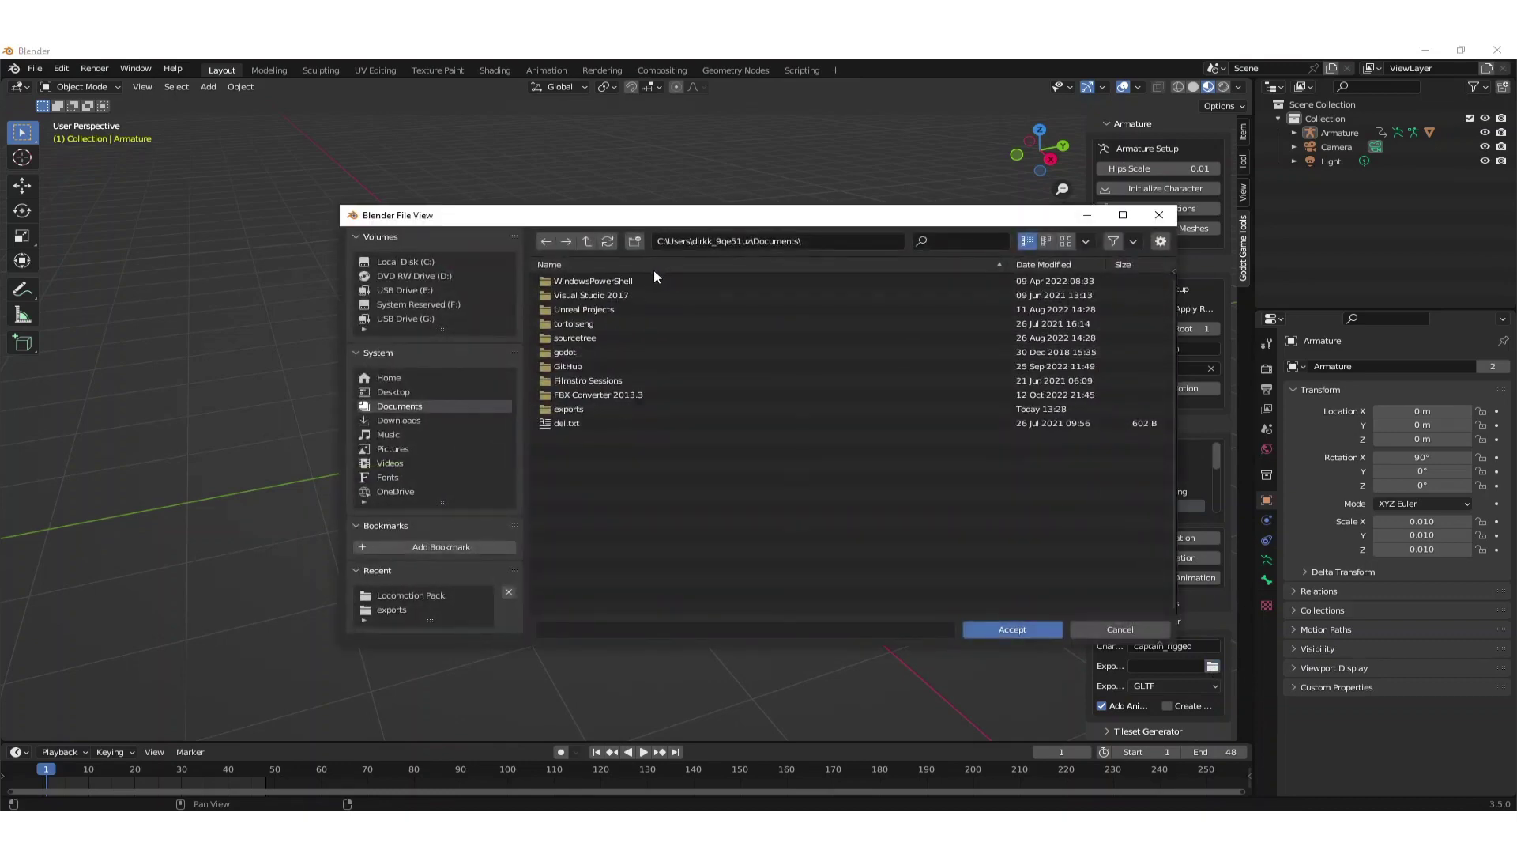
double_click(651, 279)
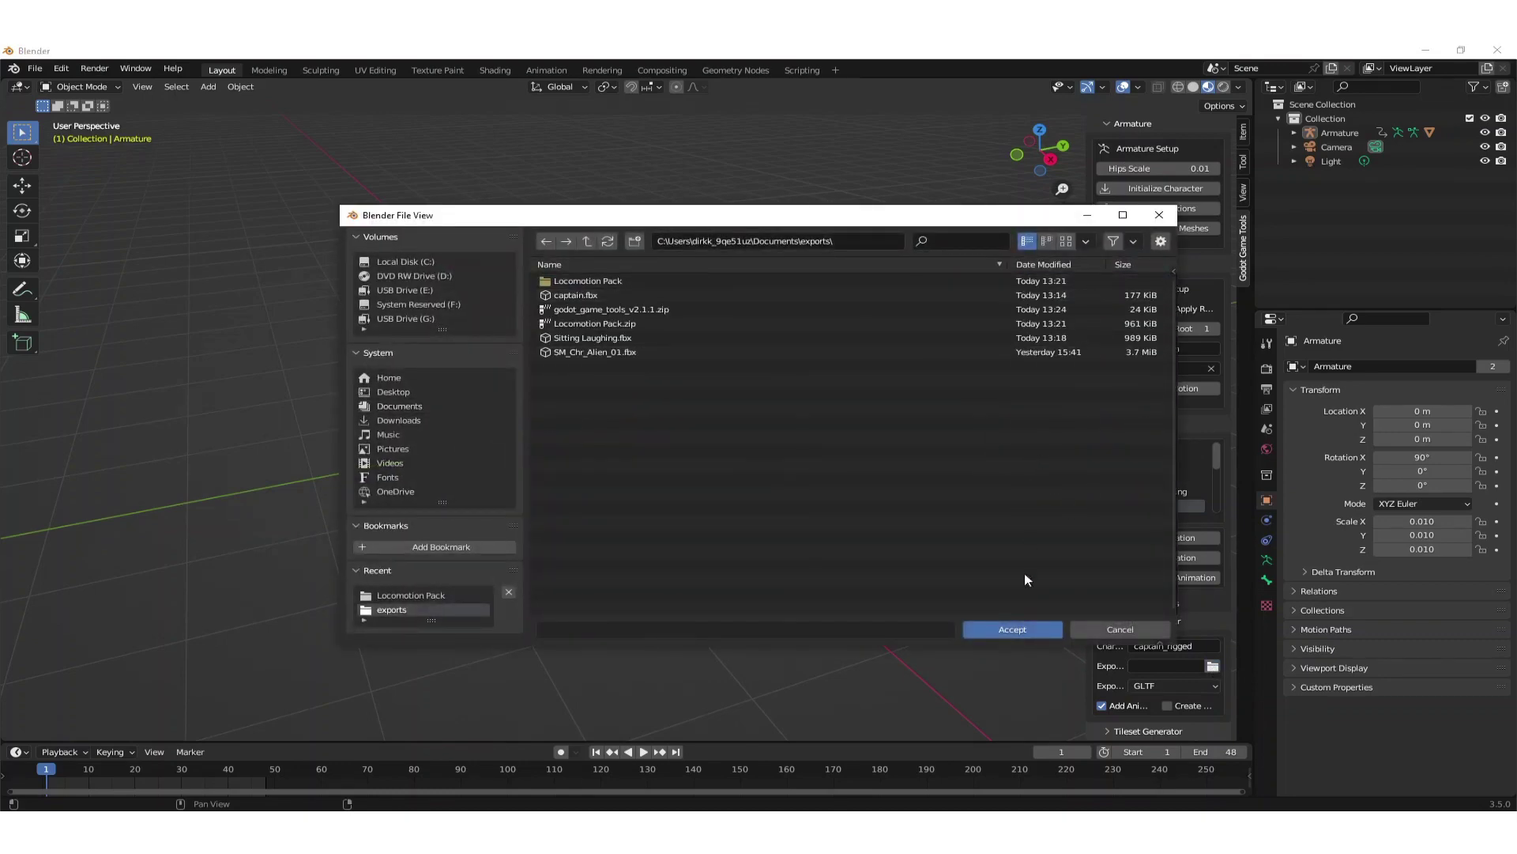
click(1036, 632)
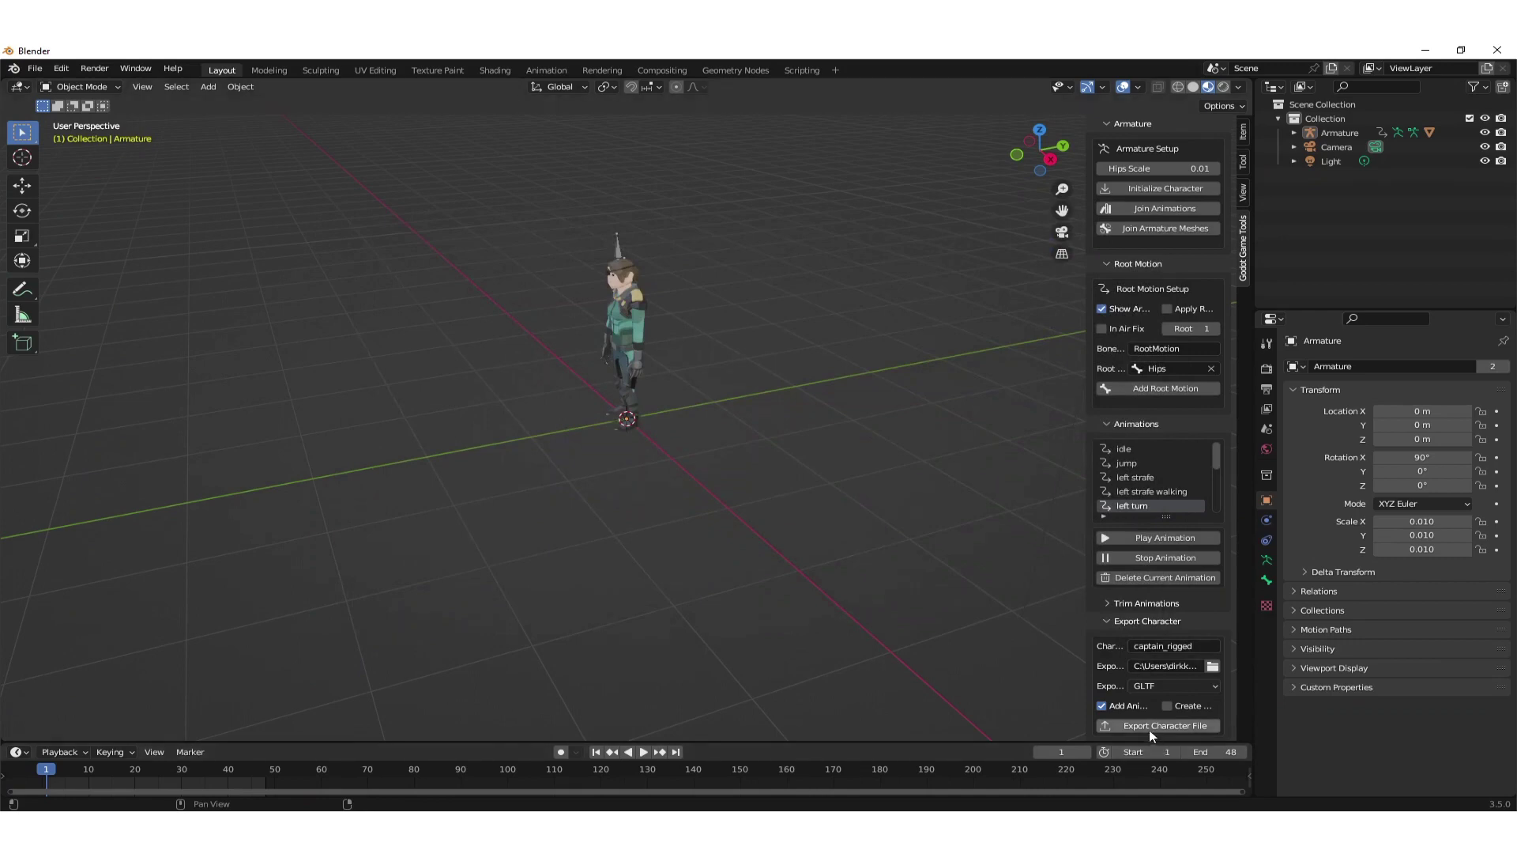
- Export the character file in GLTF format with its animations and select captain_rigged.gltf in File Explorer
scroll(1152, 715, down, 1)
click(1182, 666)
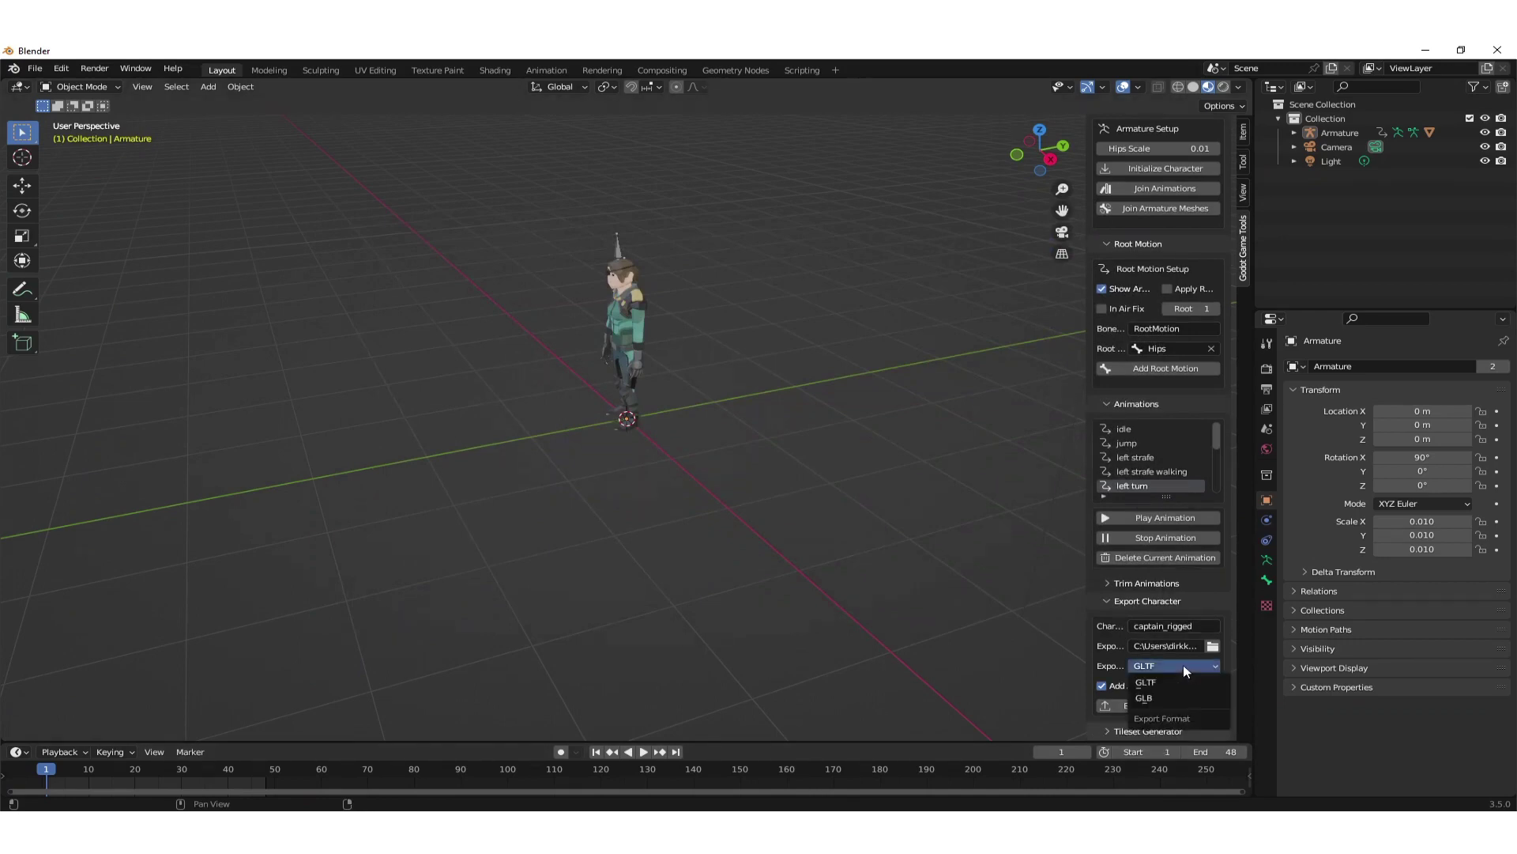
click(1183, 662)
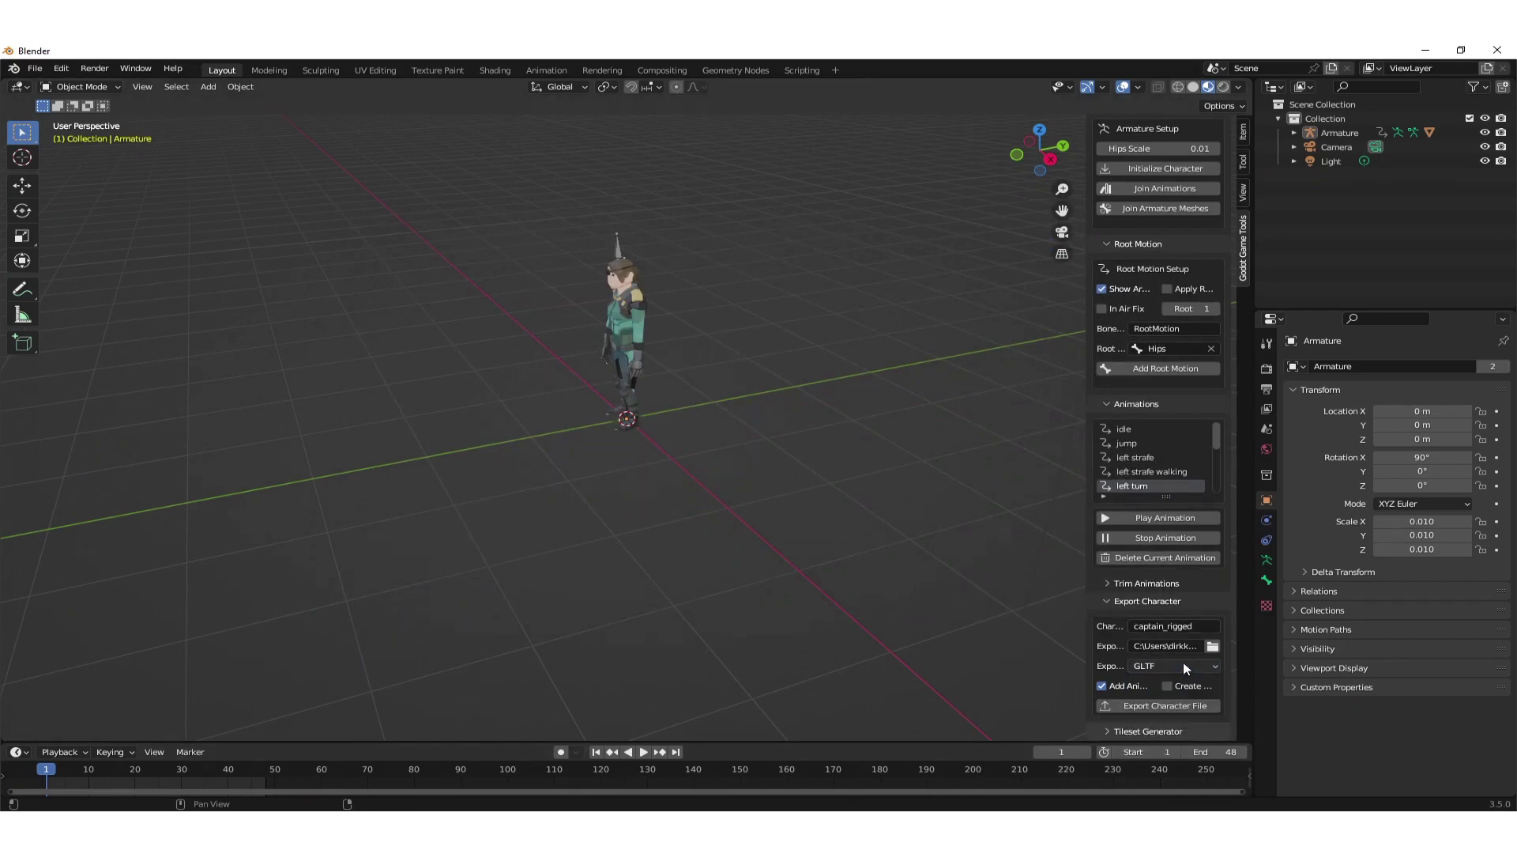
click(1174, 705)
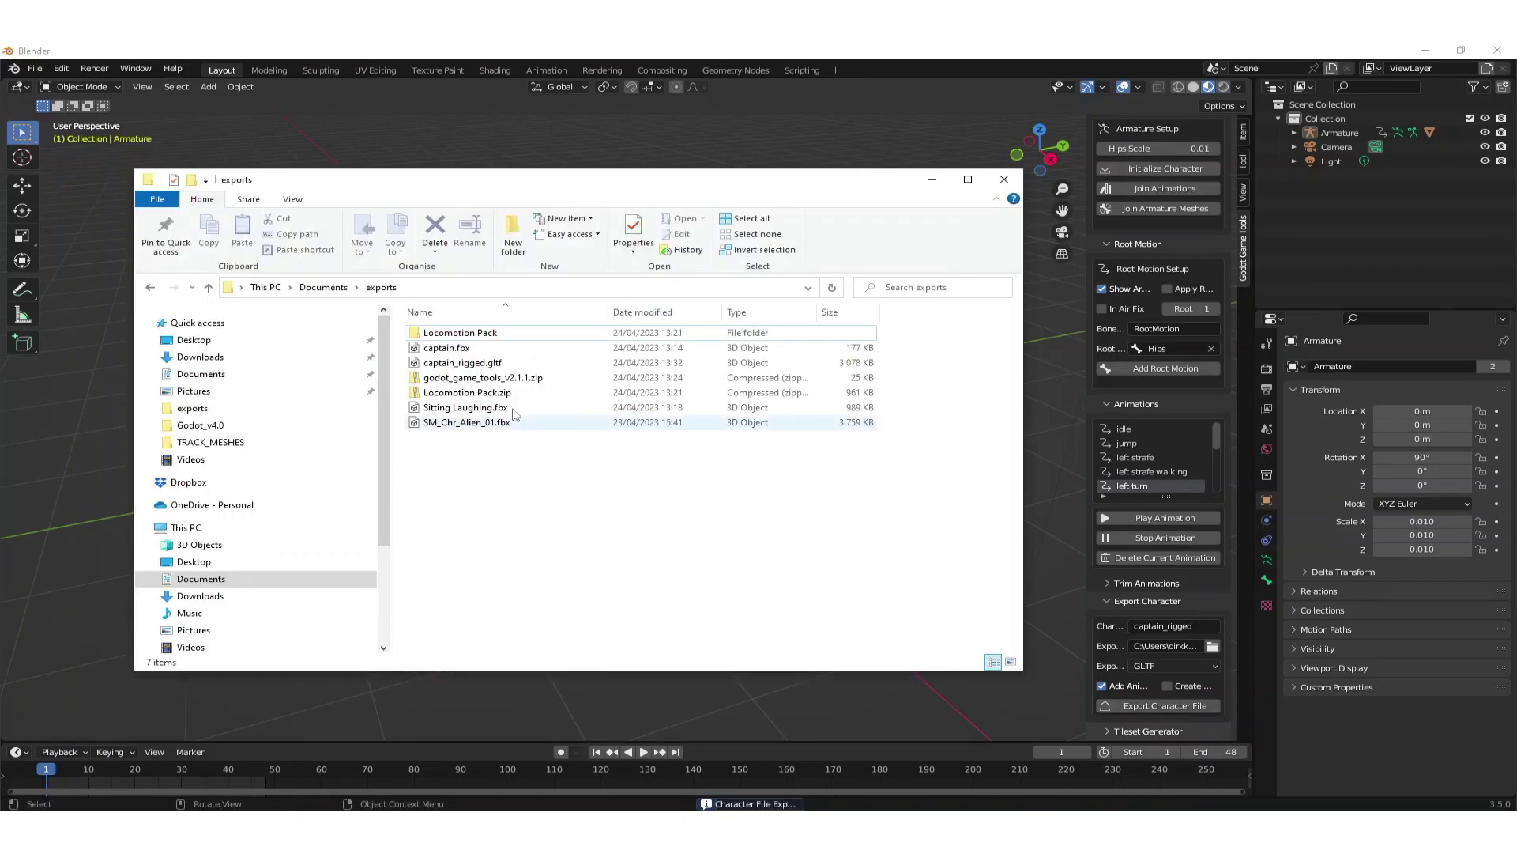
click(482, 365)
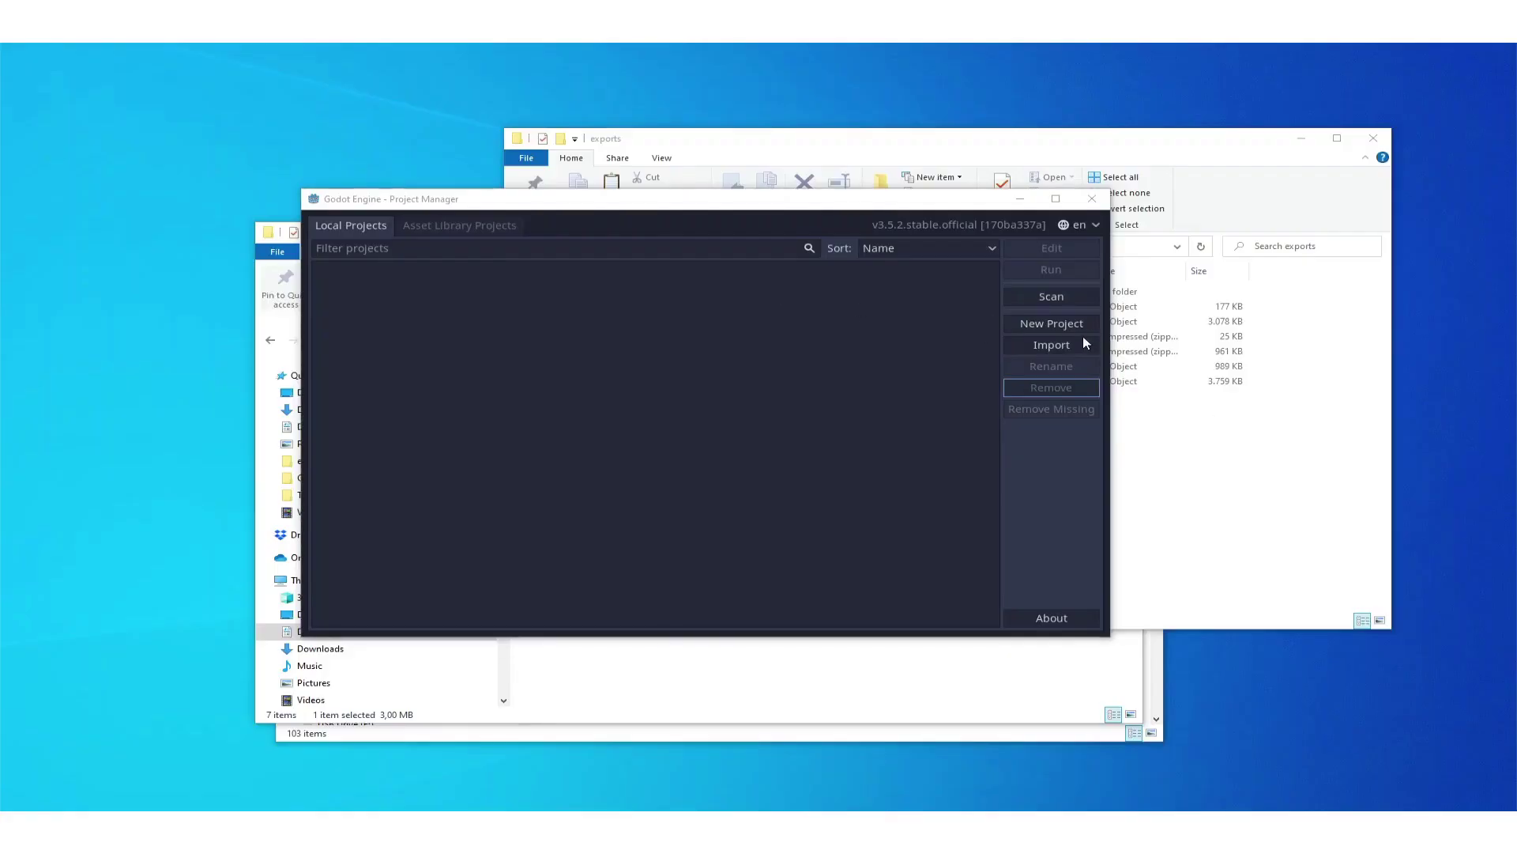
- Create and open a new project named captain in its own folder inside Documents/exports, using the OpenGL ES 3.0 renderer
click(1060, 321)
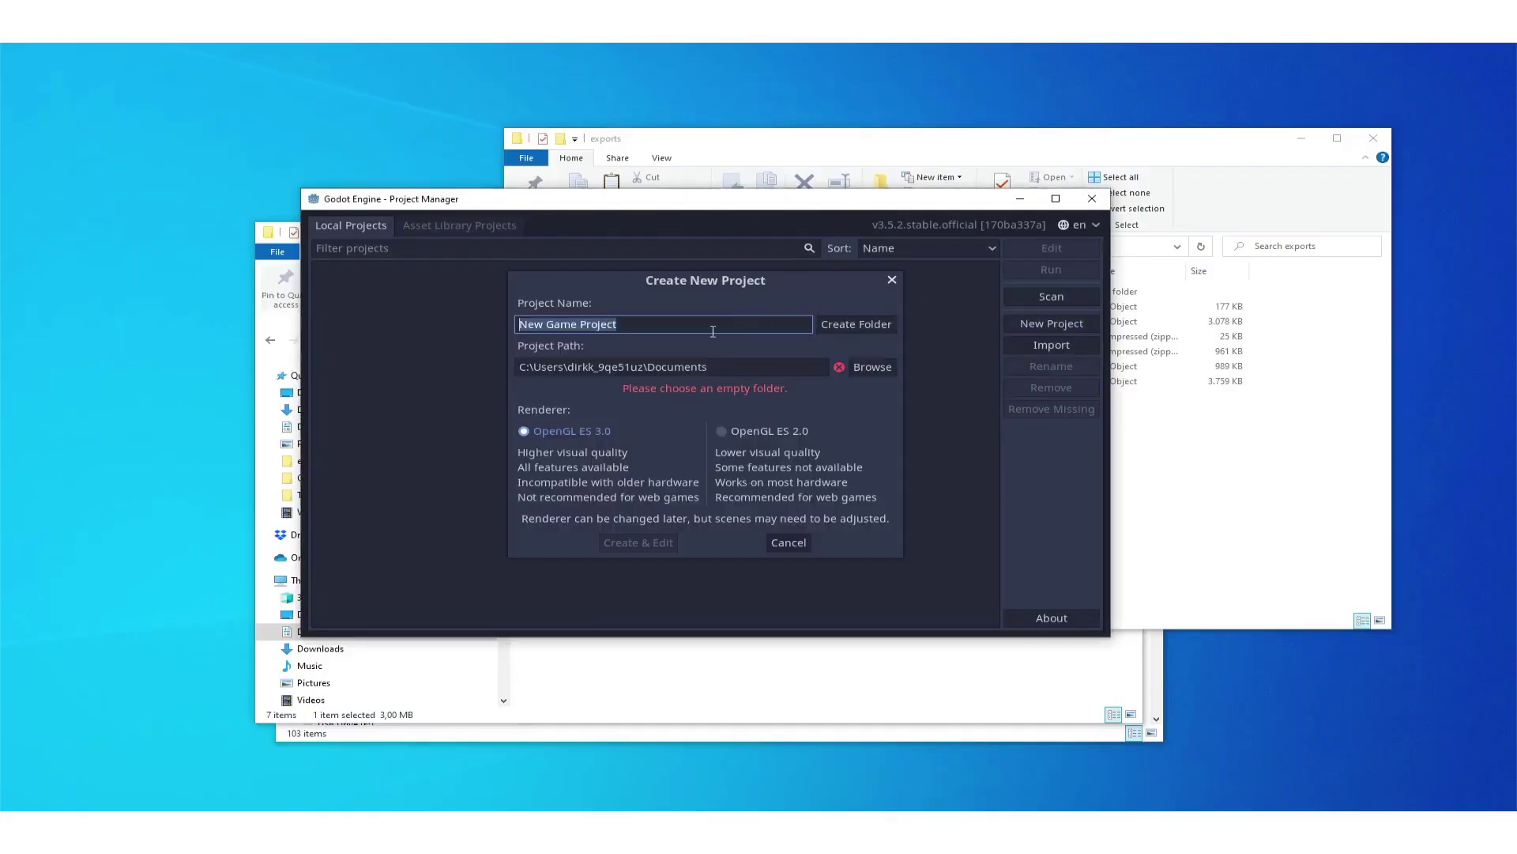
click(872, 367)
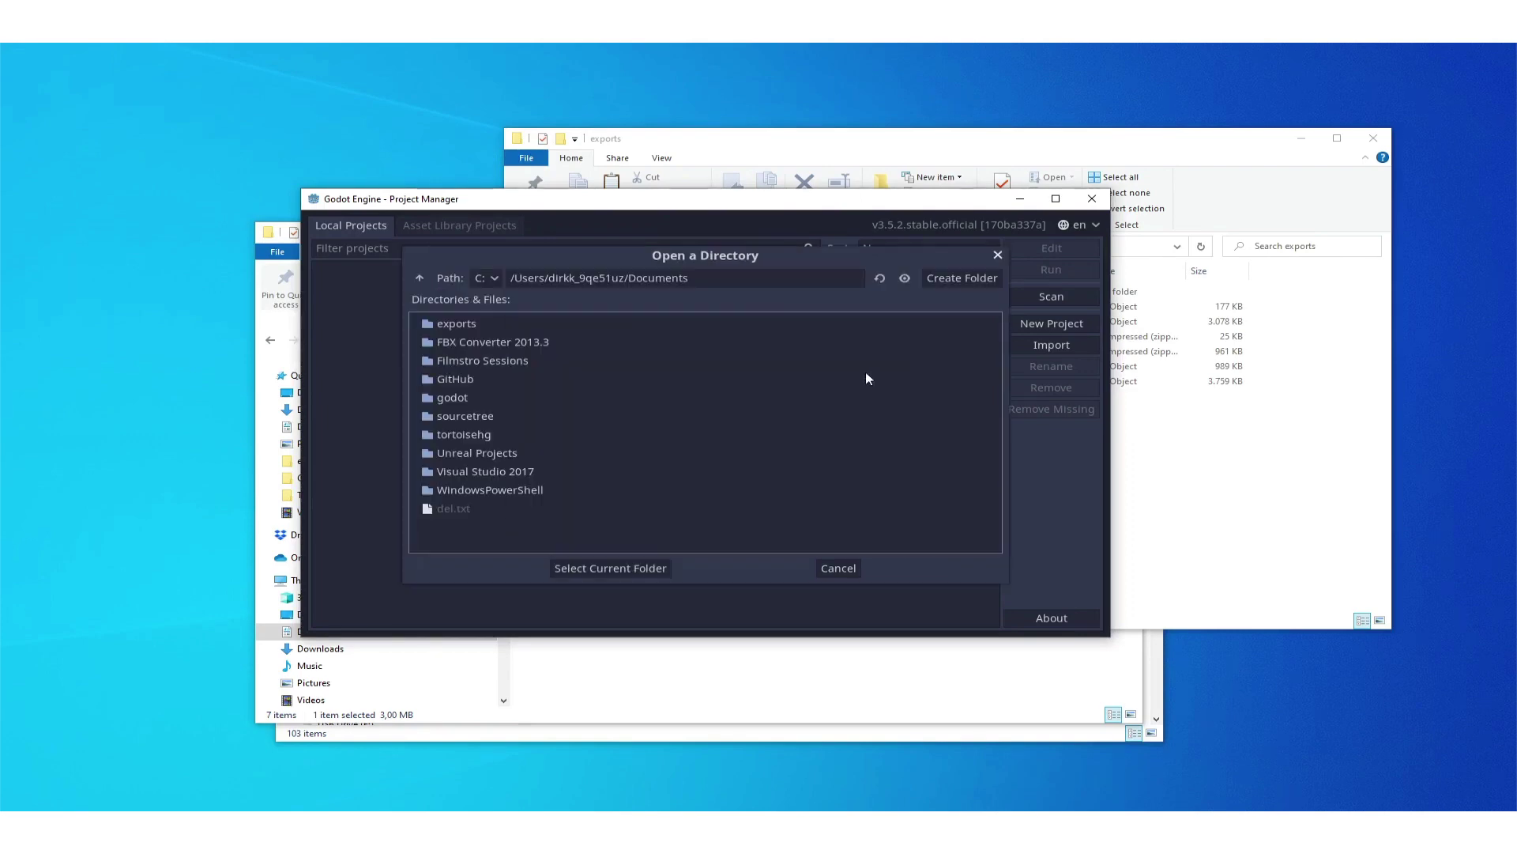
double_click(500, 324)
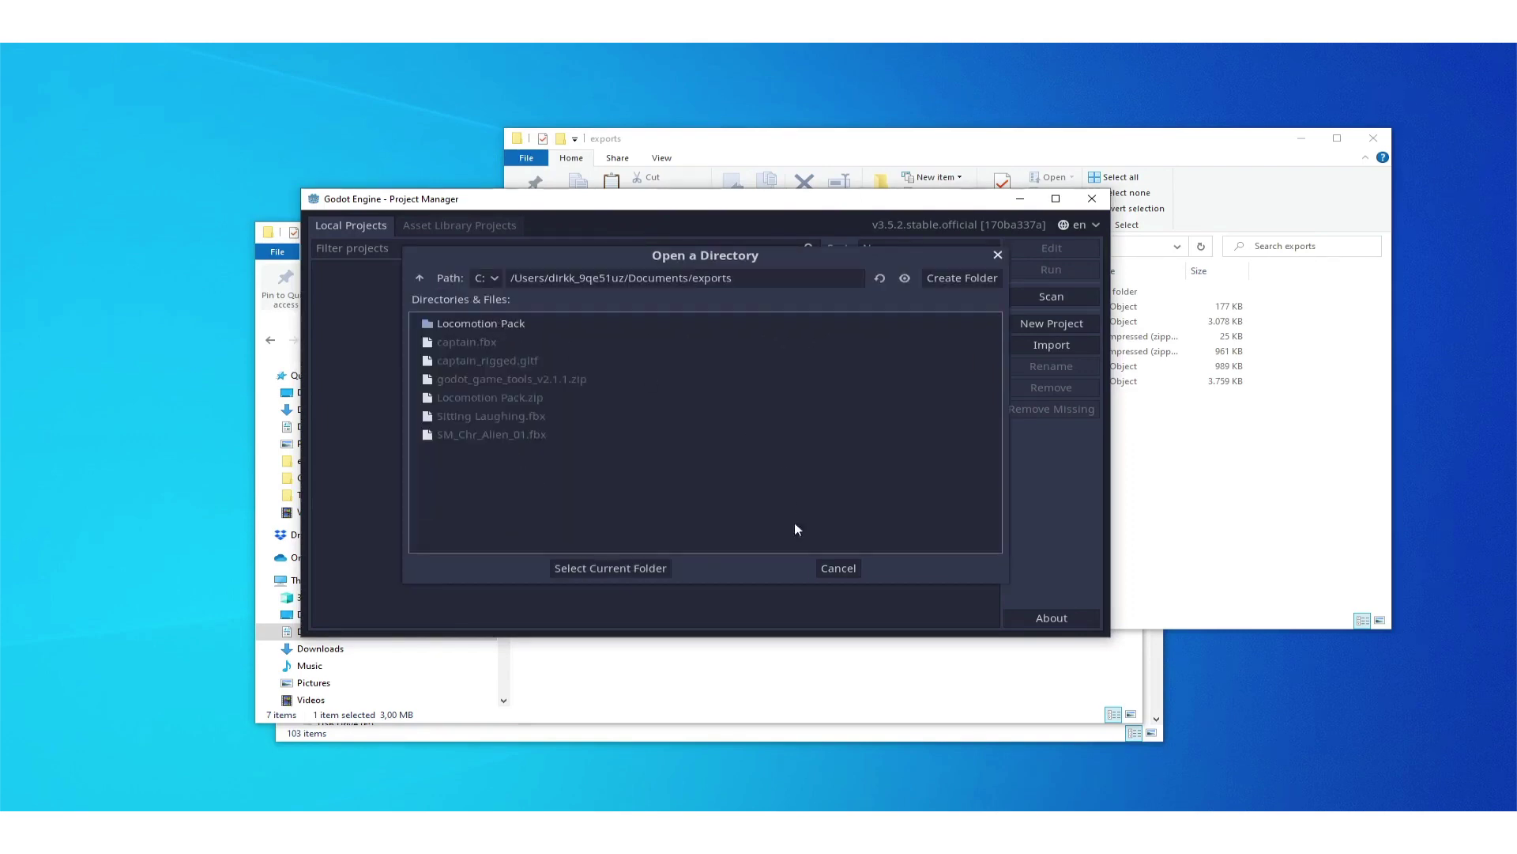
click(638, 568)
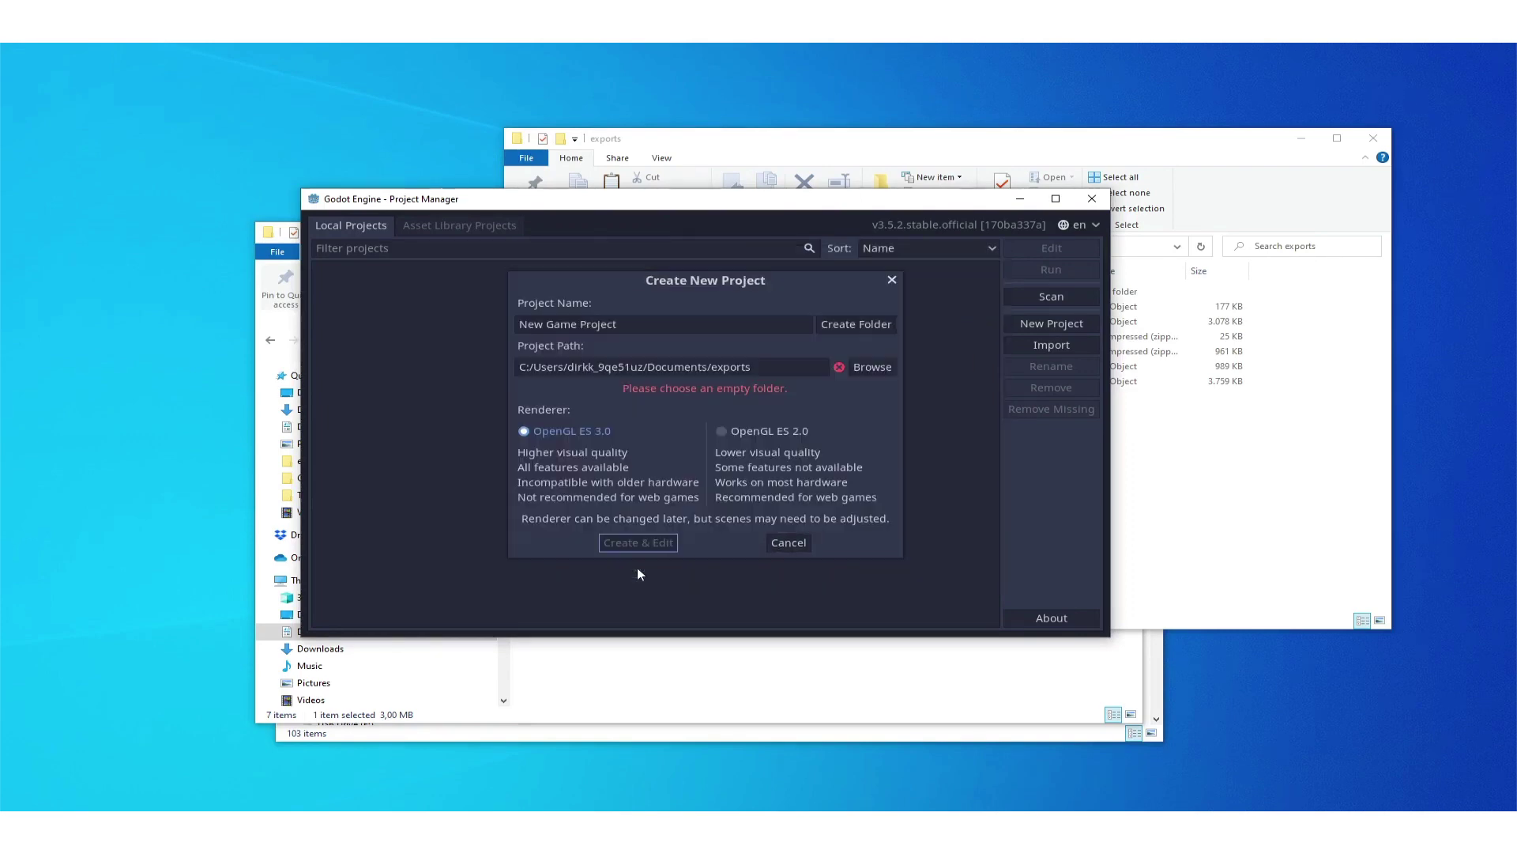
double_click(728, 322)
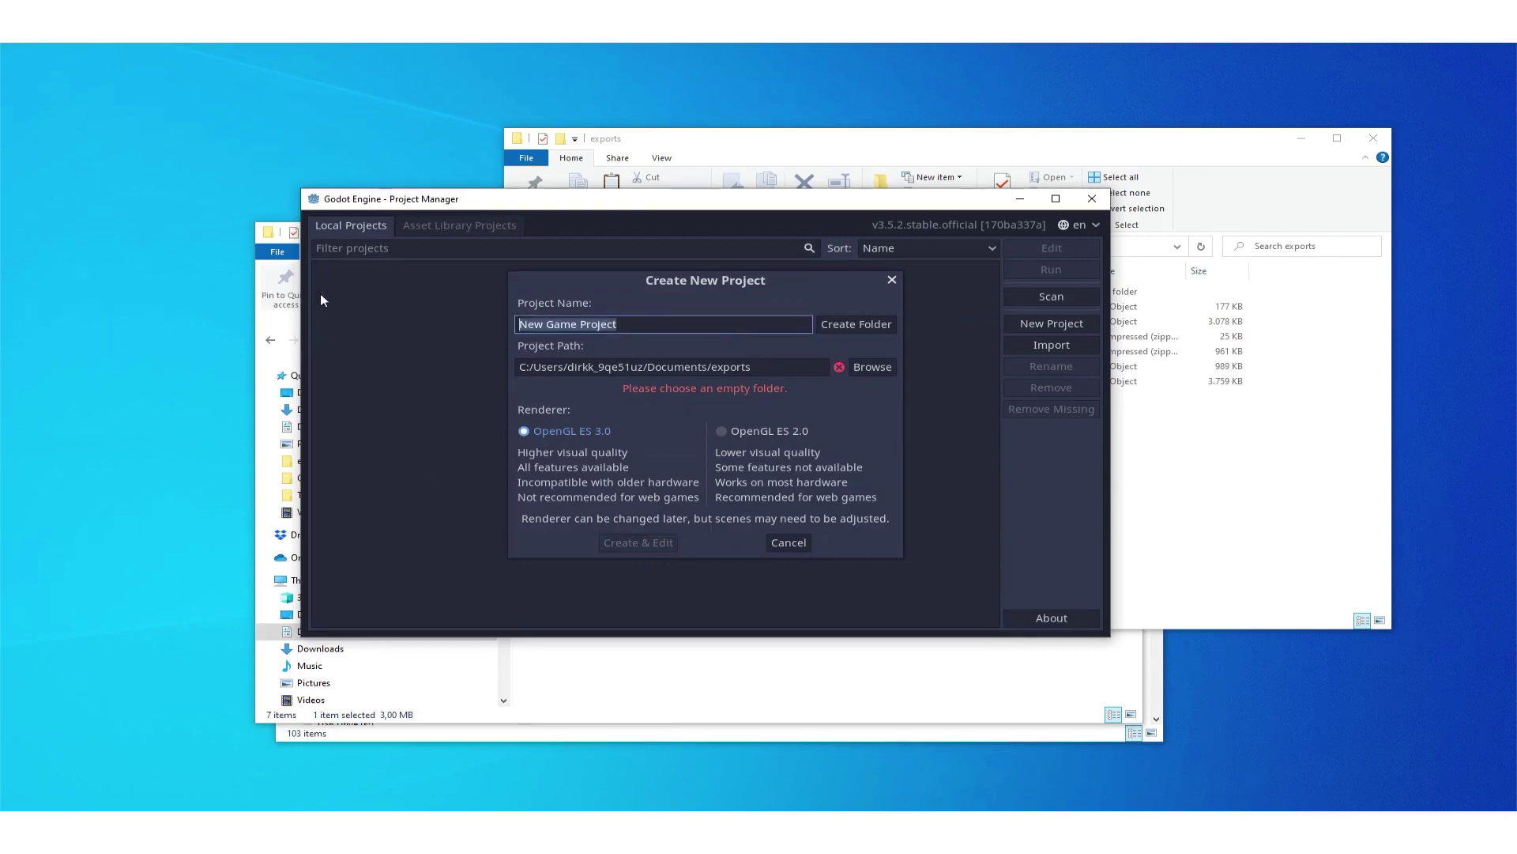
text(captai)
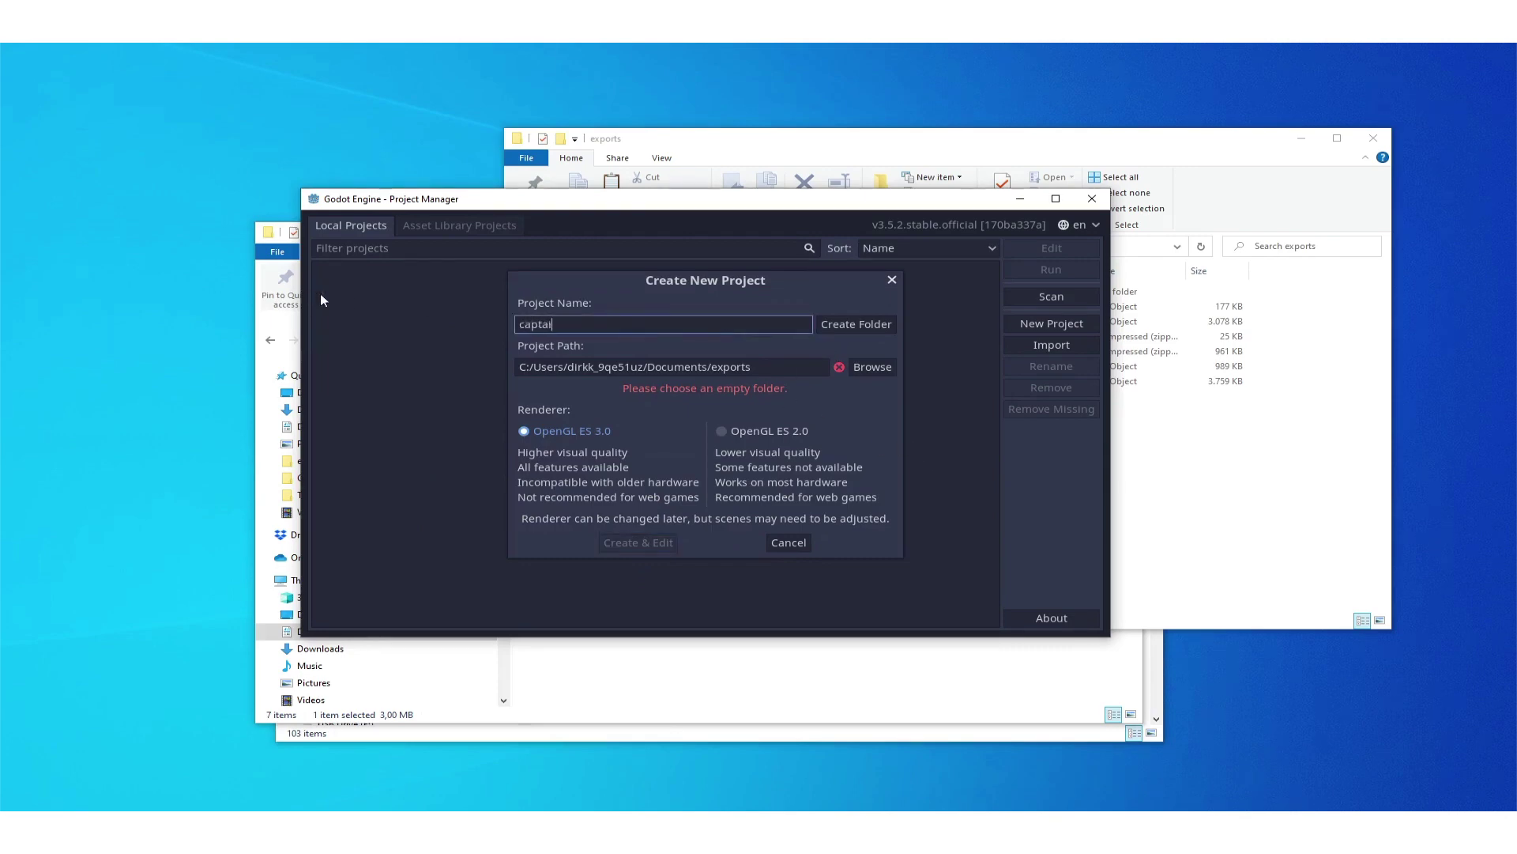
text(n)
click(859, 325)
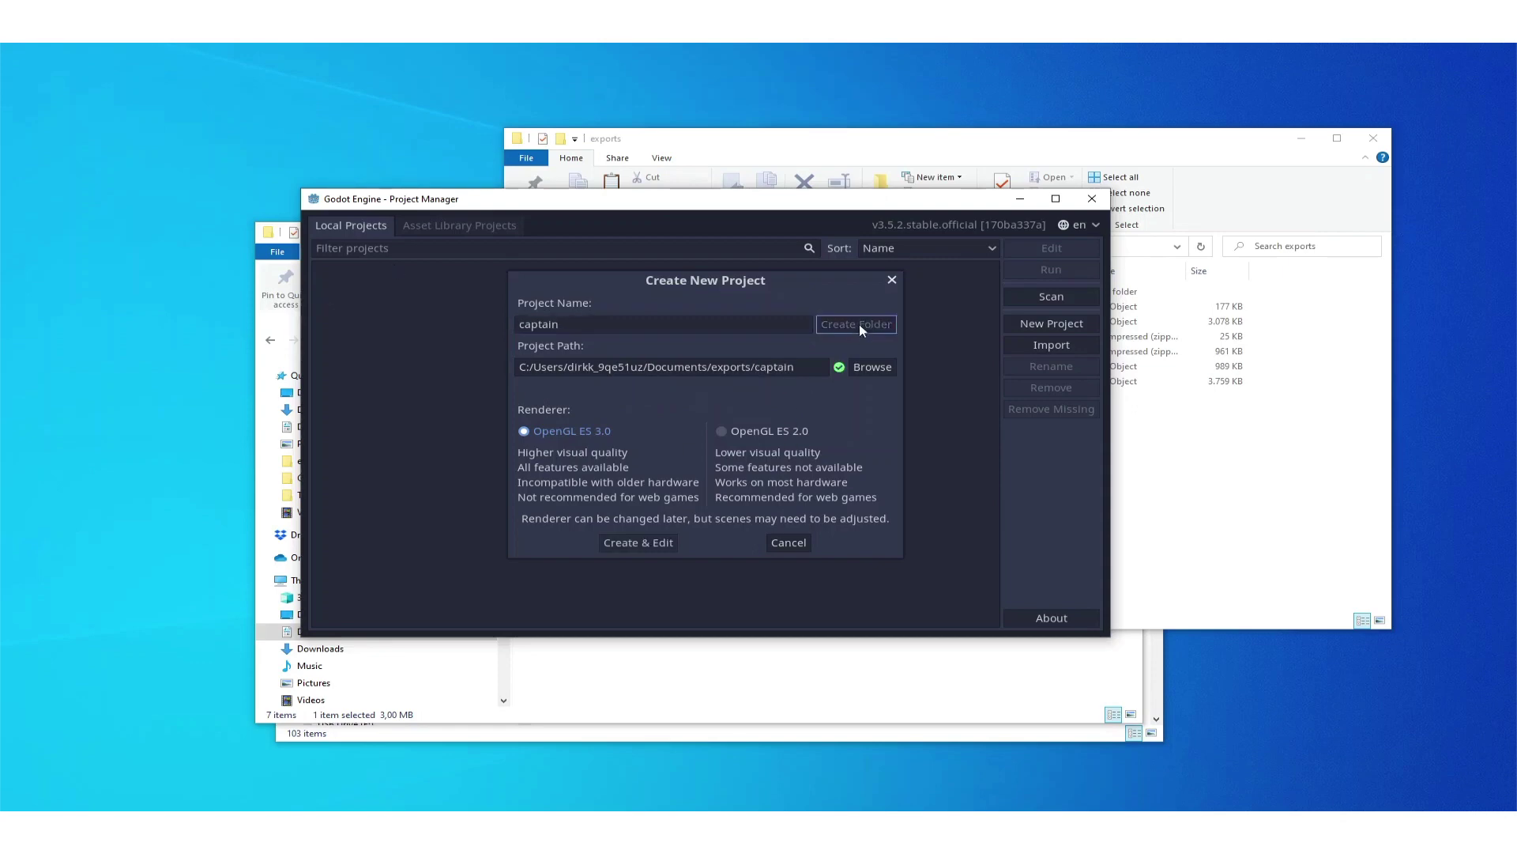
click(621, 542)
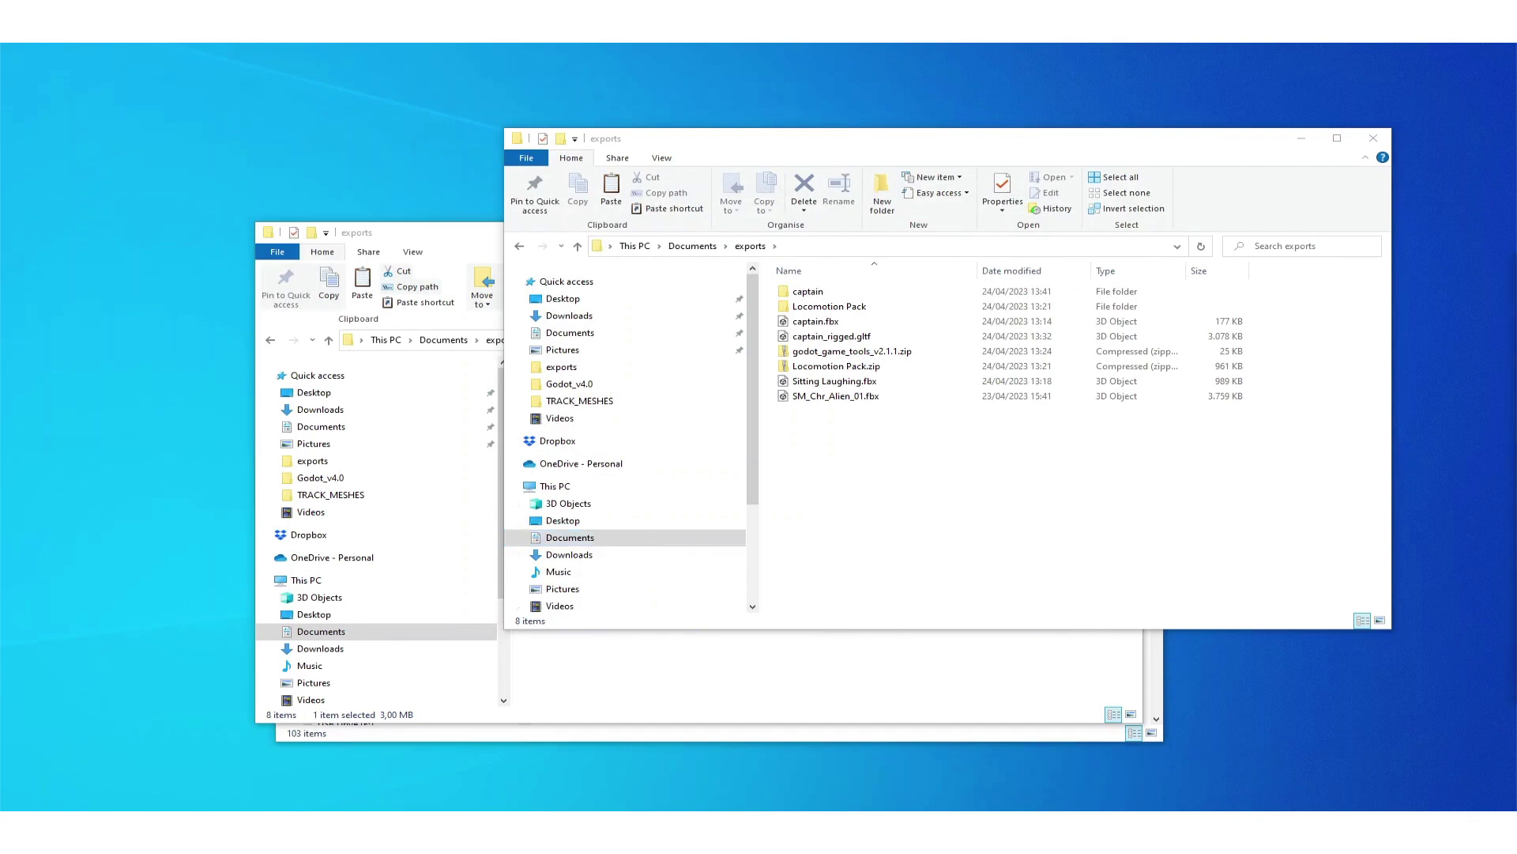
- Create a 3D scene root node and rename it main
drag(677, 178, 870, 45)
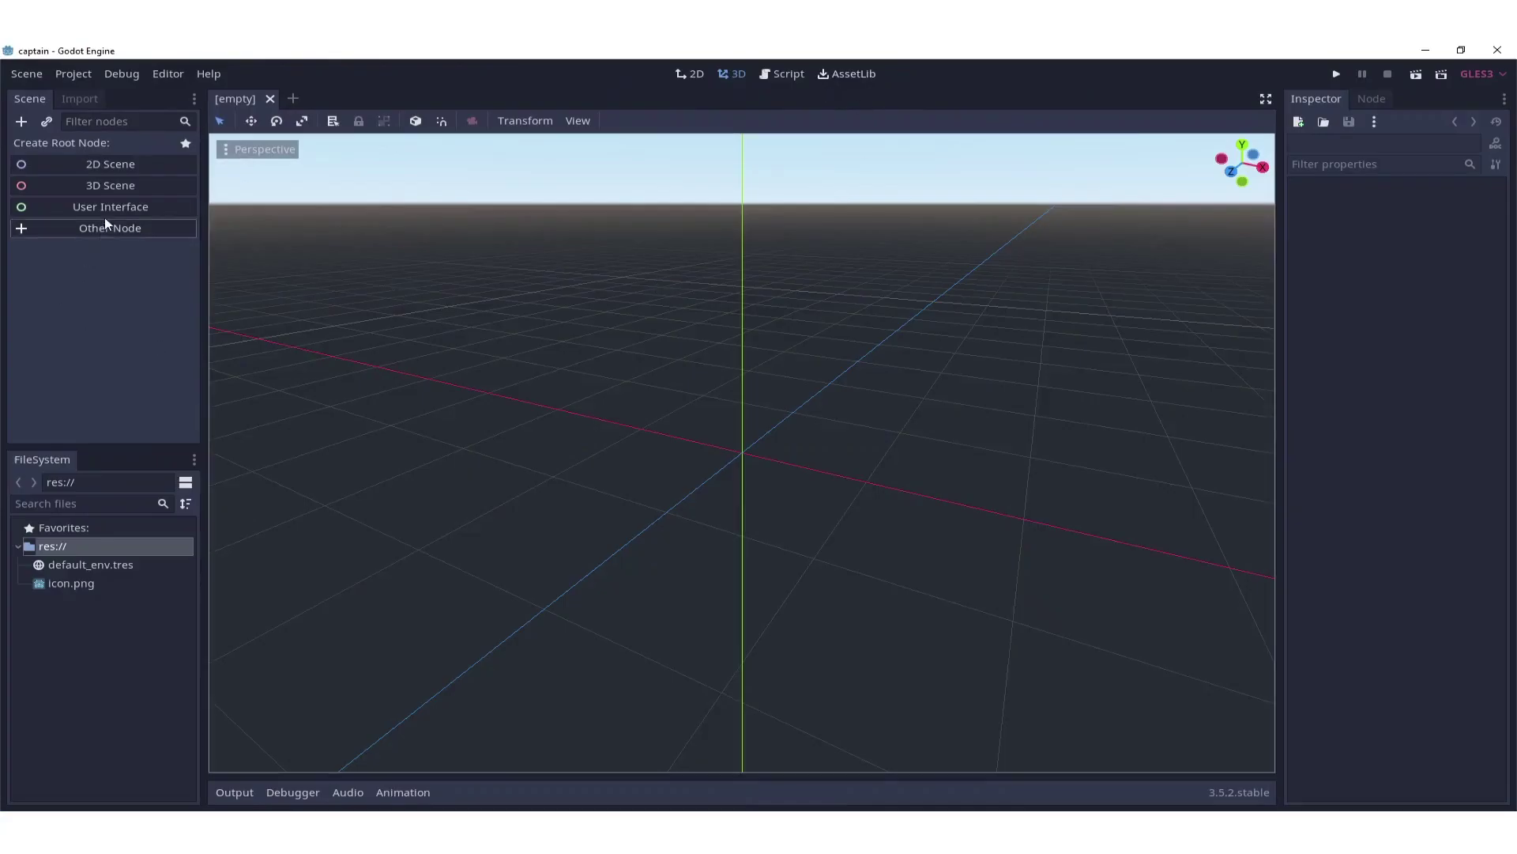
click(112, 187)
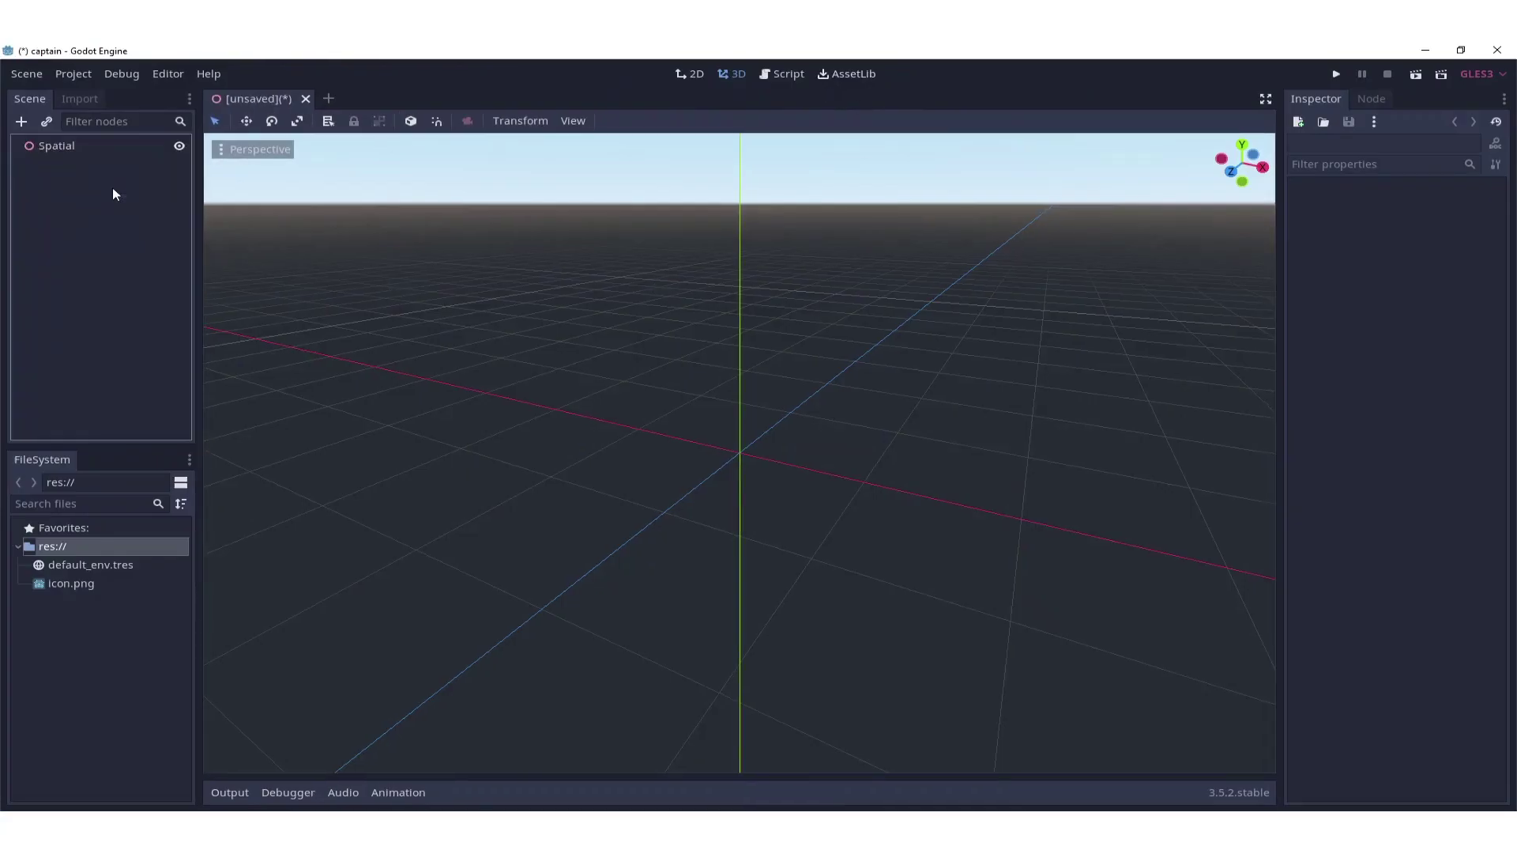
double_click(72, 146)
text(main)
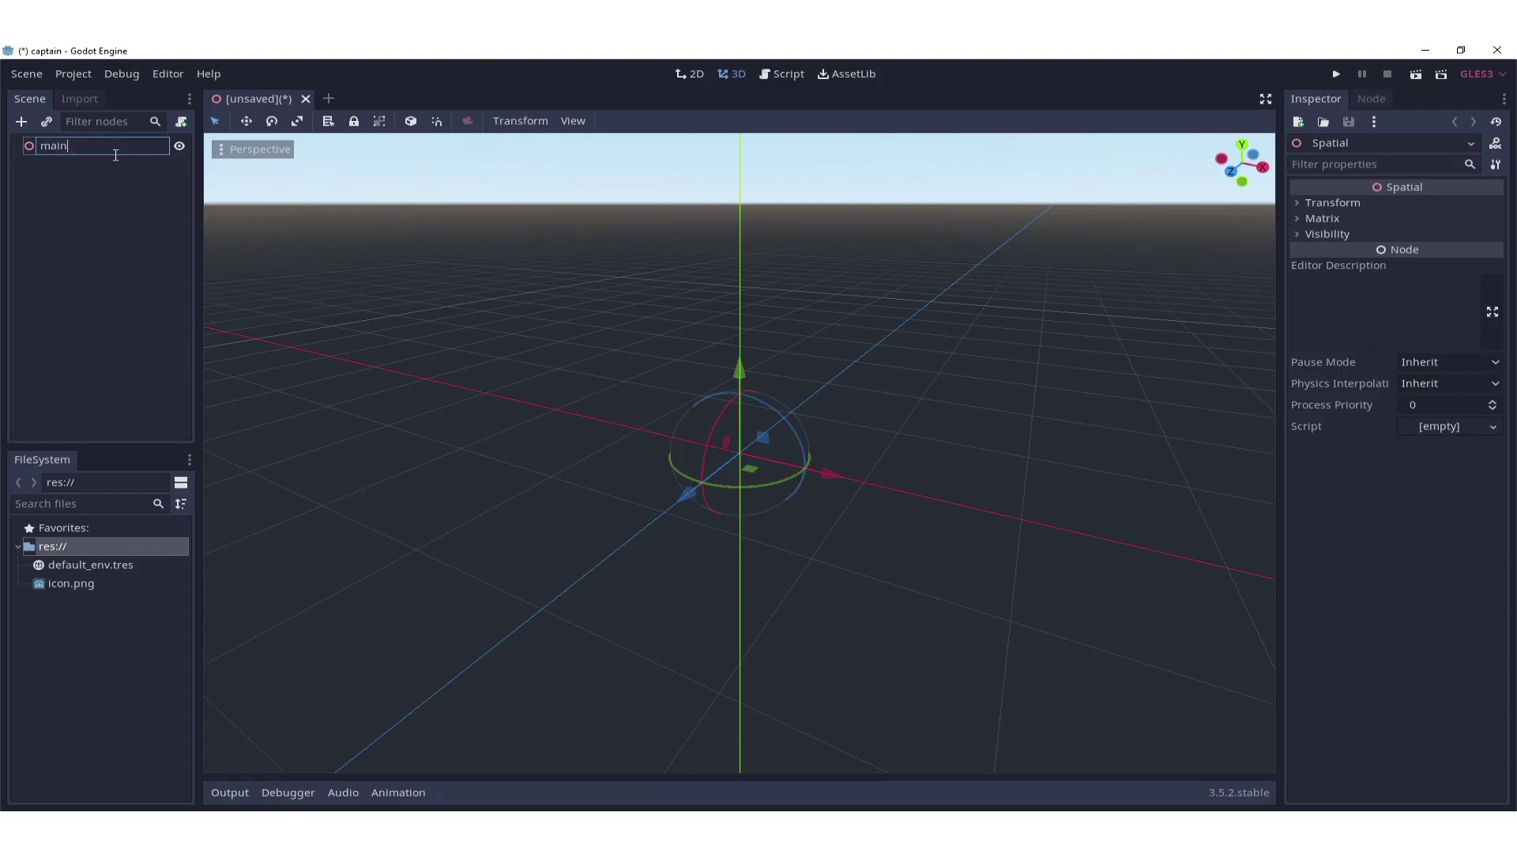
key(Return)
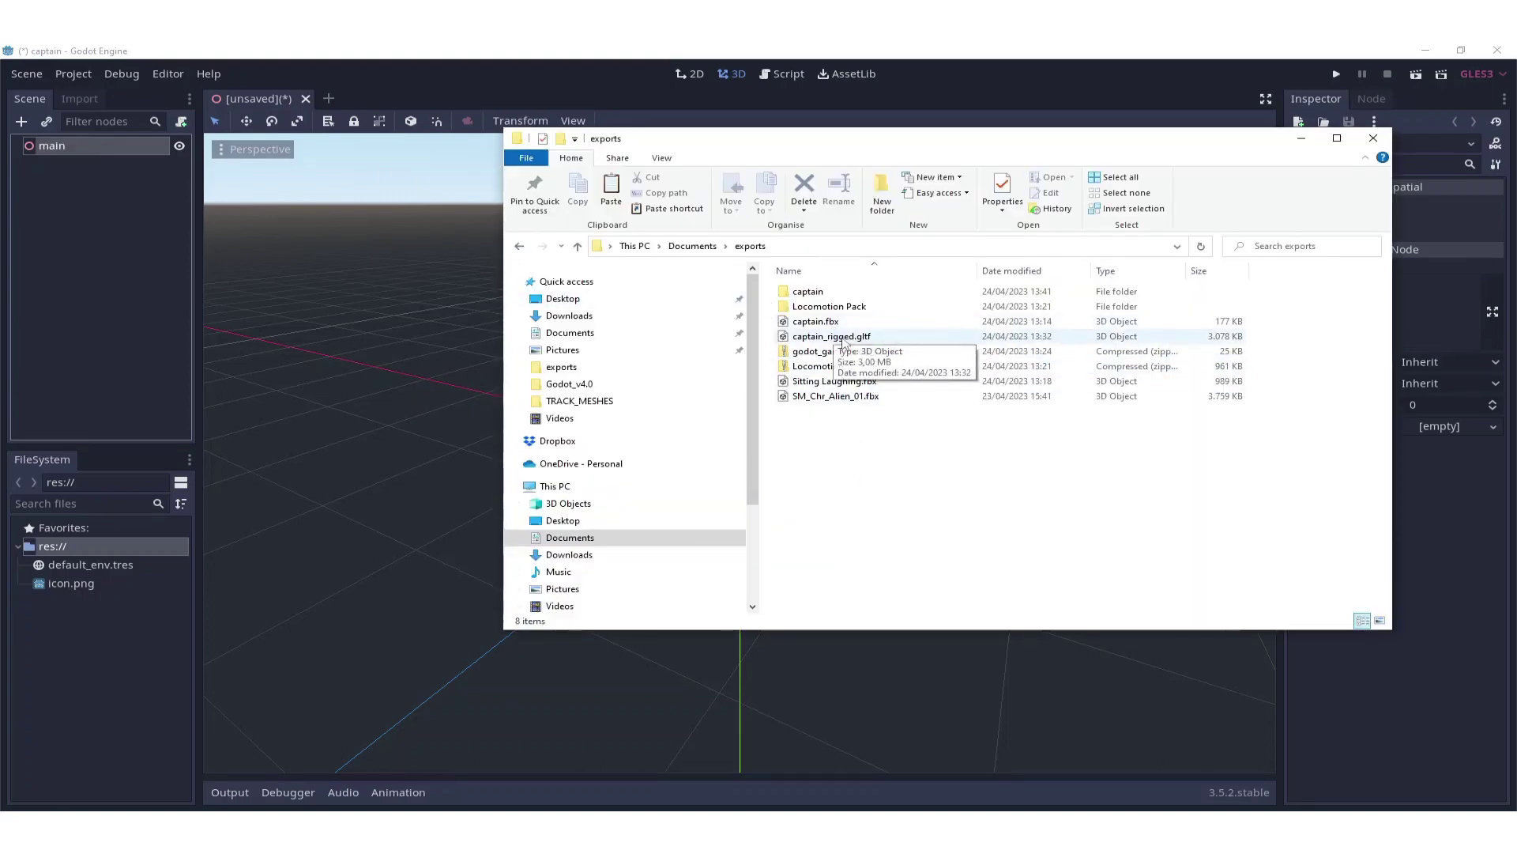
- Move captain_rigged.gltf from the exports folder into the captain project folder and return to the Godot editor
click(846, 340)
drag(847, 340, 816, 294)
click(920, 54)
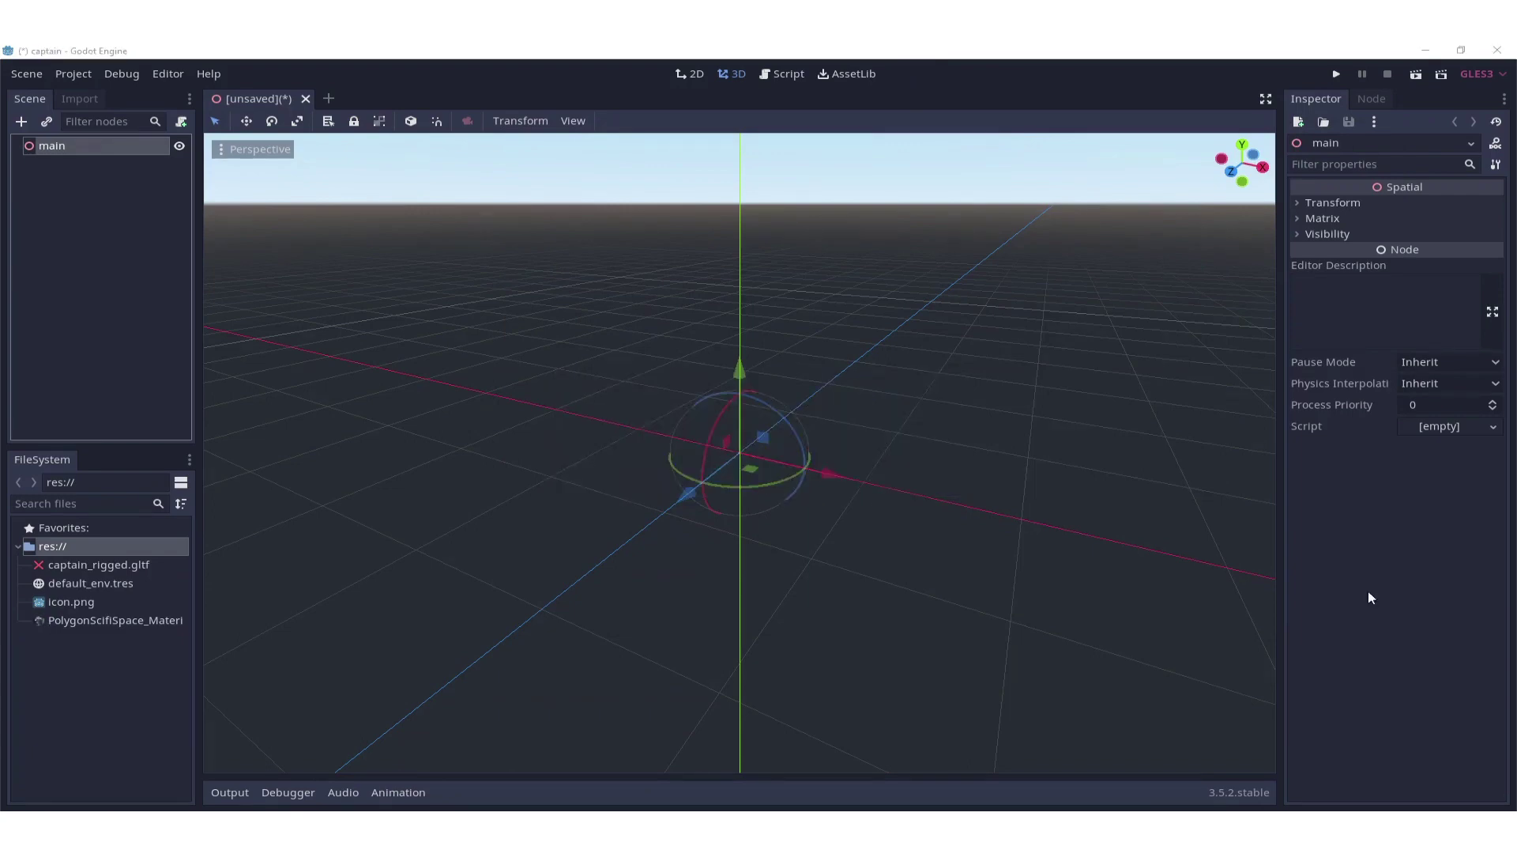
- Open captain_rigged.gltf as a new inherited scene and view the character up close
double_click(120, 564)
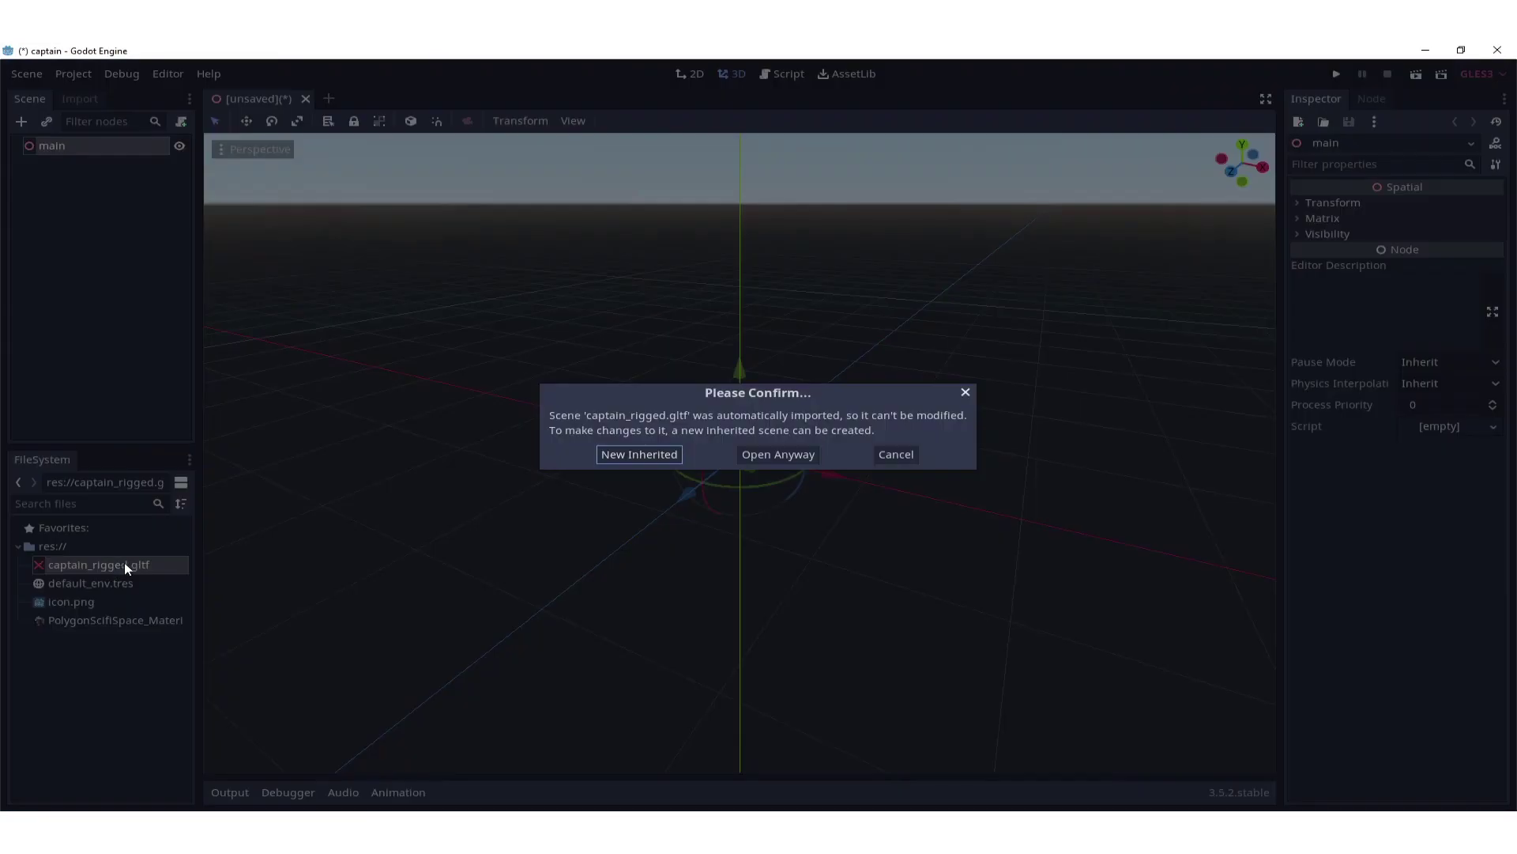
click(635, 456)
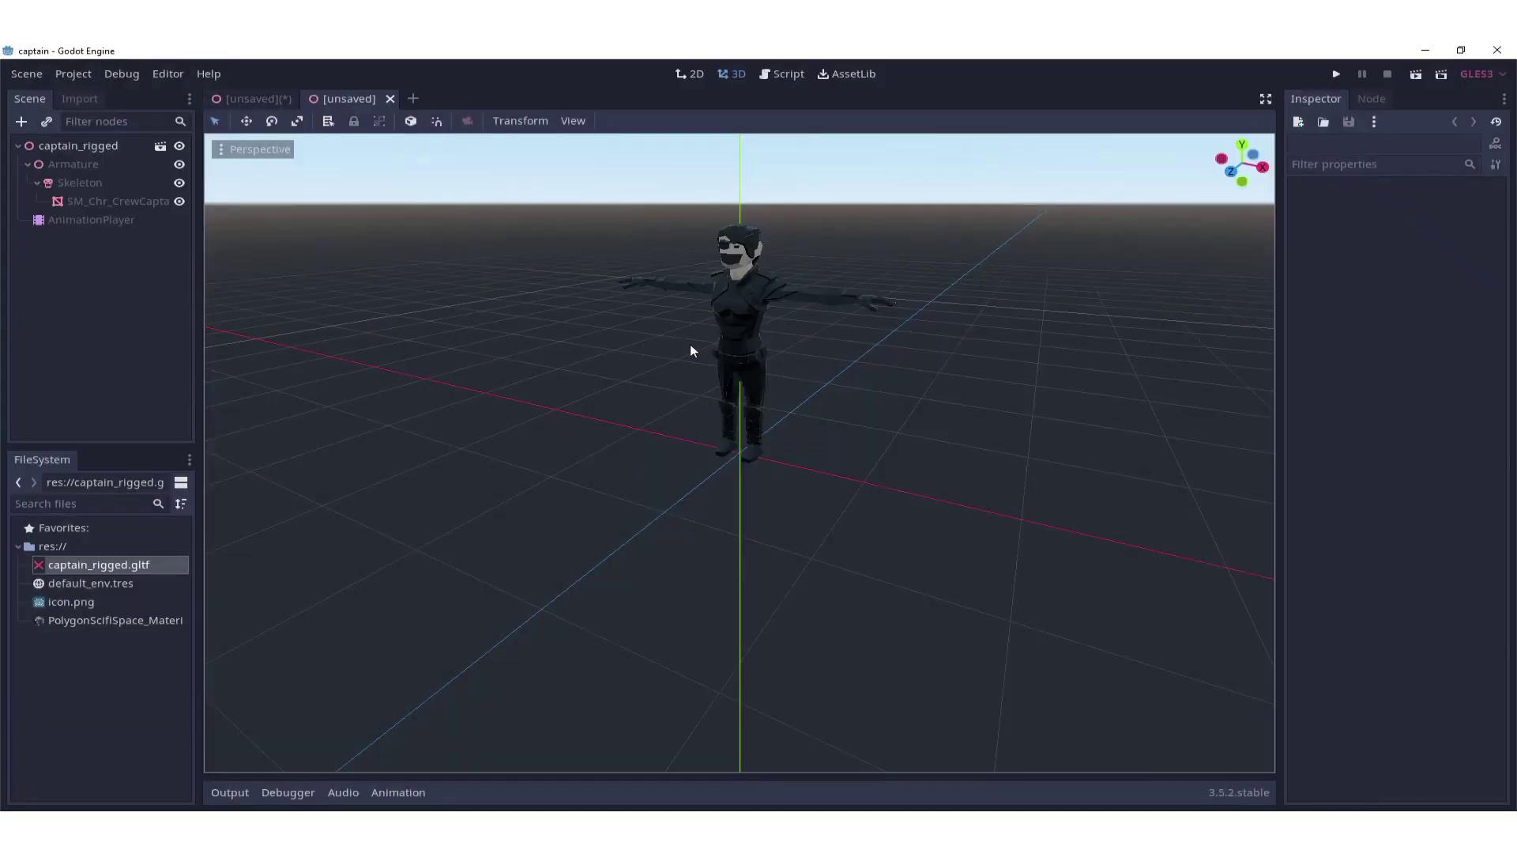
middle_drag(690, 344, 733, 368)
scroll(714, 289, up, 3)
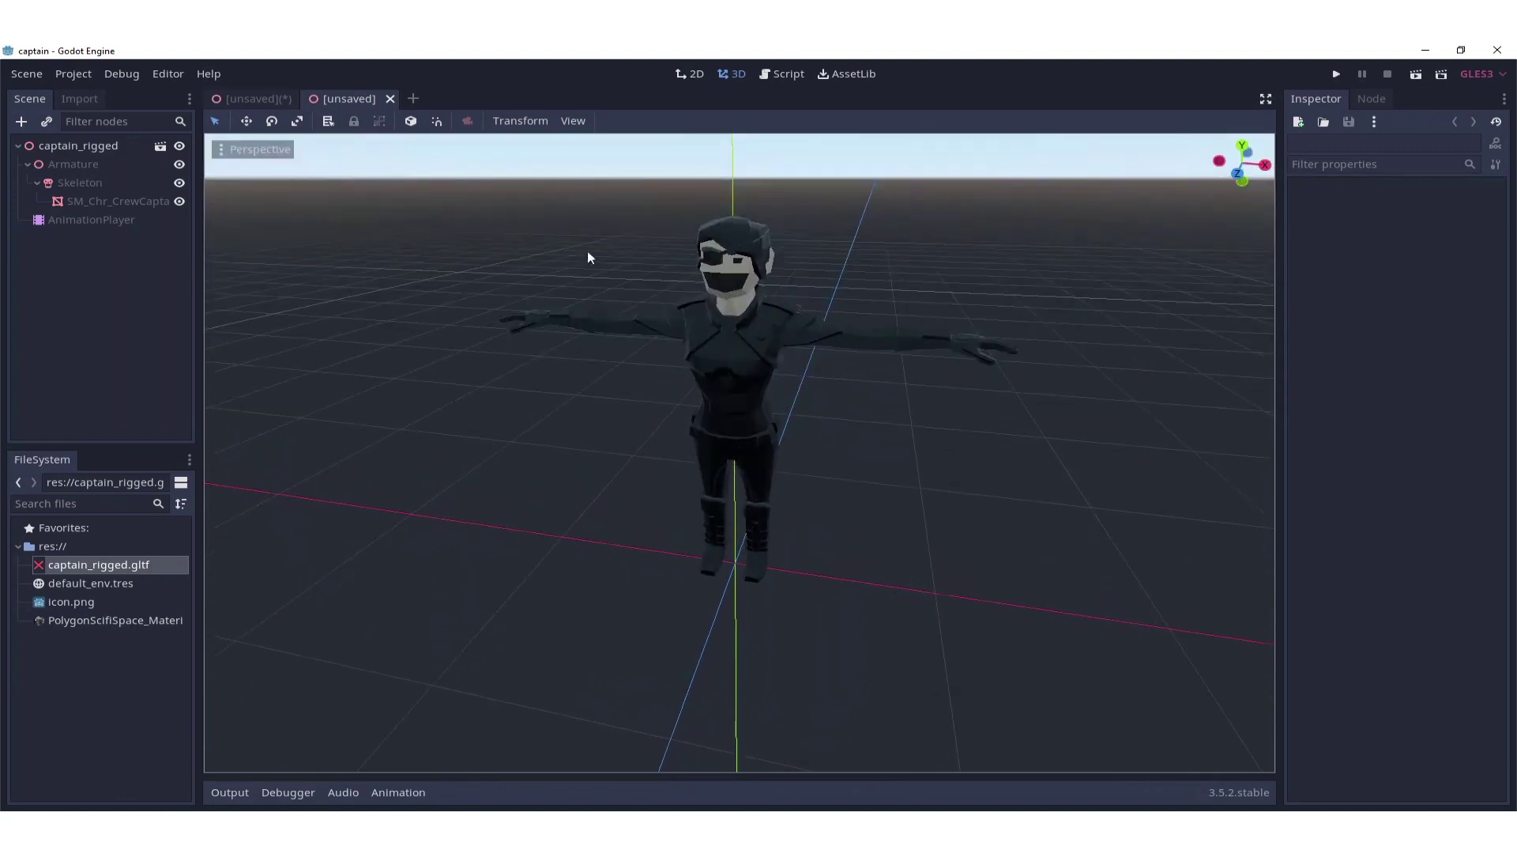
- Turn off Use As Albedo for the vertex color in the Surface 1 material of the captain's mesh
click(80, 188)
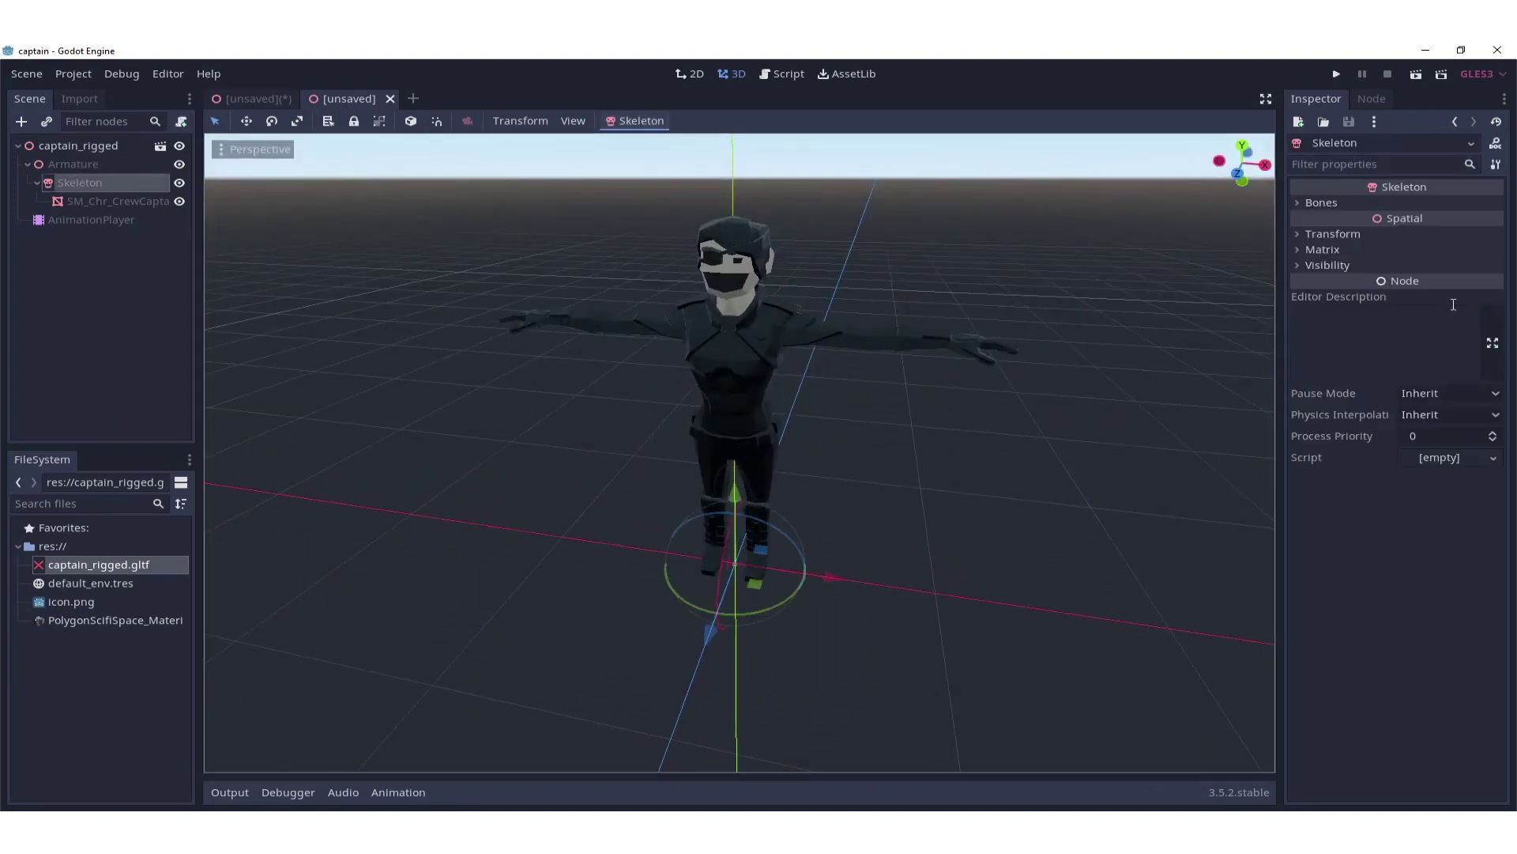
click(95, 201)
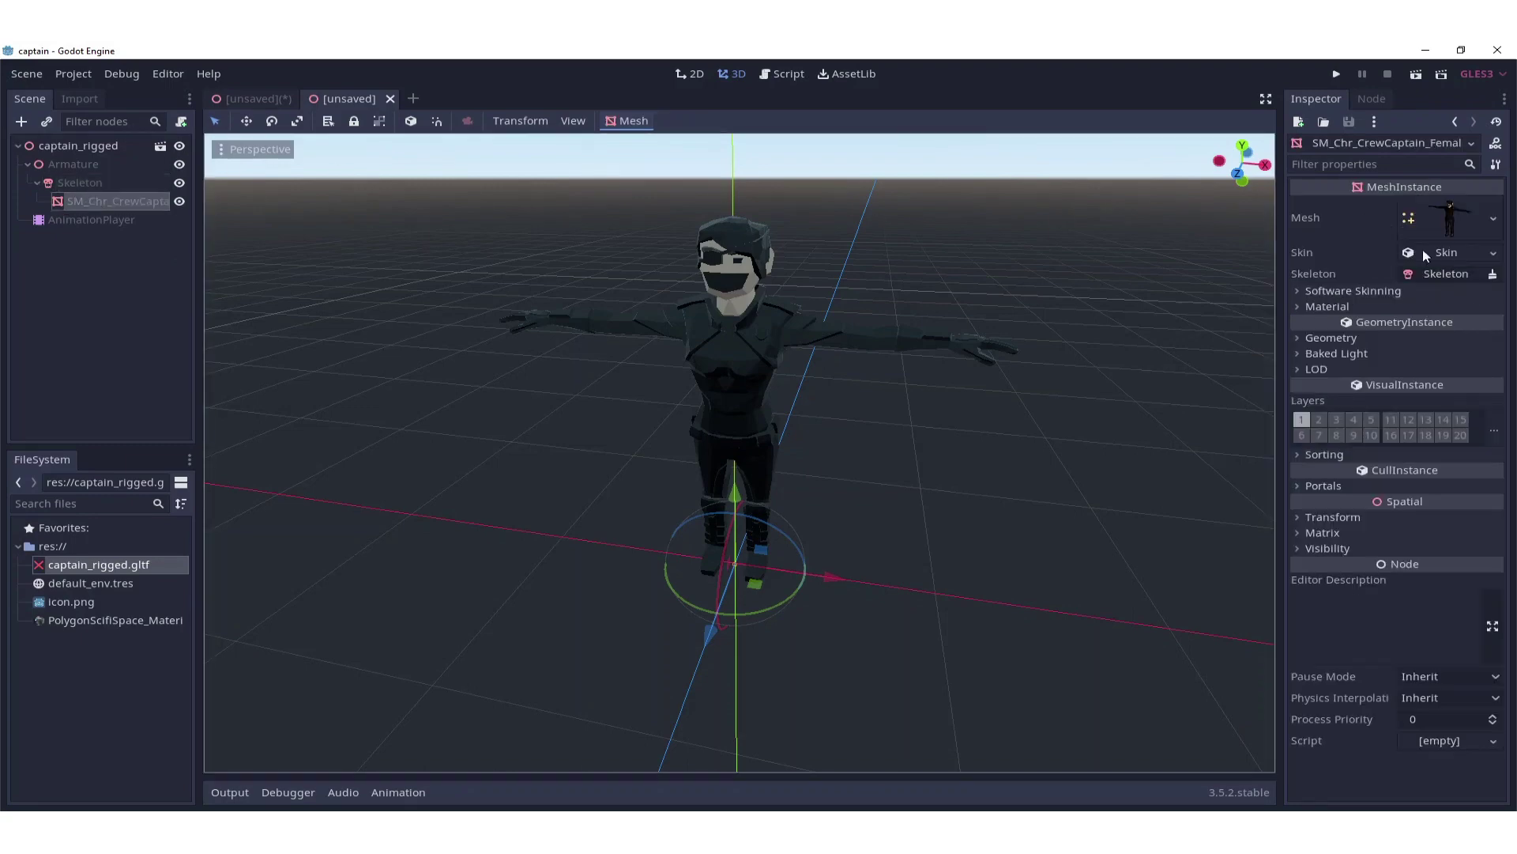
click(1494, 230)
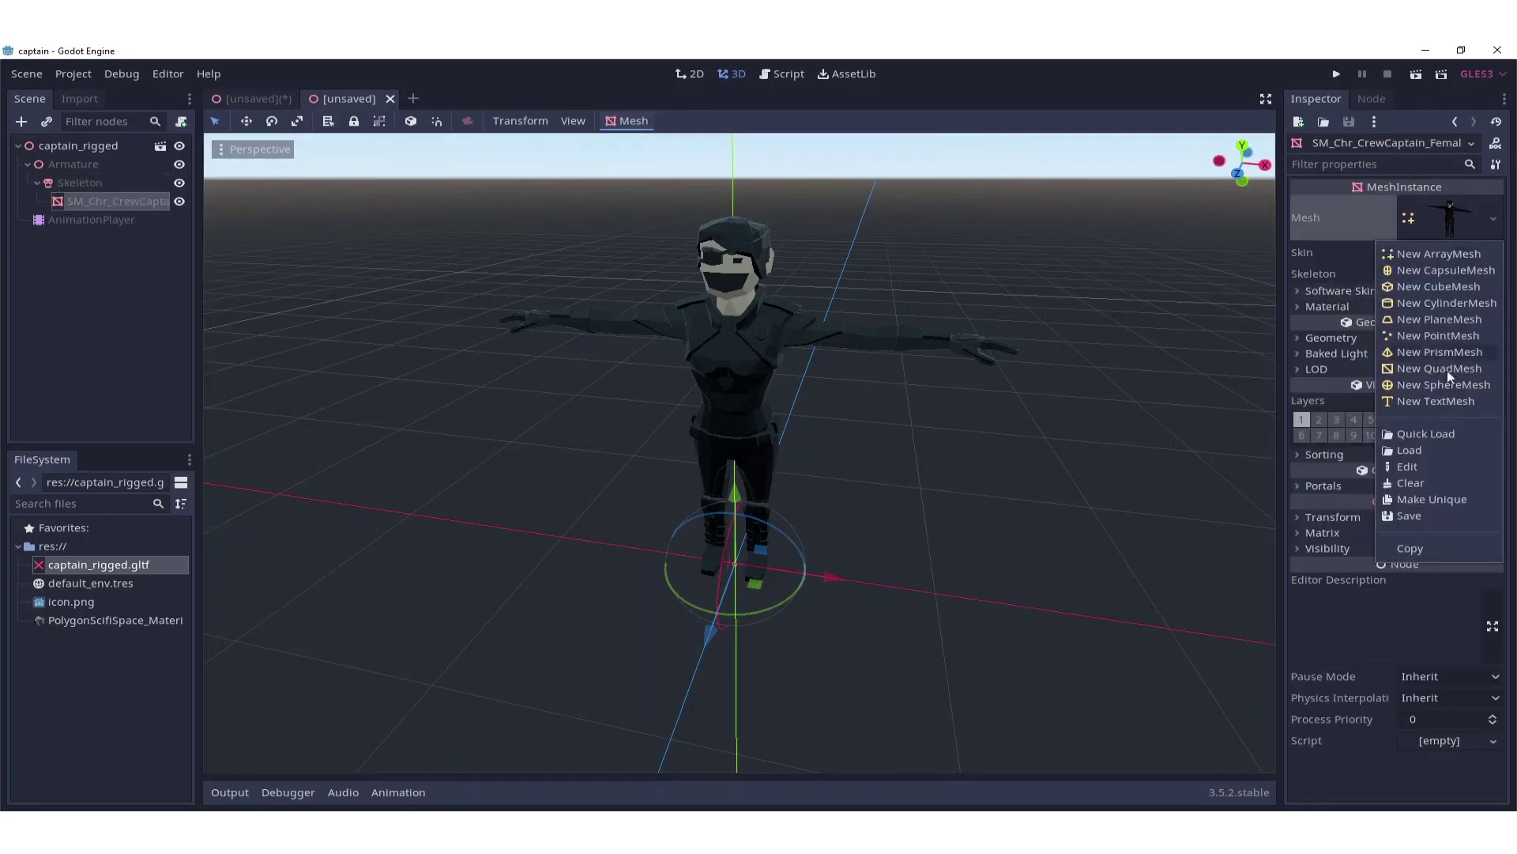
click(1410, 467)
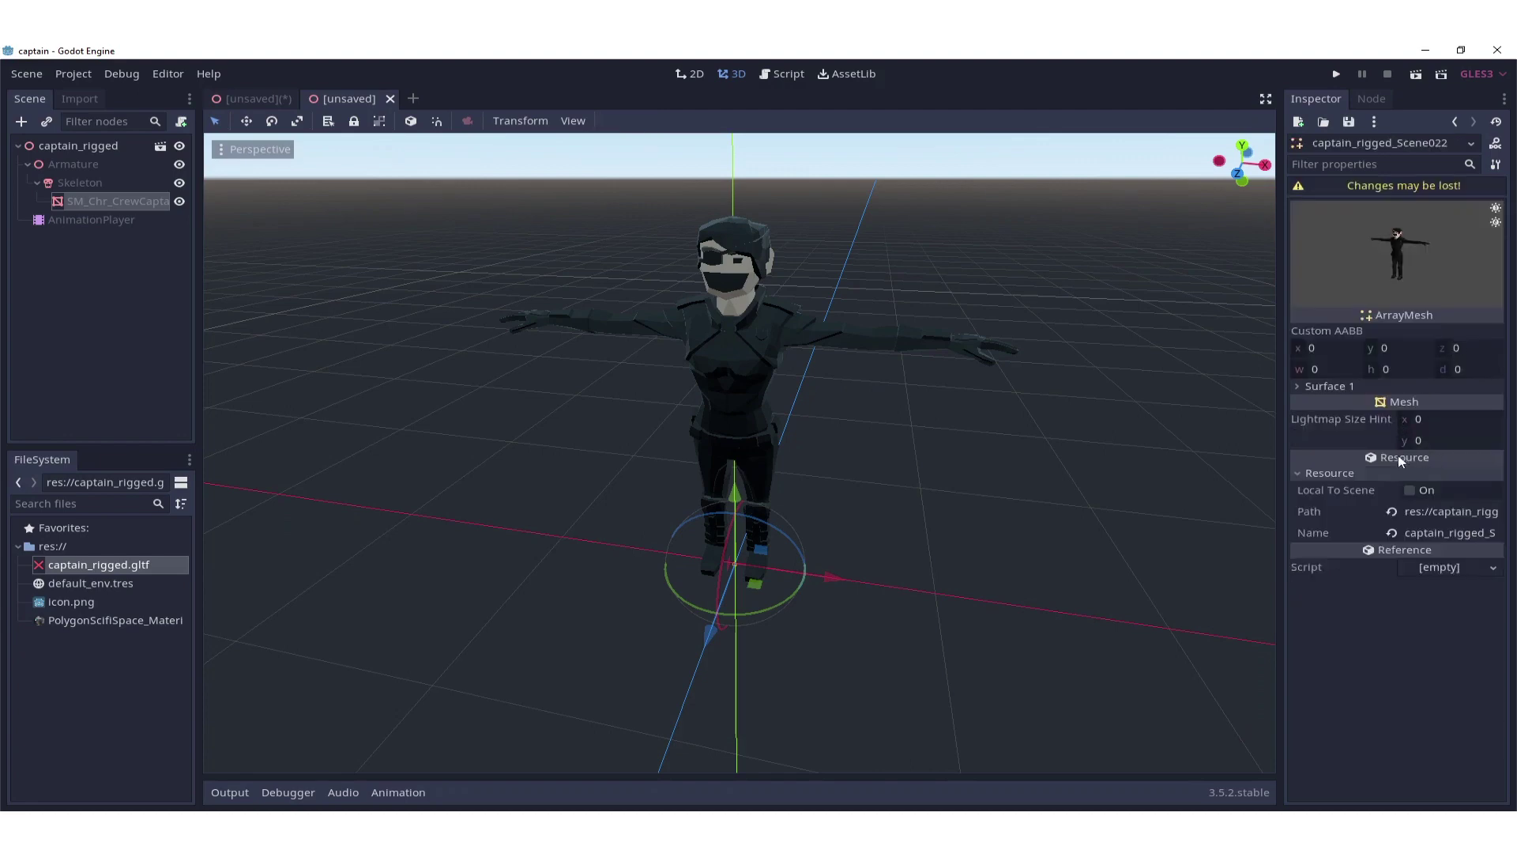
click(1300, 386)
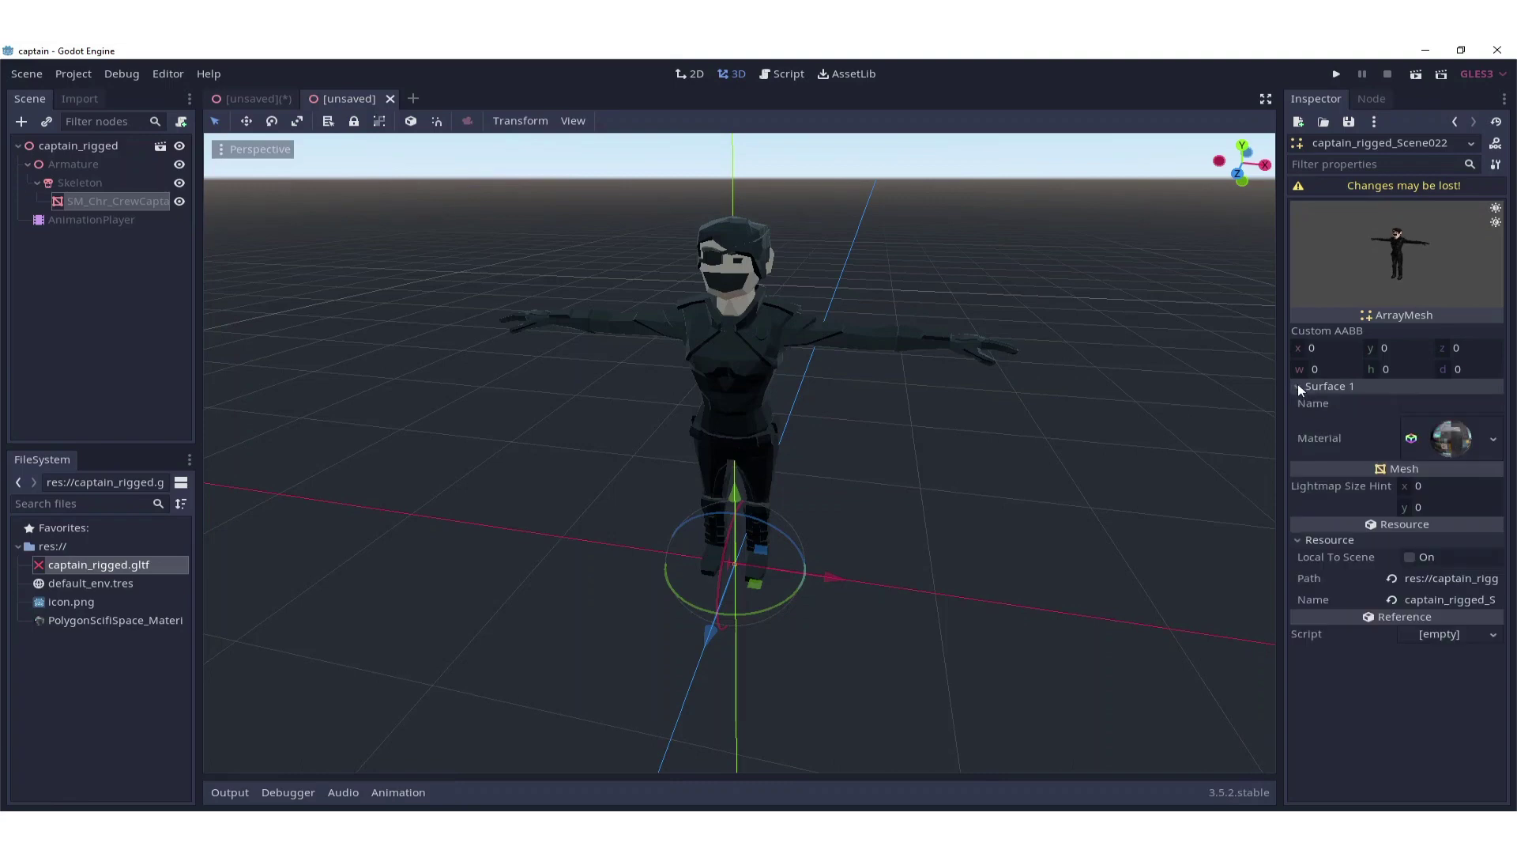
click(1494, 443)
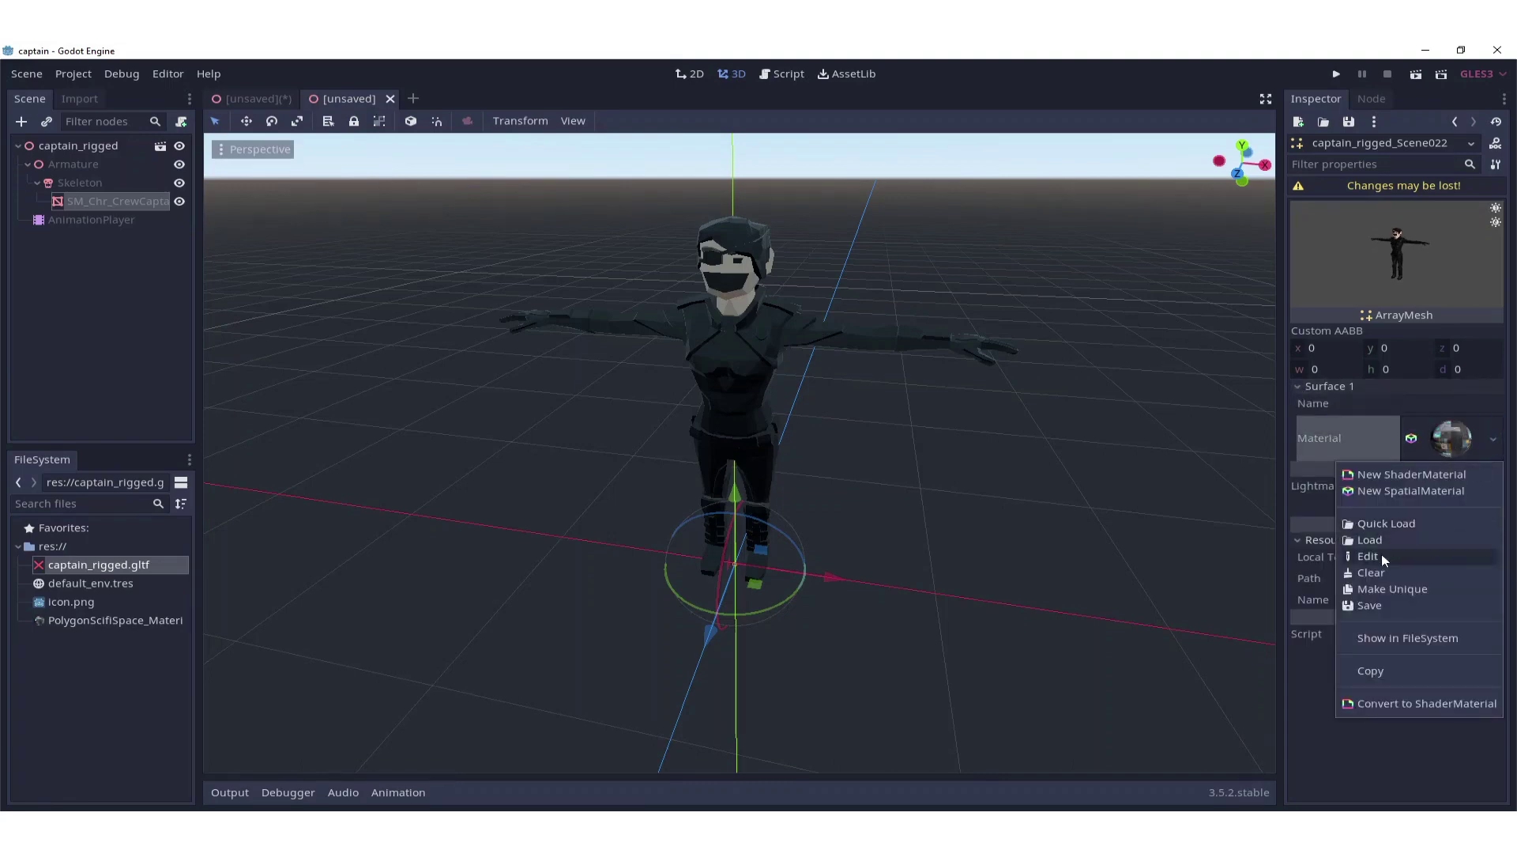
click(1383, 556)
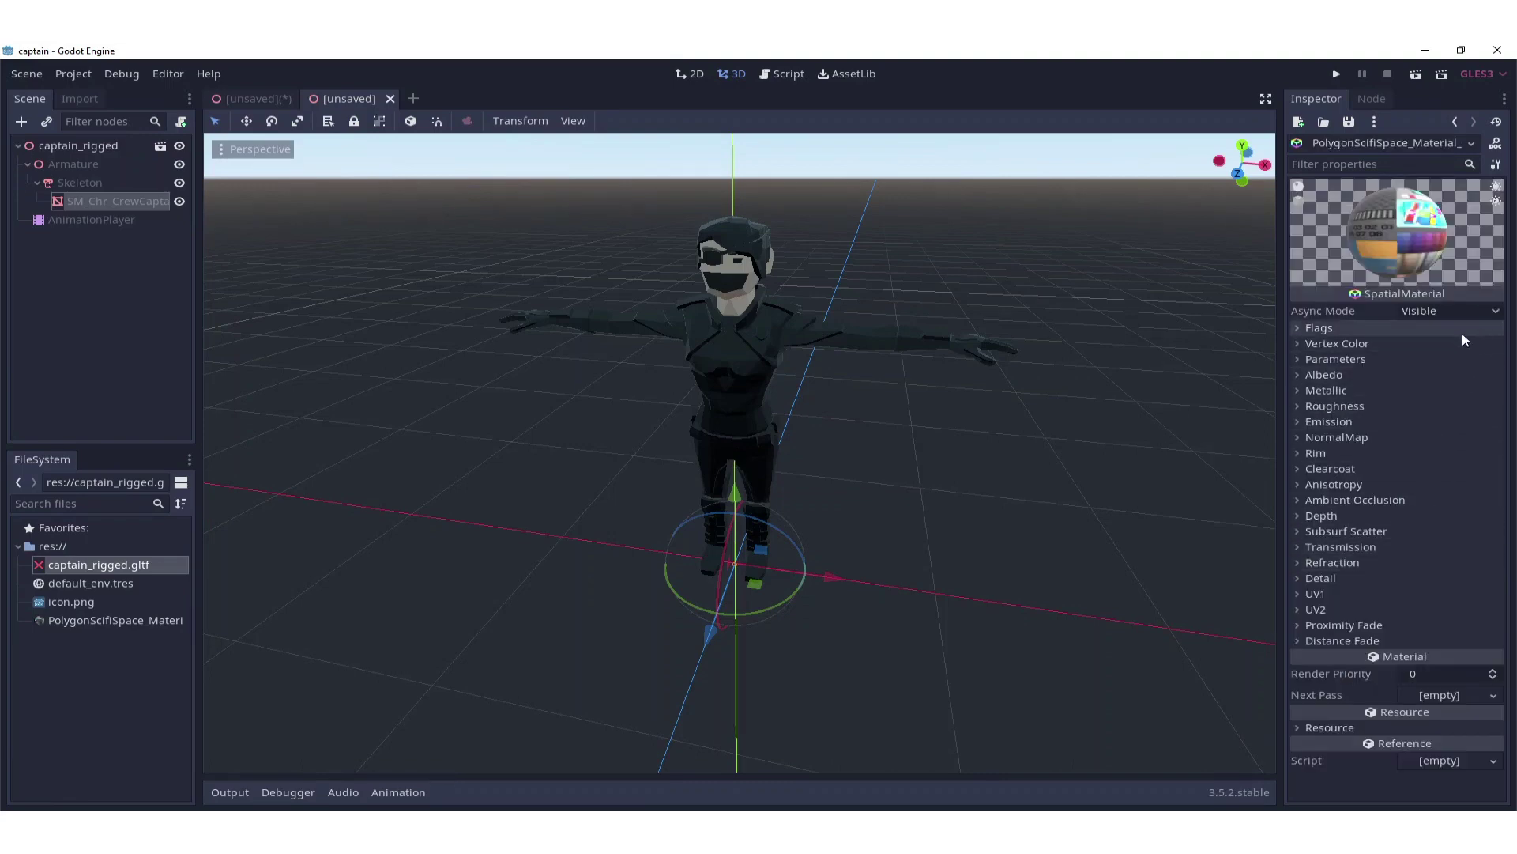
click(1299, 344)
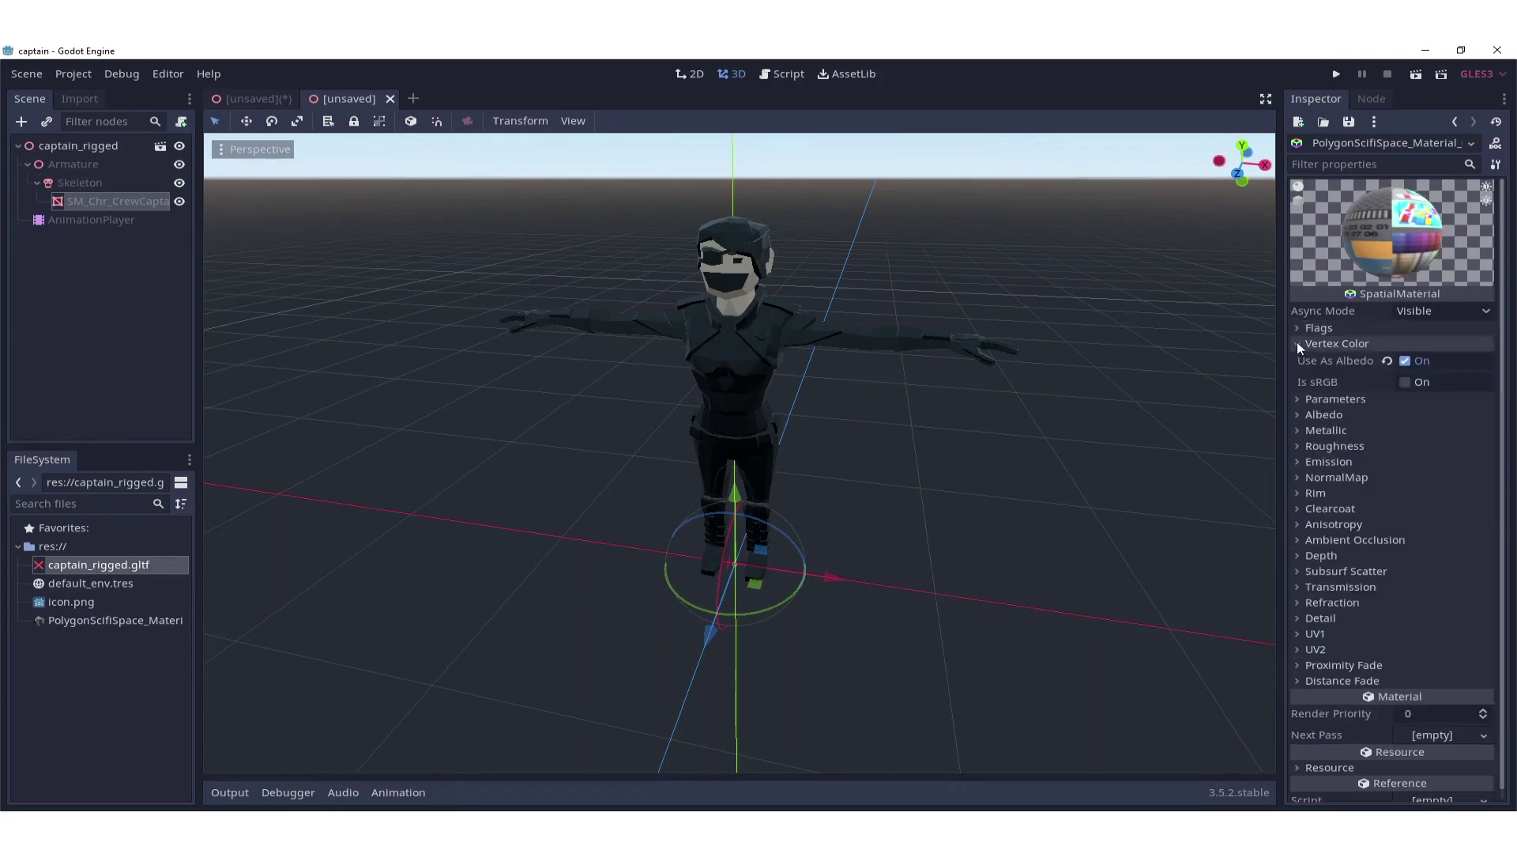
click(1405, 361)
click(1406, 360)
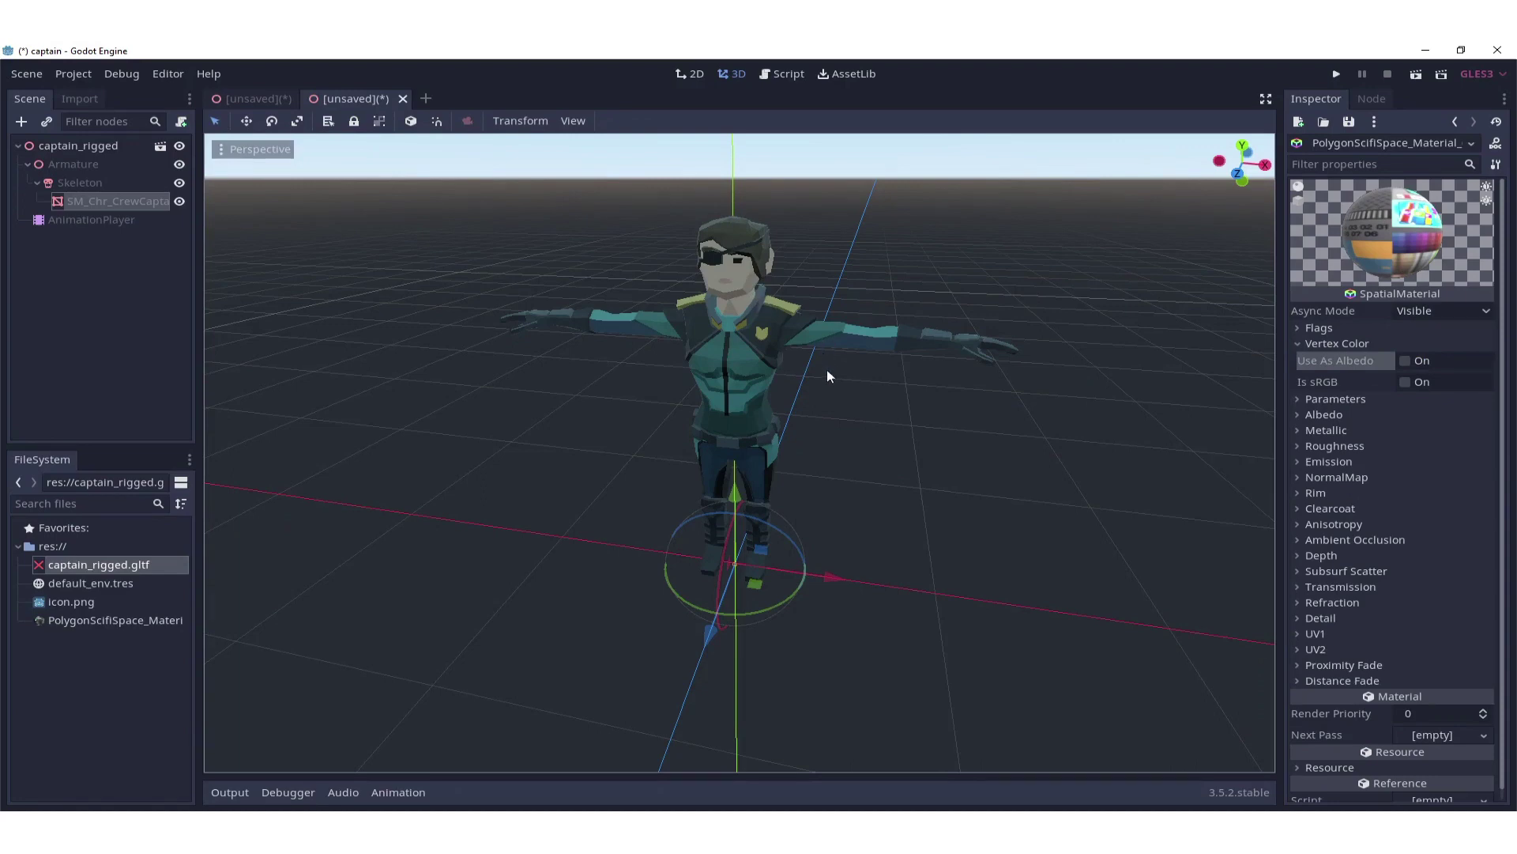
- Preview the jump-loop animation of the captain's AnimationPlayer and stop playback
middle_drag(828, 371, 871, 339)
click(101, 218)
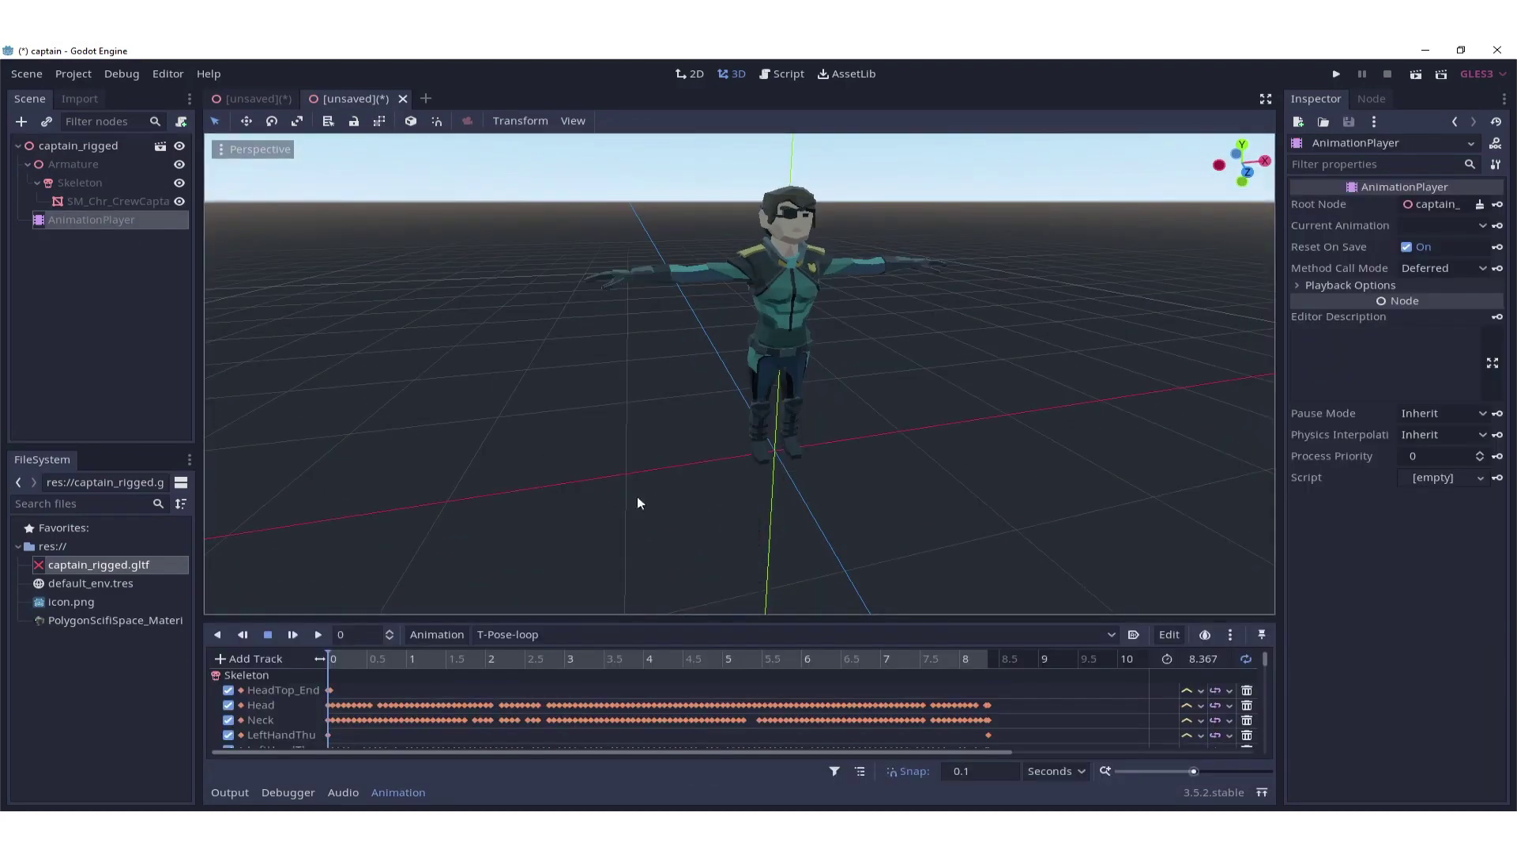
click(542, 634)
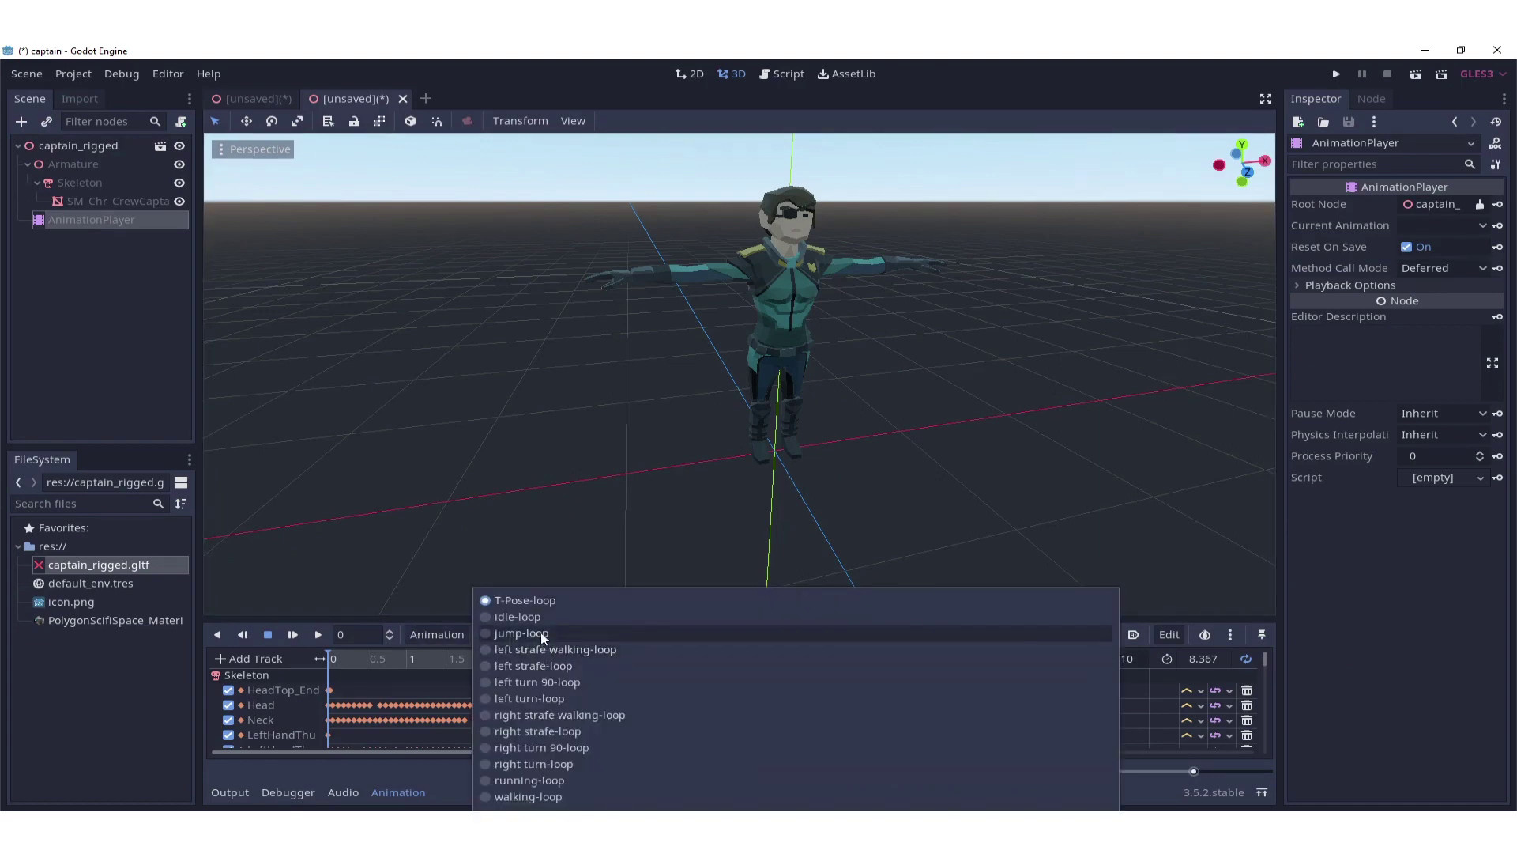
click(539, 633)
click(317, 635)
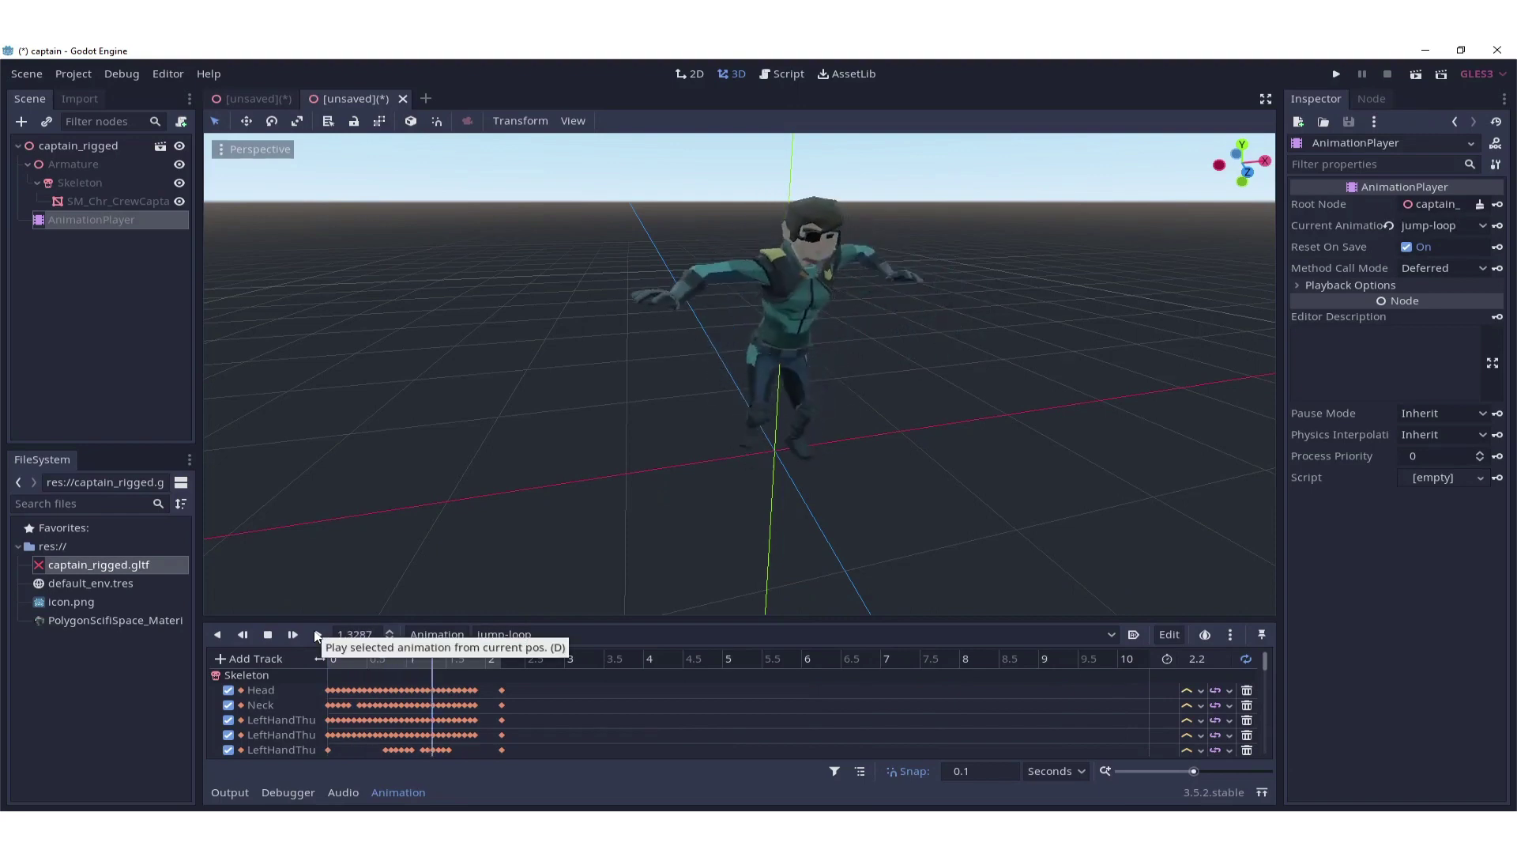
click(268, 634)
- Play the T-Pose-loop animation and examine the captain's motion from another side
click(513, 634)
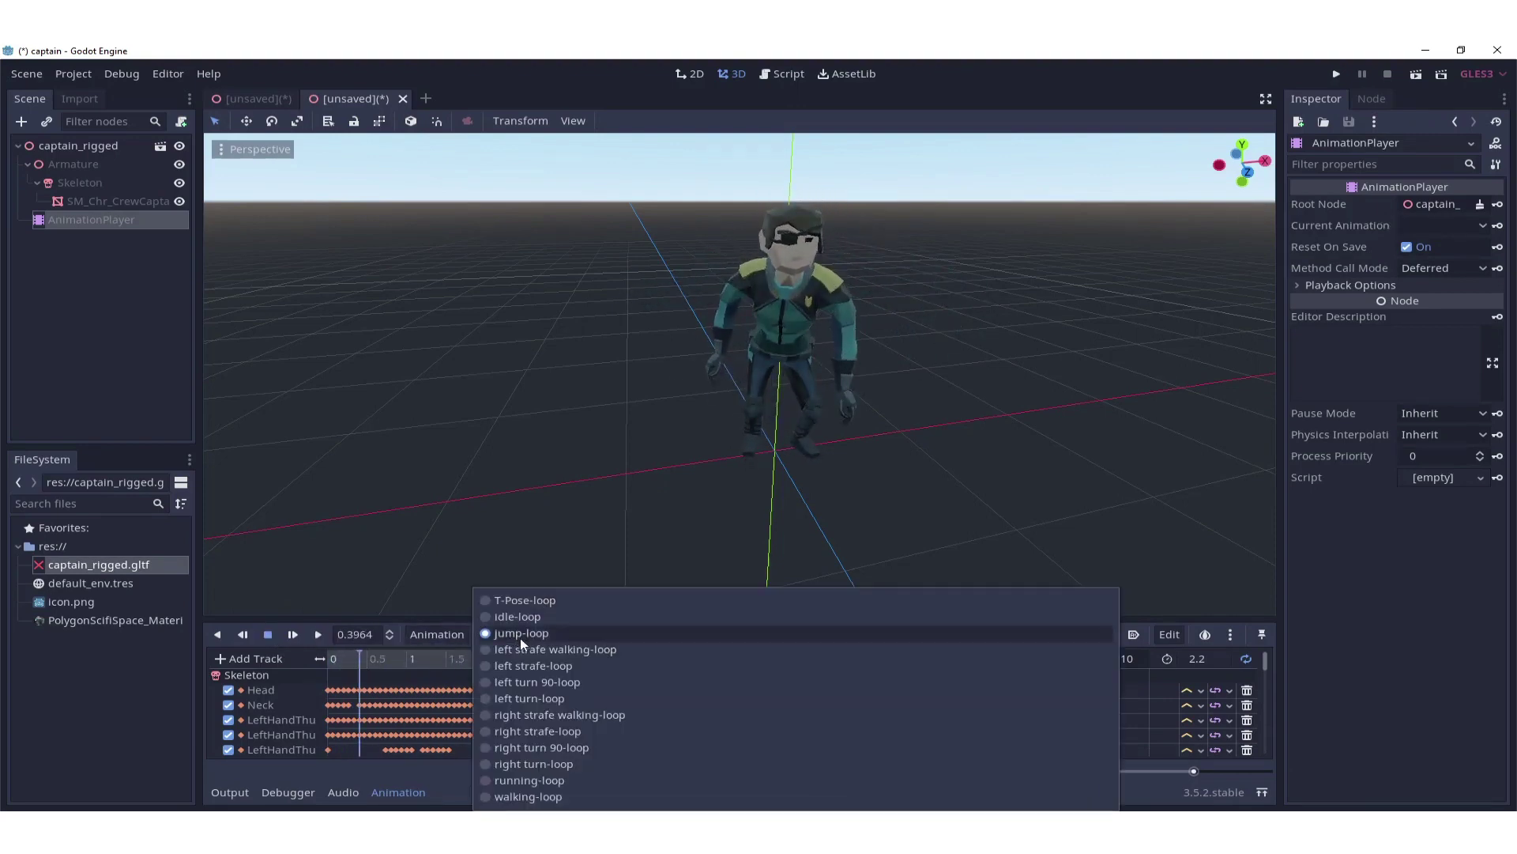
click(535, 600)
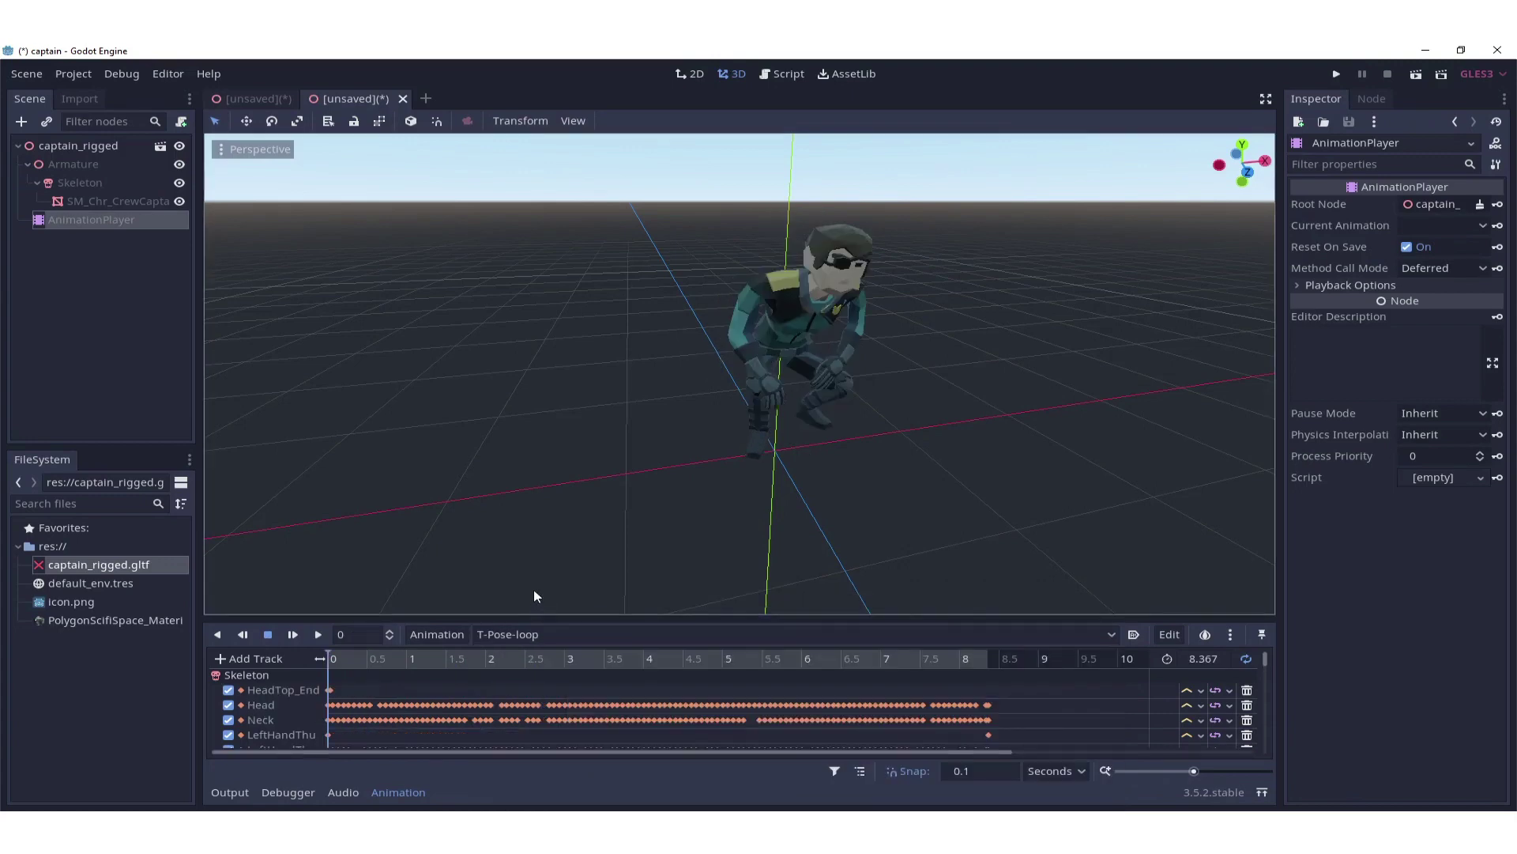
click(317, 634)
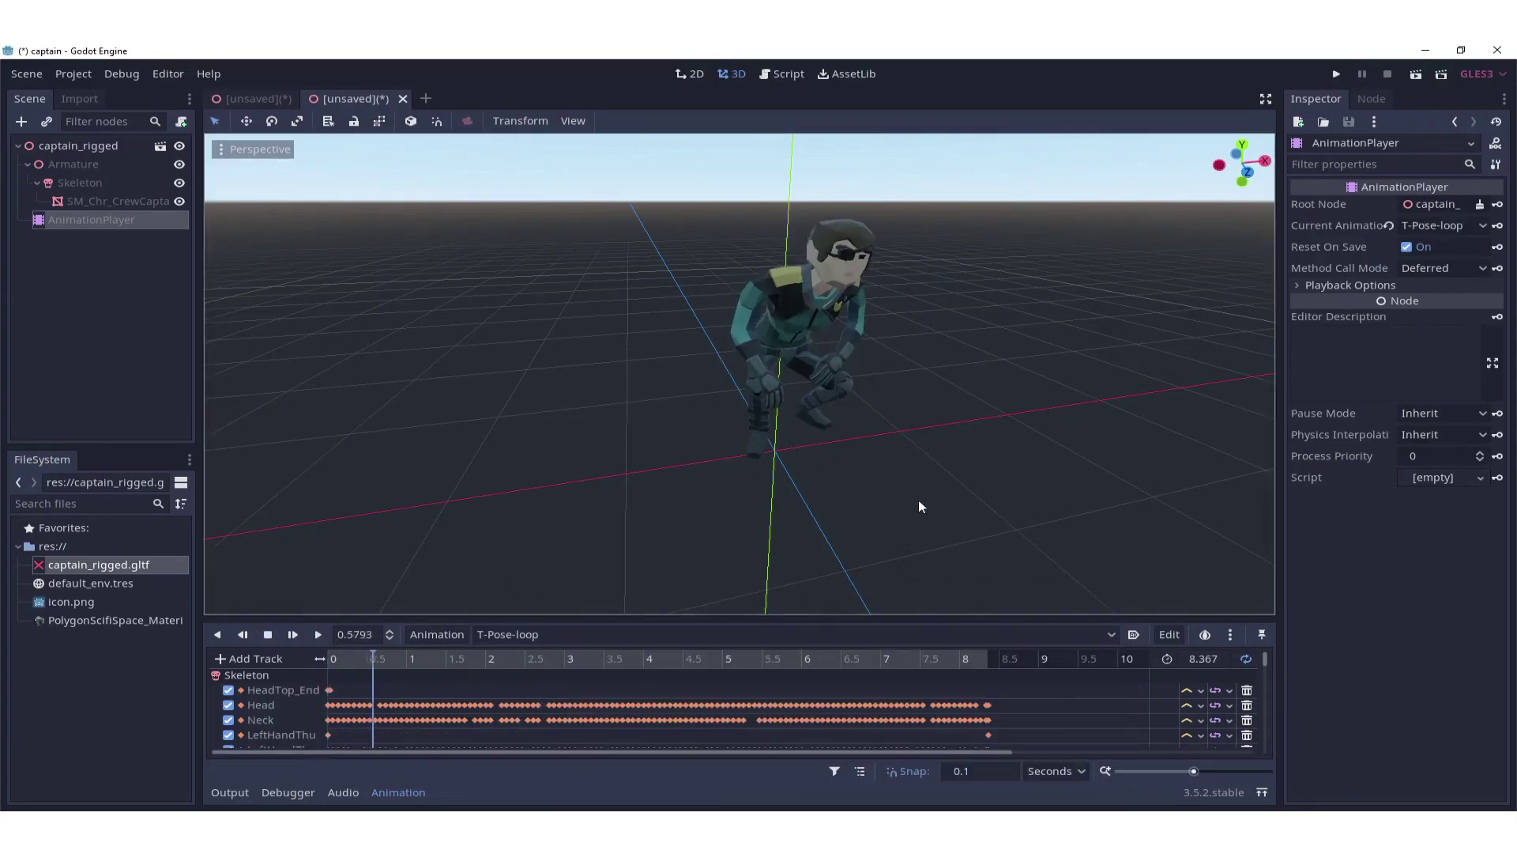
middle_drag(919, 505, 806, 512)
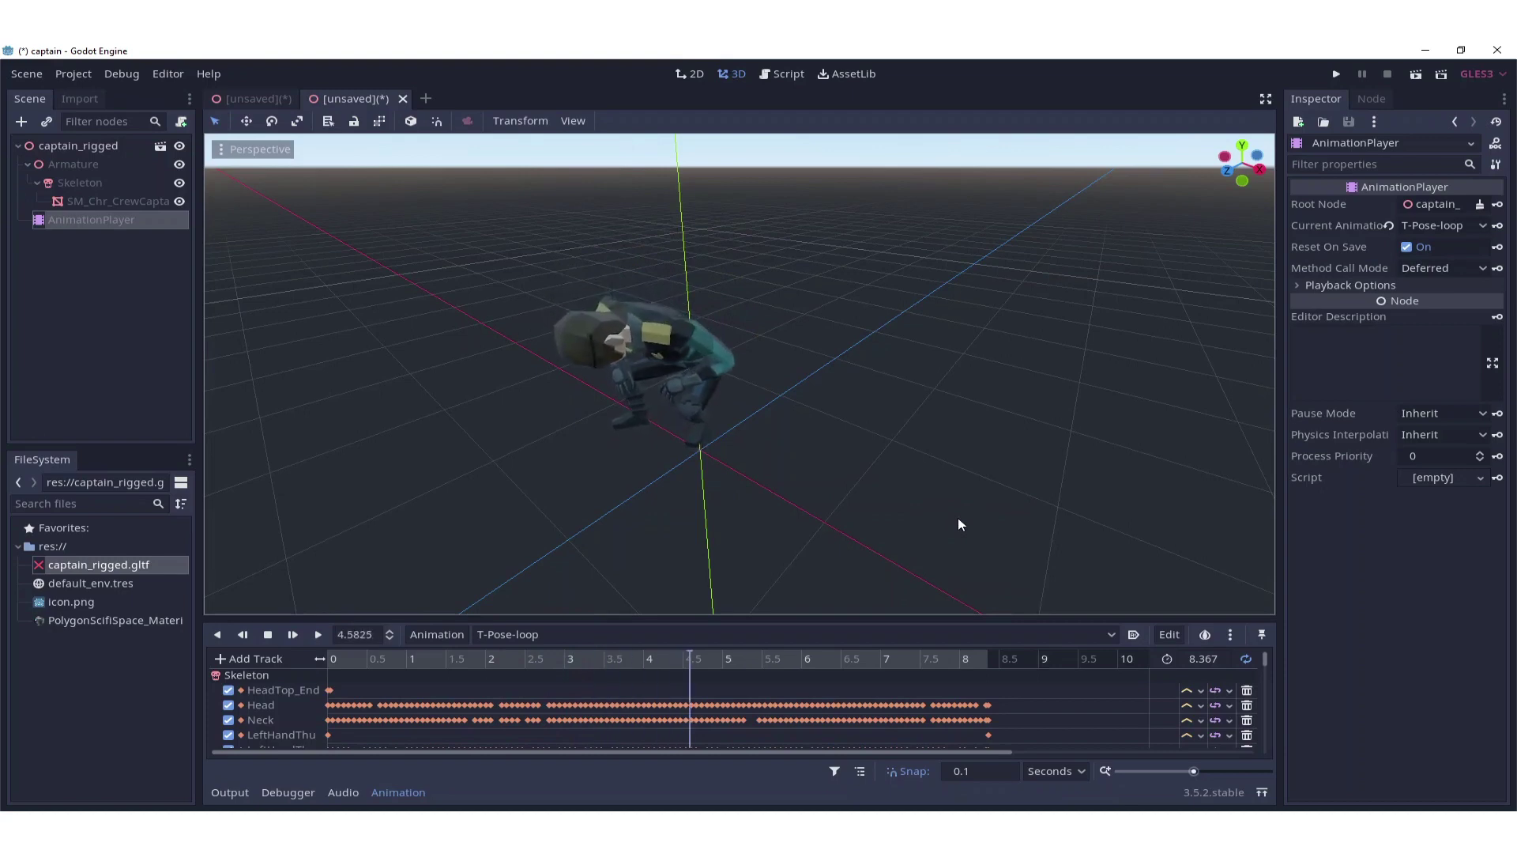